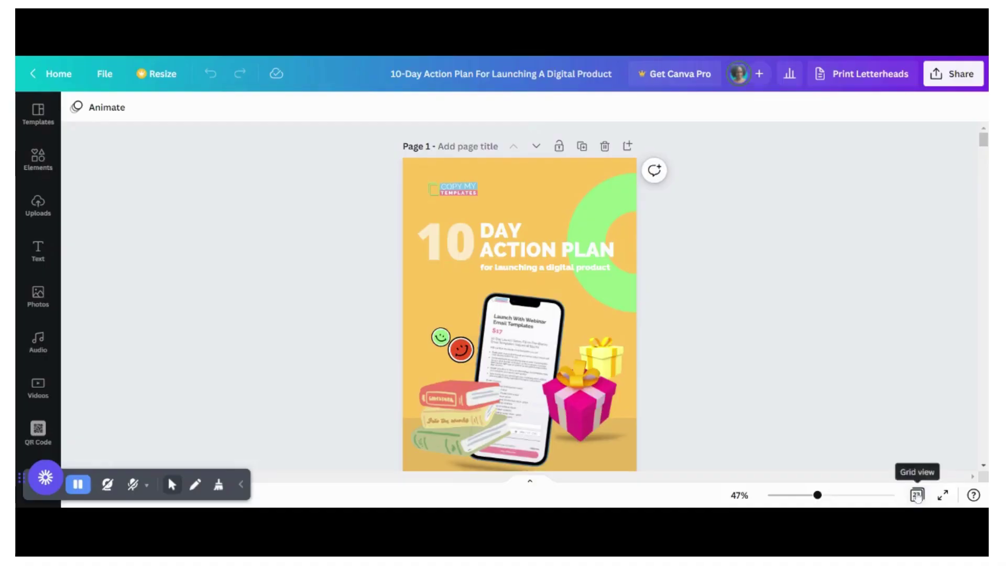
Show all 23 pages of the 10-Day Action Plan design as grid thumbnails
left_click(917, 495)
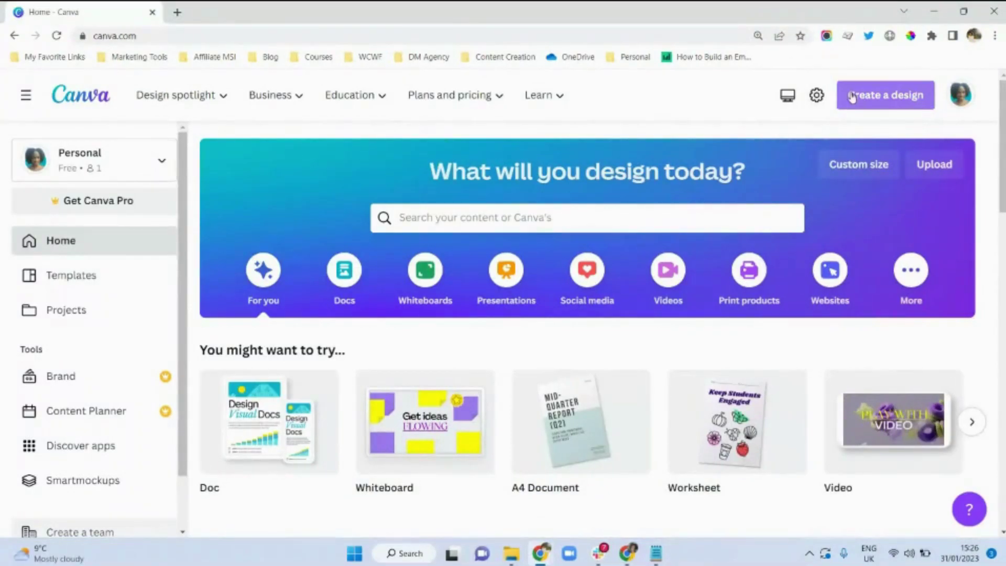
Create a new A4 Worksheet design (21 × 29.7 cm) by searching 'worksheet'
left_click(870, 97)
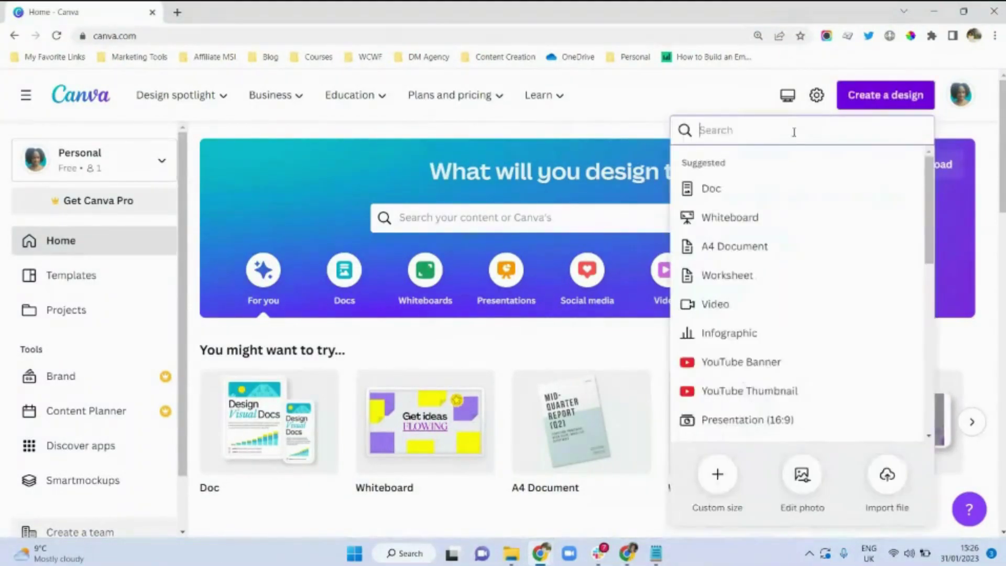
type("wor")
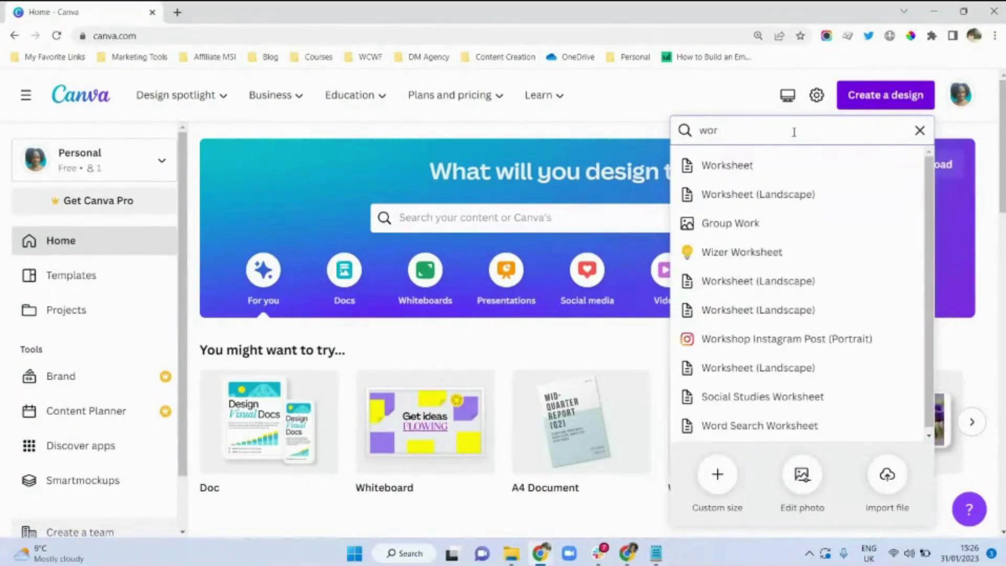
type("ksheet")
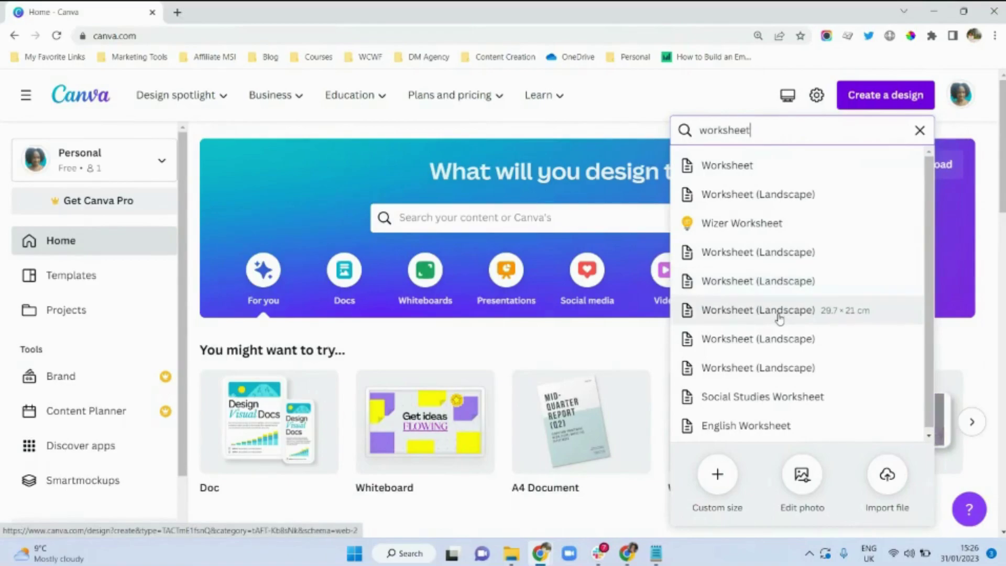
left_click(739, 166)
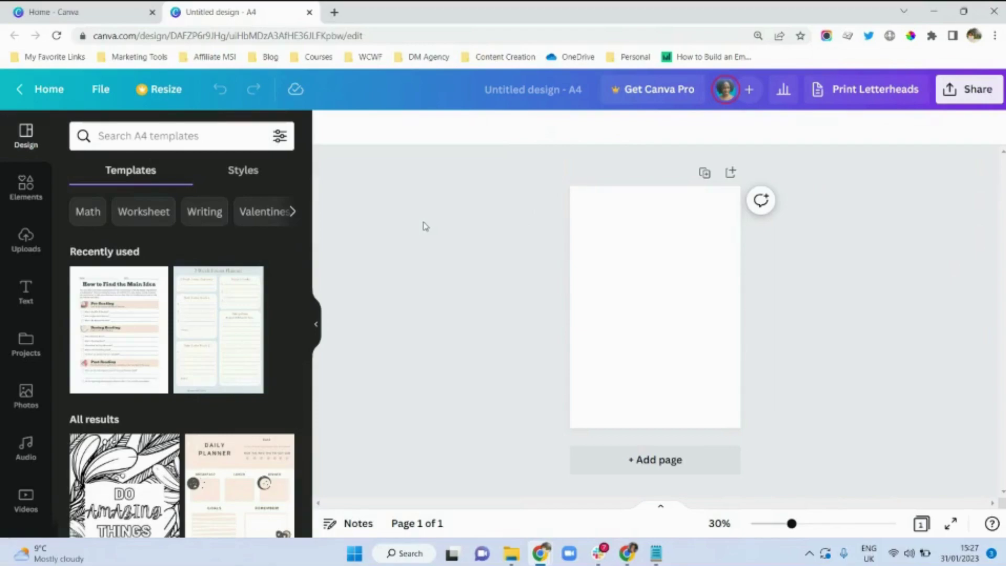
Search templates for 'planner' and apply the 2 Week Focus Planner template to the page
left_click(130, 137)
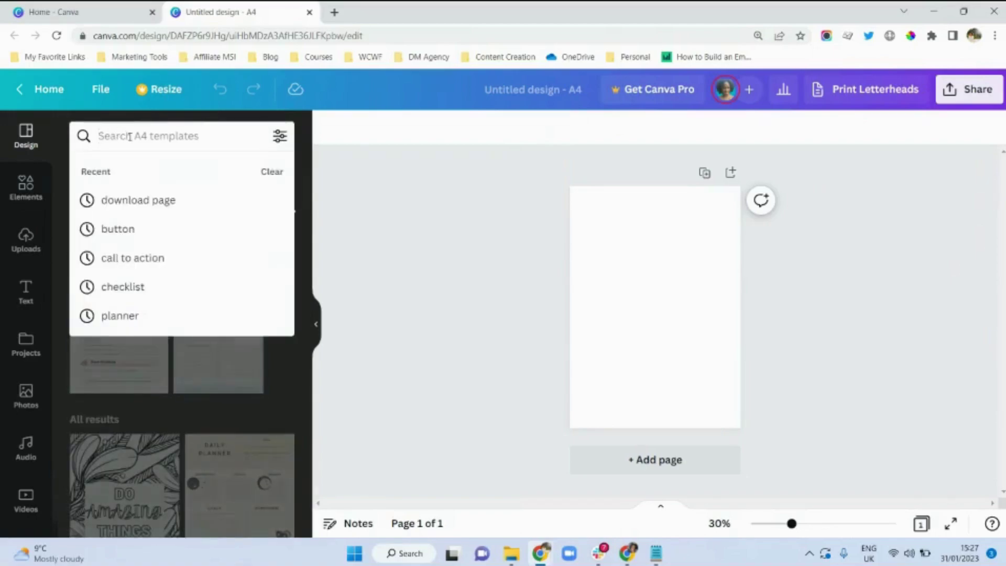
type("planner")
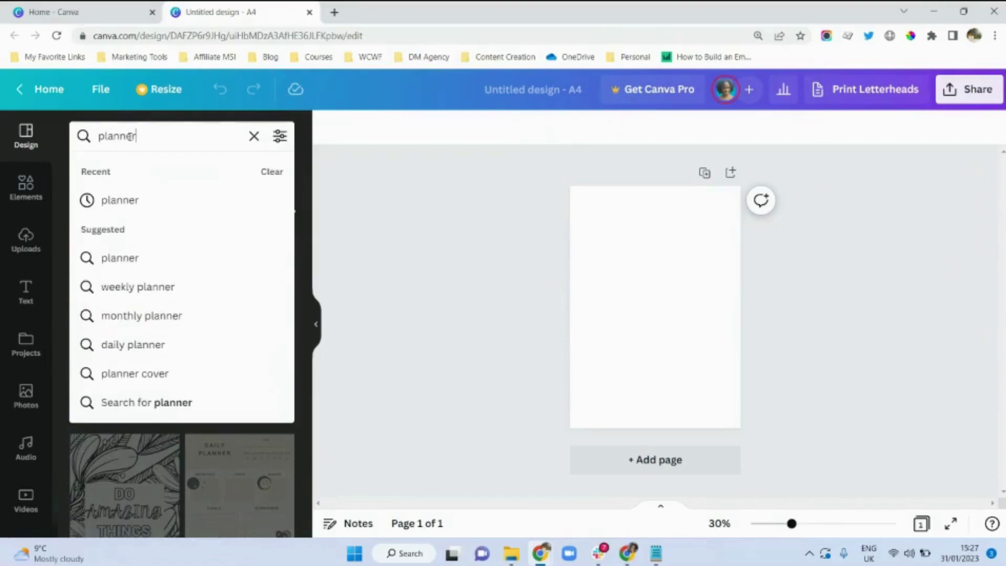
key("Return")
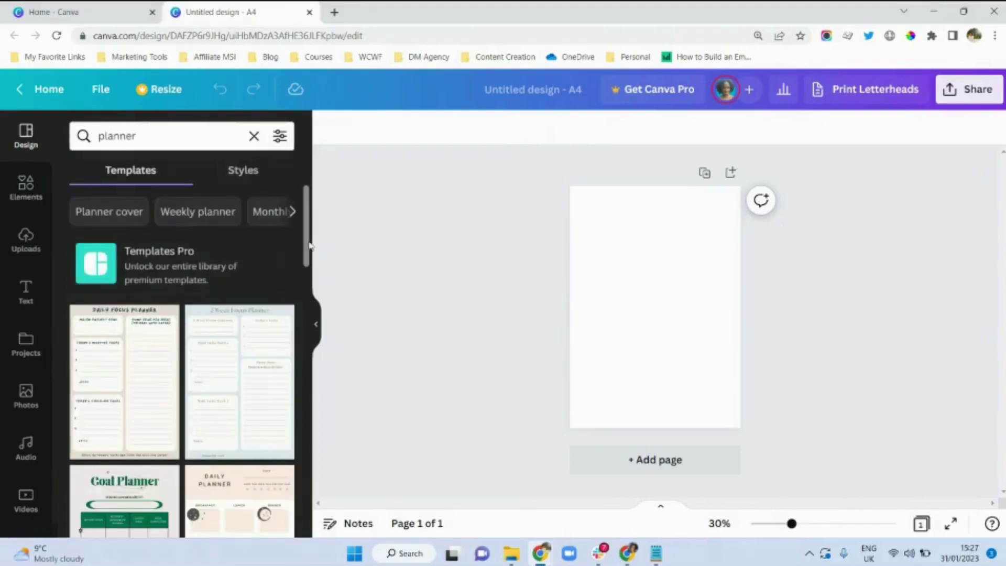
mouse_move(307, 245)
left_mouse_down()
mouse_move(301, 485)
mouse_move(305, 234)
left_mouse_up()
left_click(244, 406)
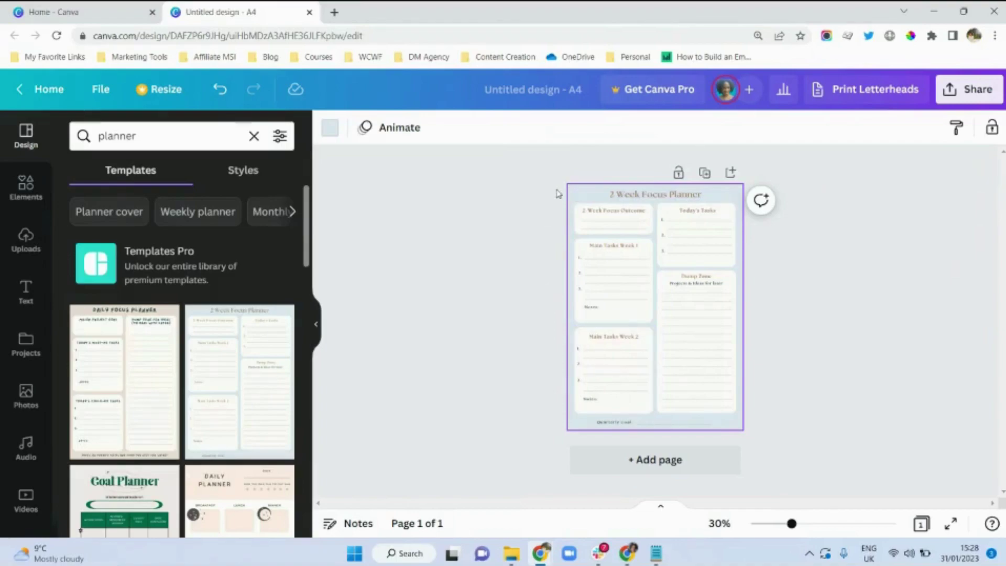
Select all planner elements, shrink them slightly and centre them on the page
left_click_drag(558, 193, 744, 436)
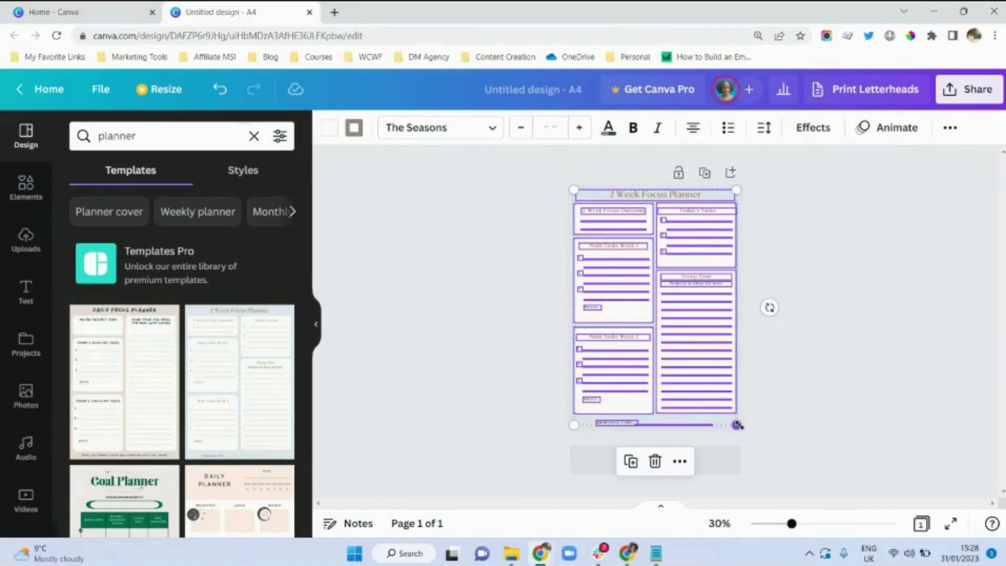
left_click_drag(737, 425, 723, 407)
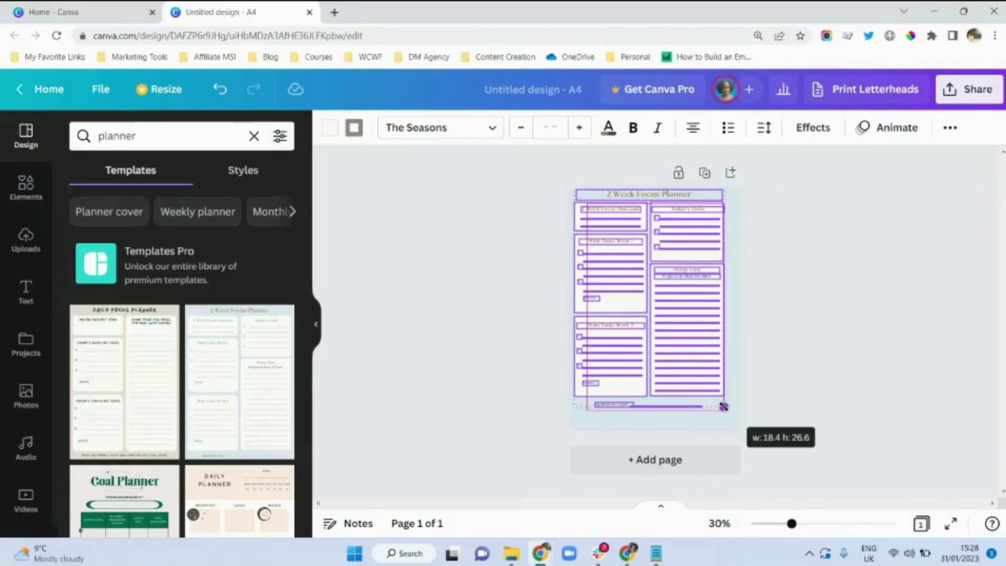
left_click_drag(724, 407, 718, 399)
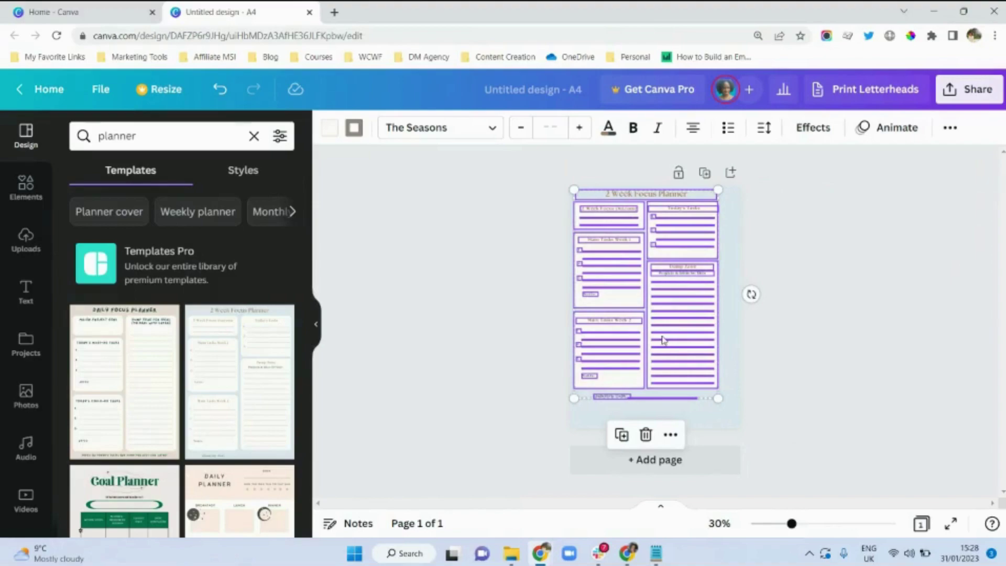
left_click_drag(663, 340, 674, 350)
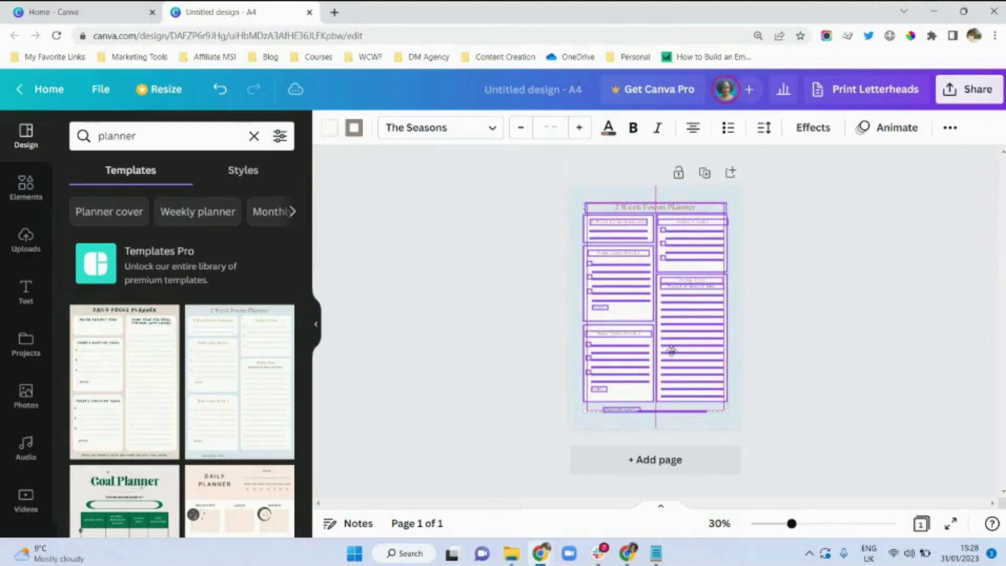
left_click_drag(673, 355, 674, 355)
left_click(820, 263)
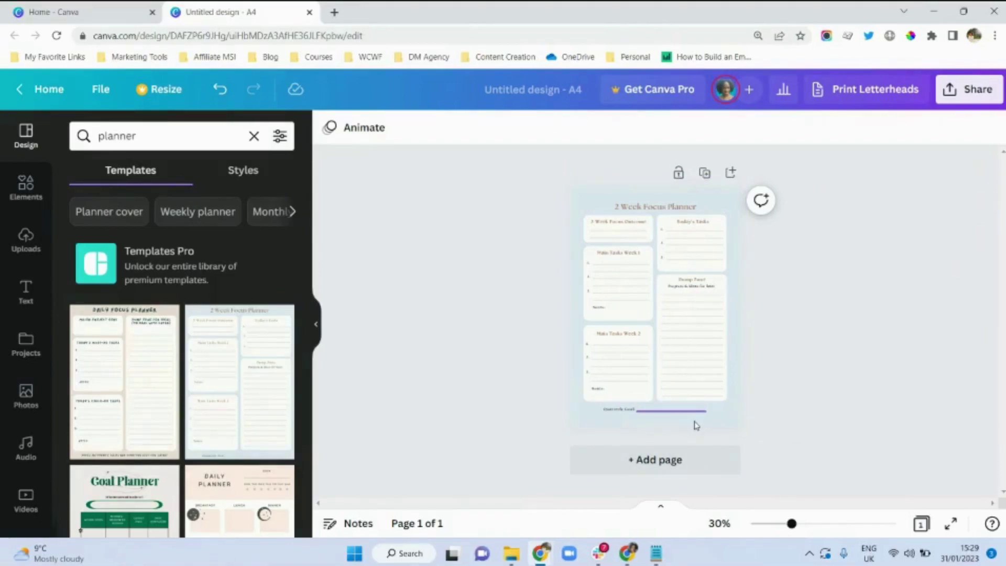
Add the Copy My Templates logo from Uploads, found by searching 'logo'
left_click(27, 245)
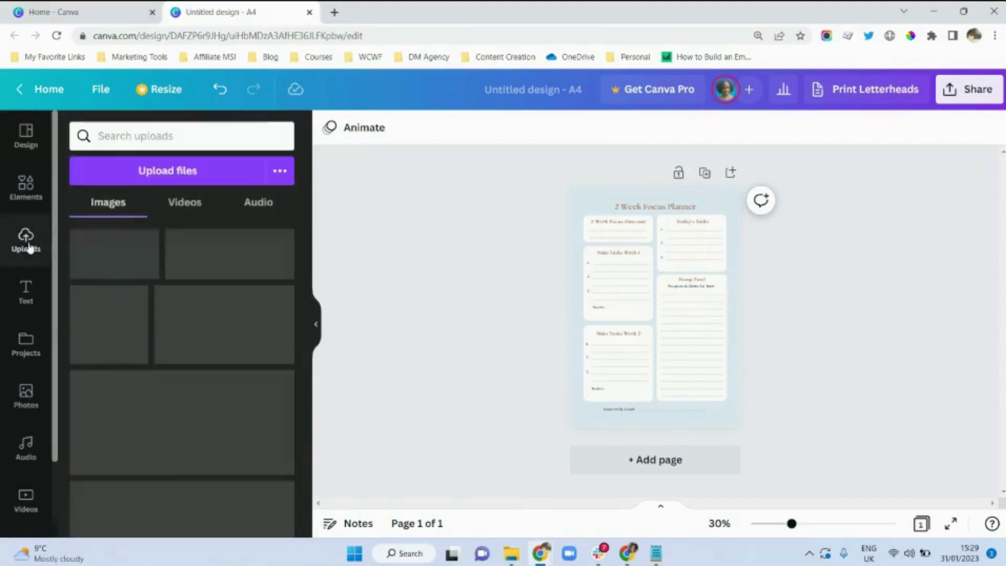
left_click(197, 139)
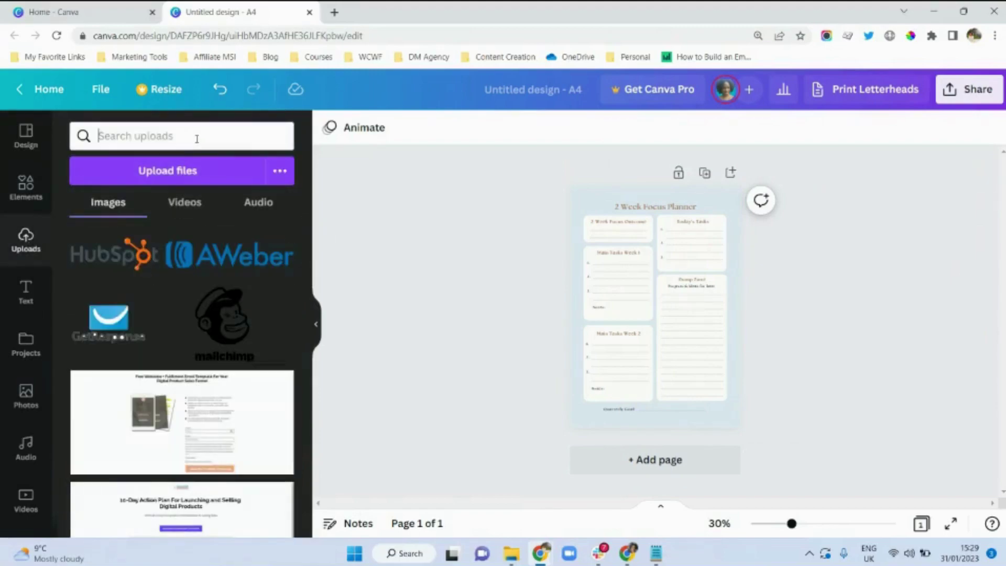
type("logo")
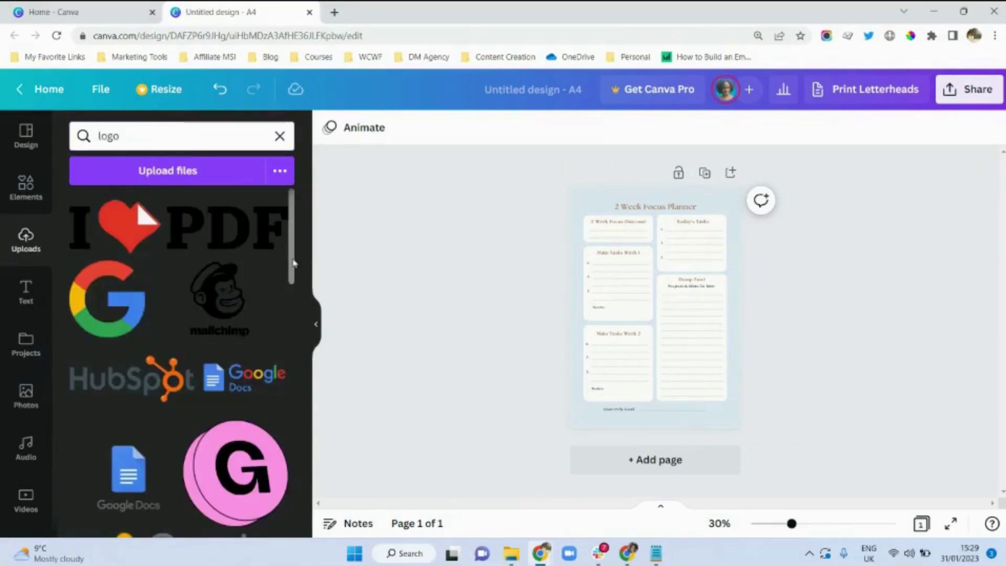
left_click_drag(293, 263, 286, 474)
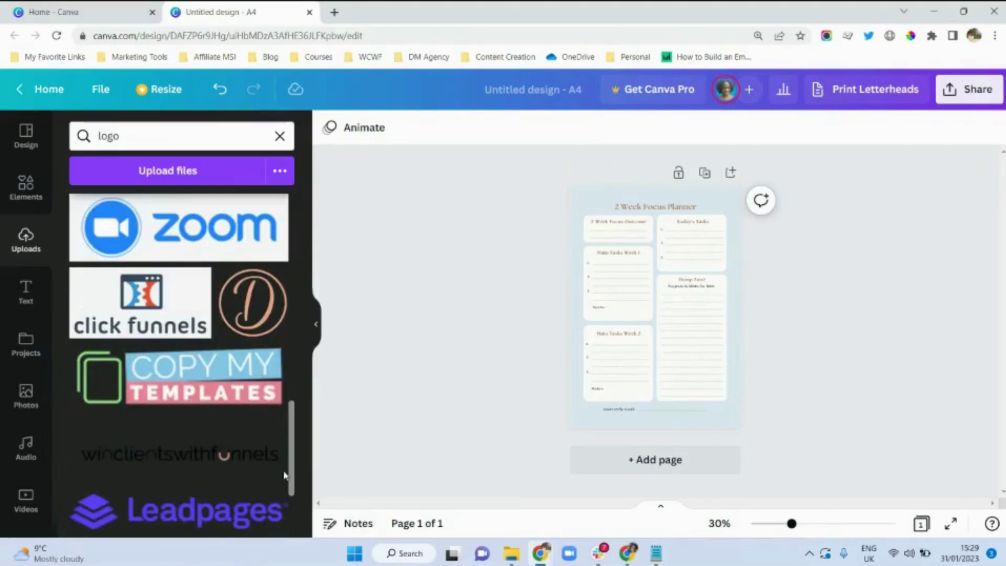
left_click(204, 392)
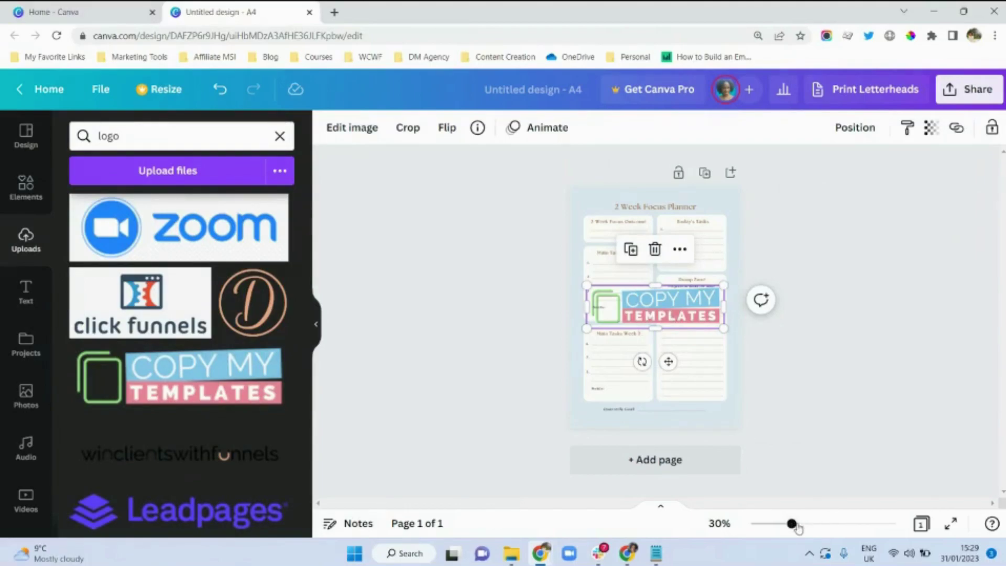
Move the logo above the planner title and shrink it to about 4.1 by 1.3
left_click_drag(794, 525, 836, 524)
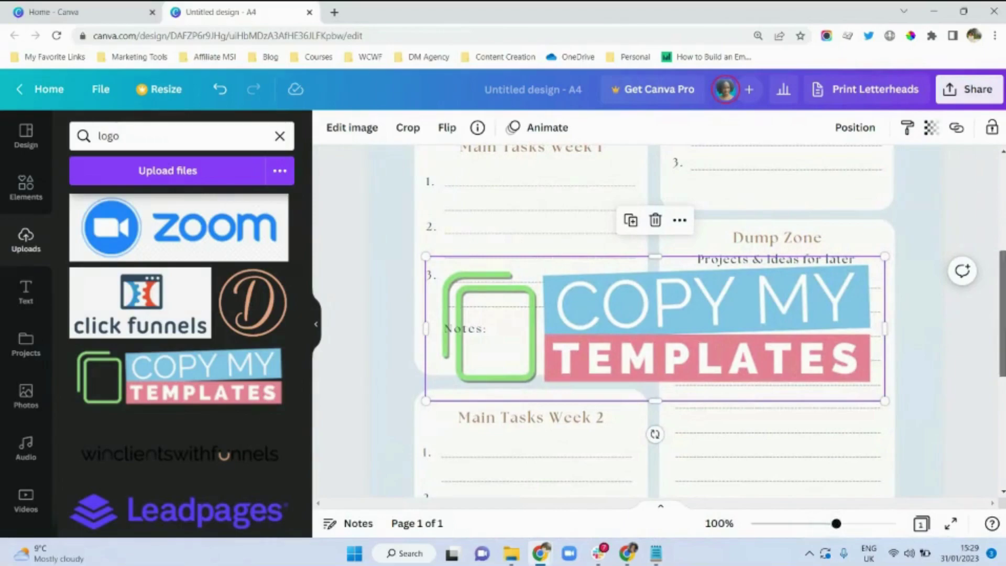
scroll(655, 322, "up", 3)
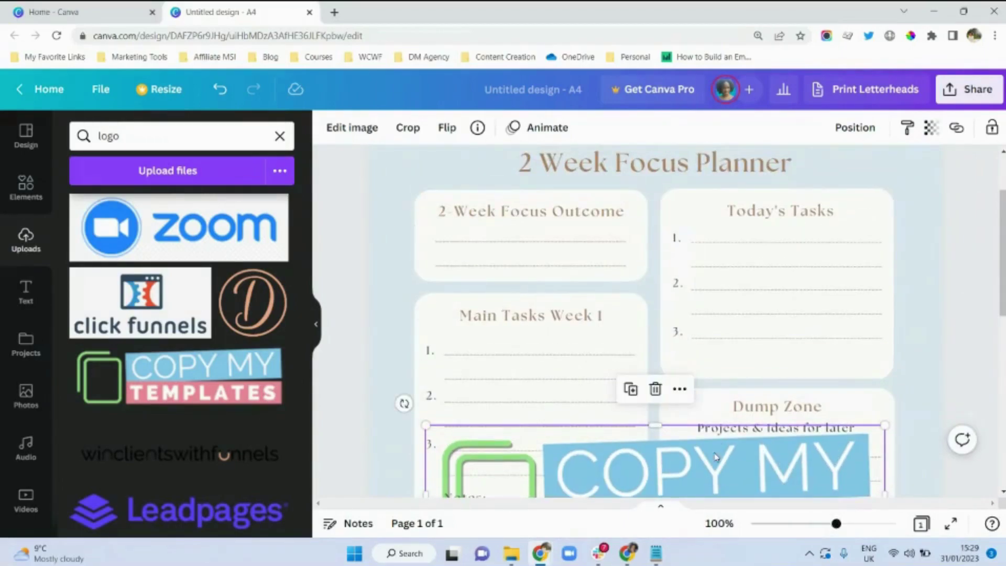
left_click_drag(716, 451, 721, 207)
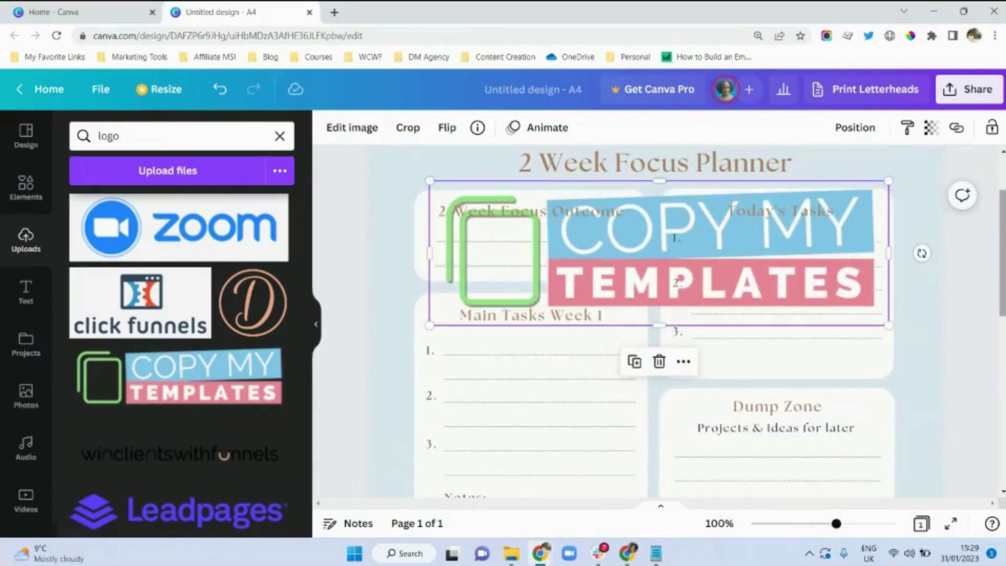
scroll(1002, 255, "up", 2)
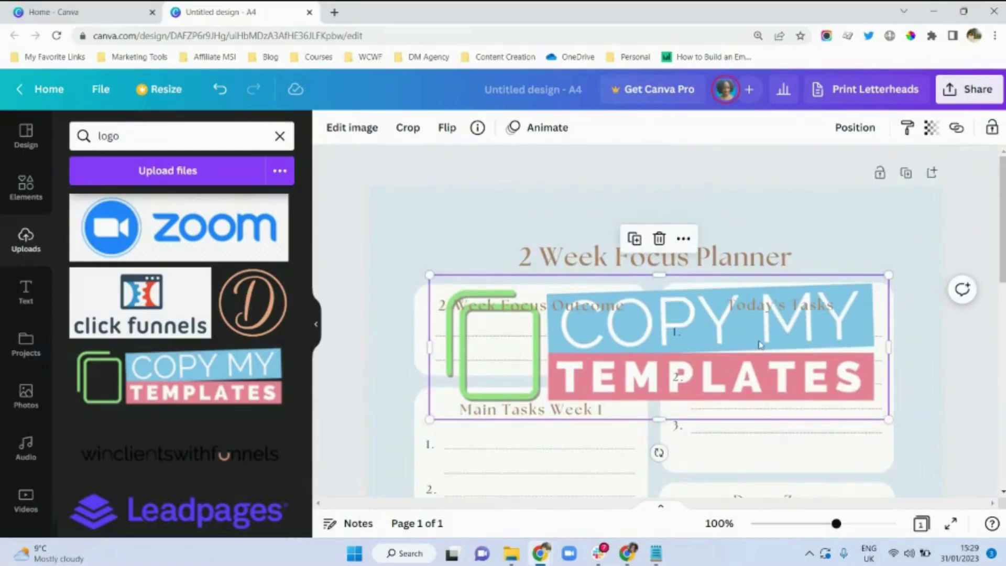
left_click_drag(751, 291, 751, 209)
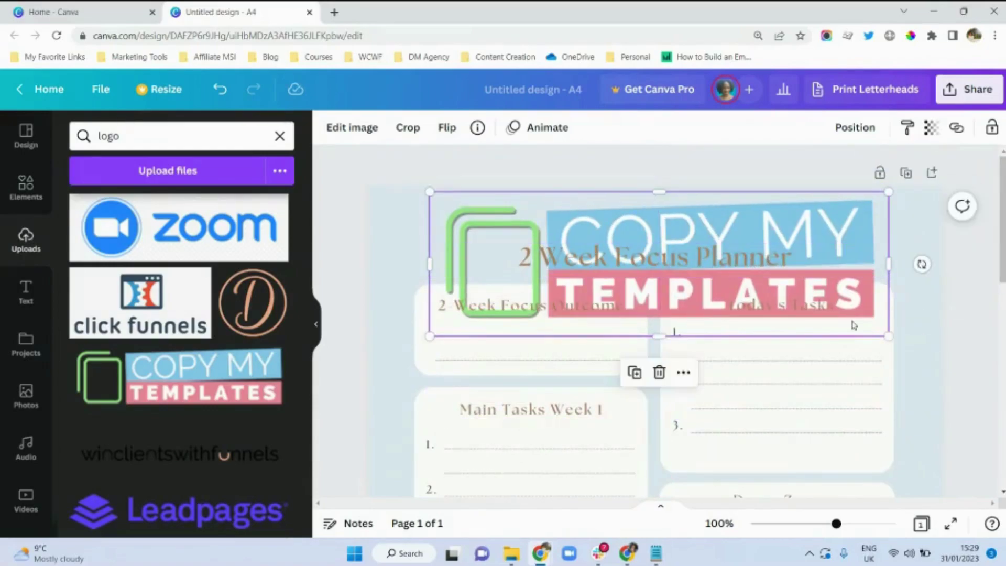
left_click_drag(888, 336, 671, 211)
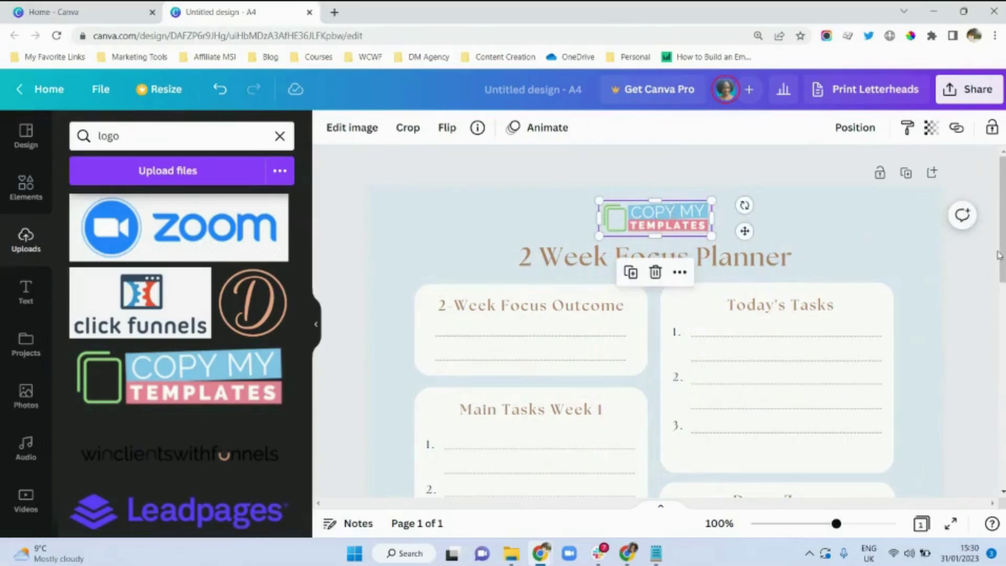
left_click(986, 303)
scroll(983, 449, "down", 5)
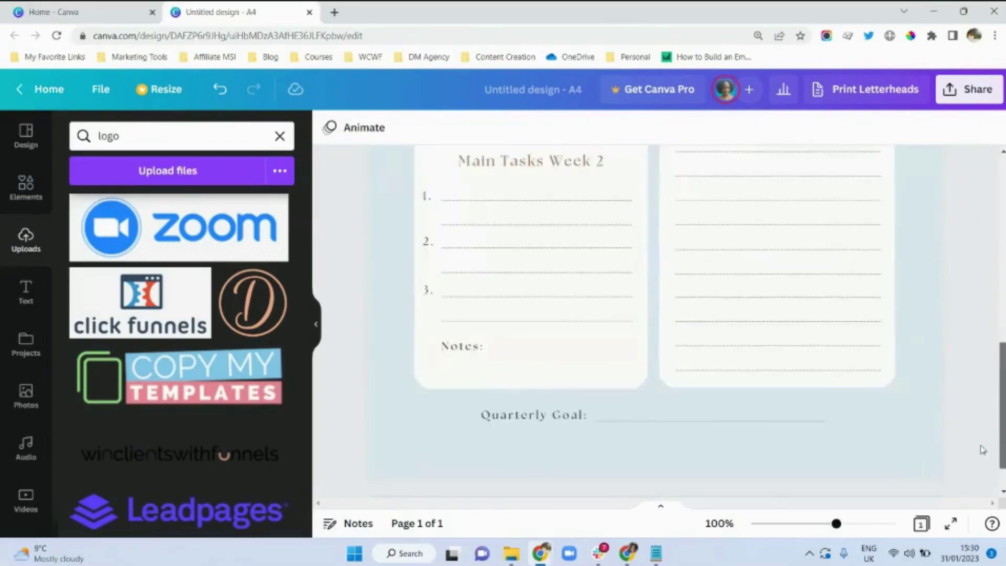
scroll(982, 450, "down", 1)
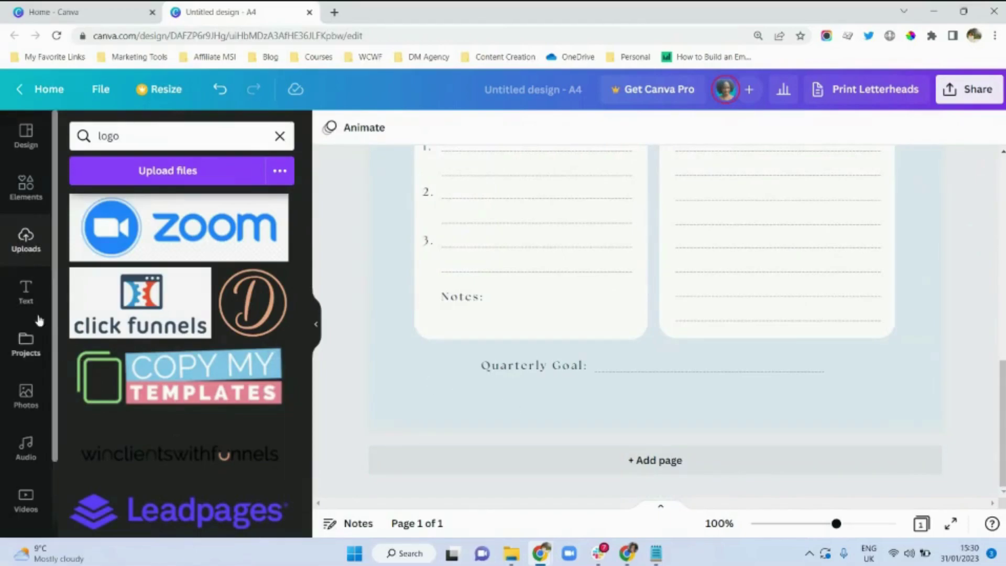
Add a size-9 body text credit line with copymytemplates.com beneath Quarterly Goal
left_click(26, 298)
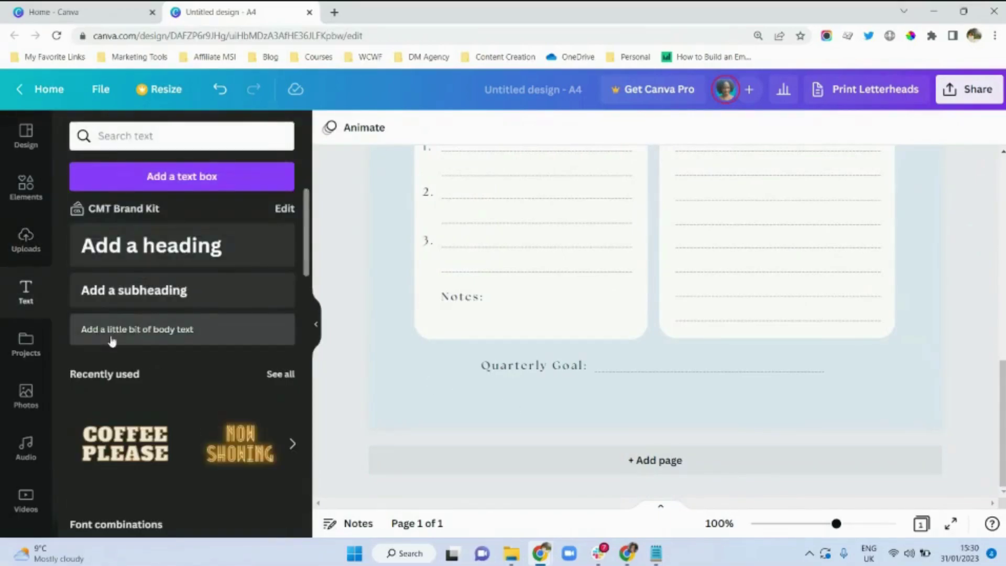
left_click(134, 331)
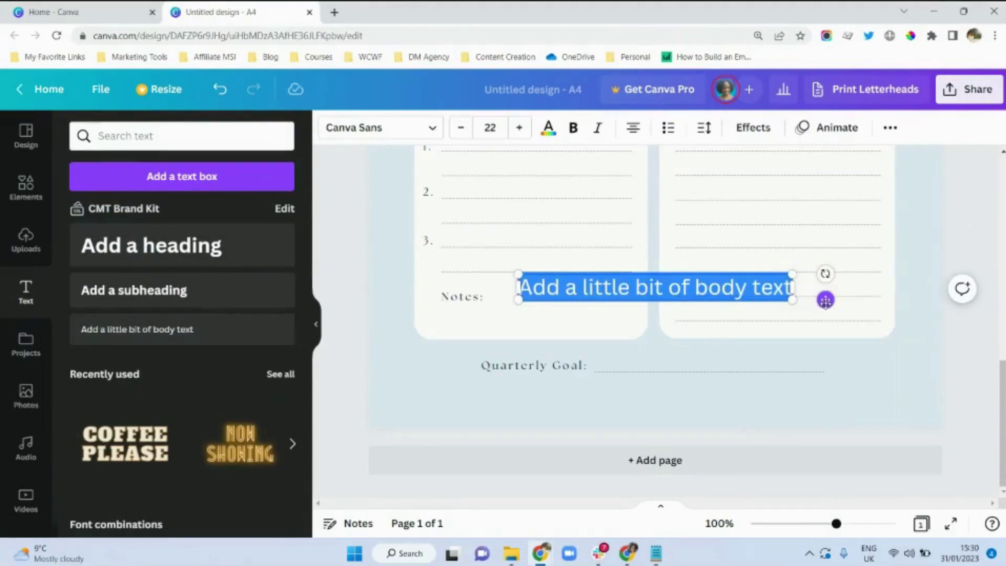
left_click_drag(825, 300, 824, 417)
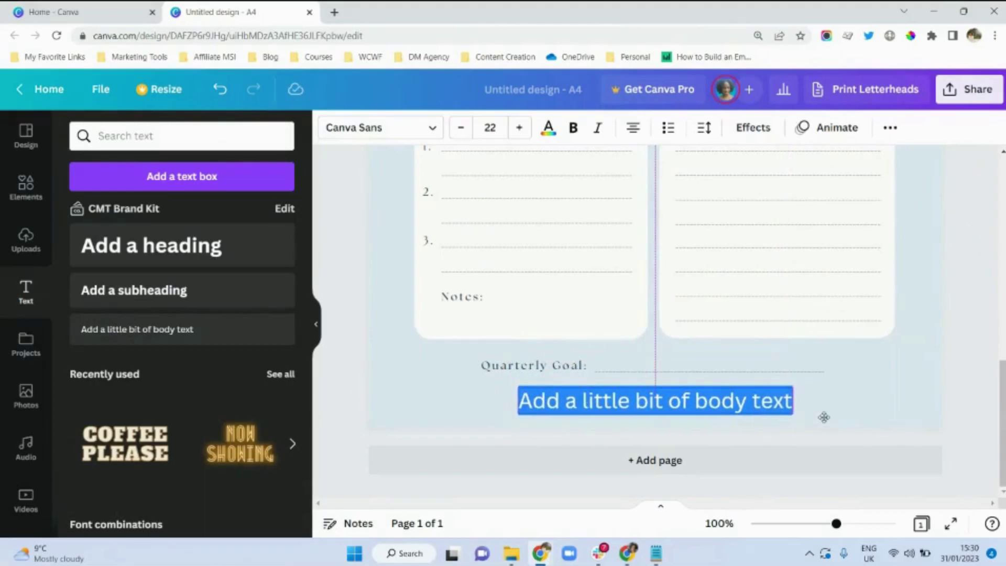
left_click_drag(824, 417, 824, 417)
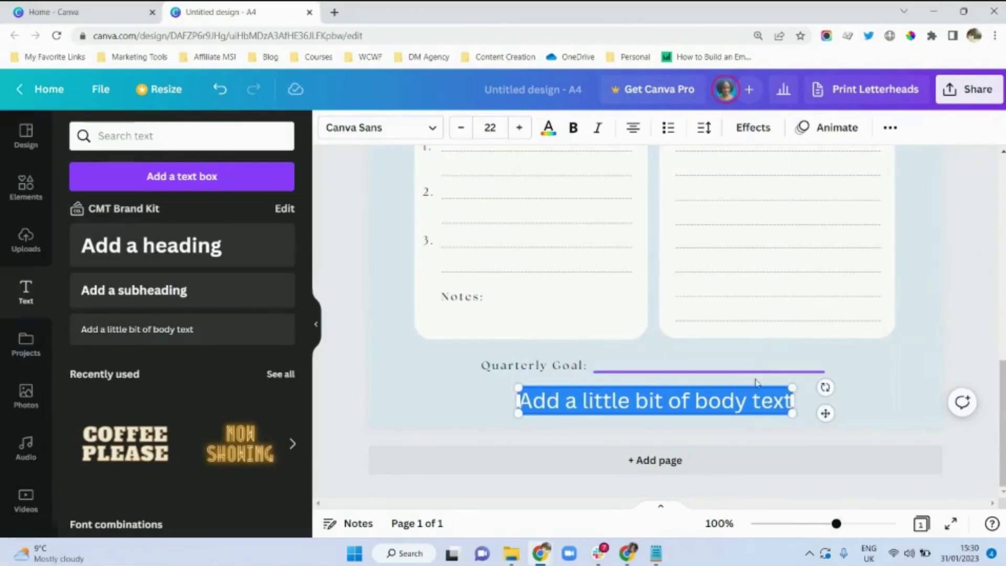
left_click(490, 128)
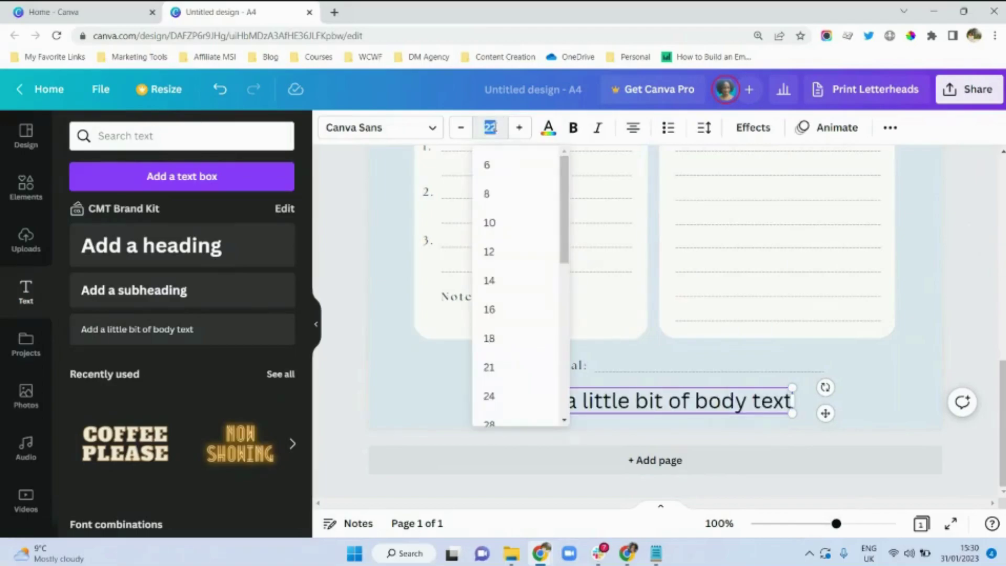
type("9")
key("Return")
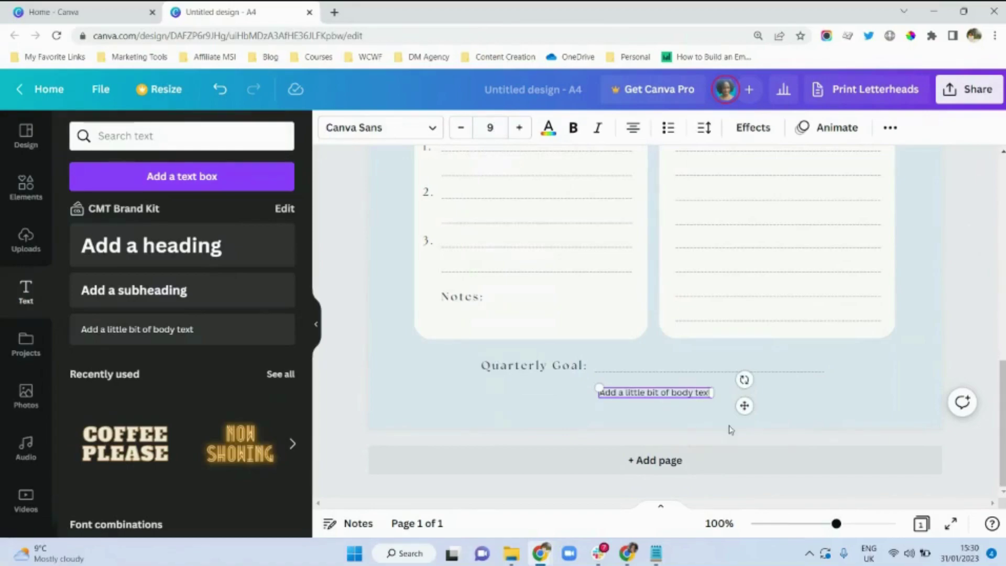
left_click_drag(746, 407, 749, 419)
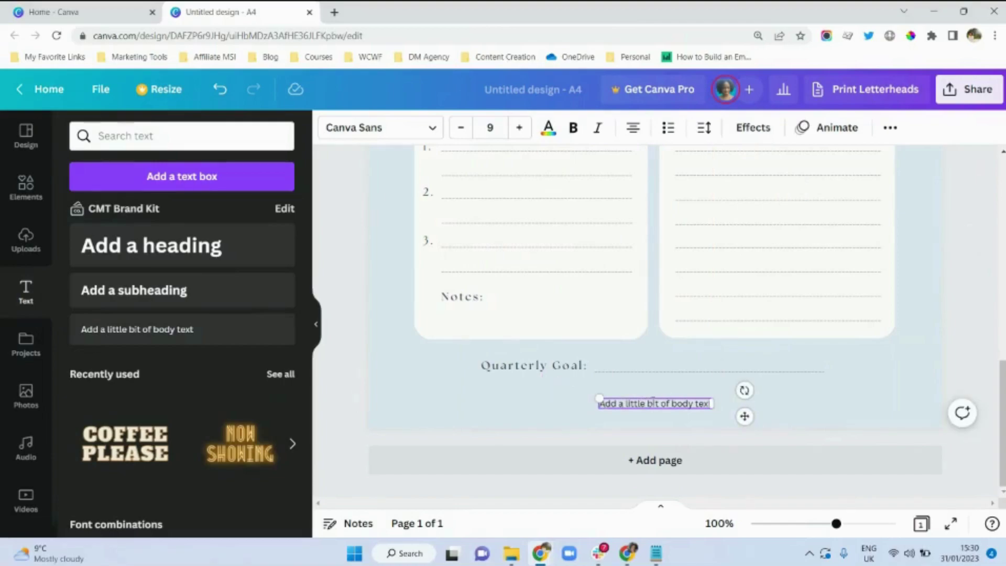
key("ctrl+v")
left_click(965, 327)
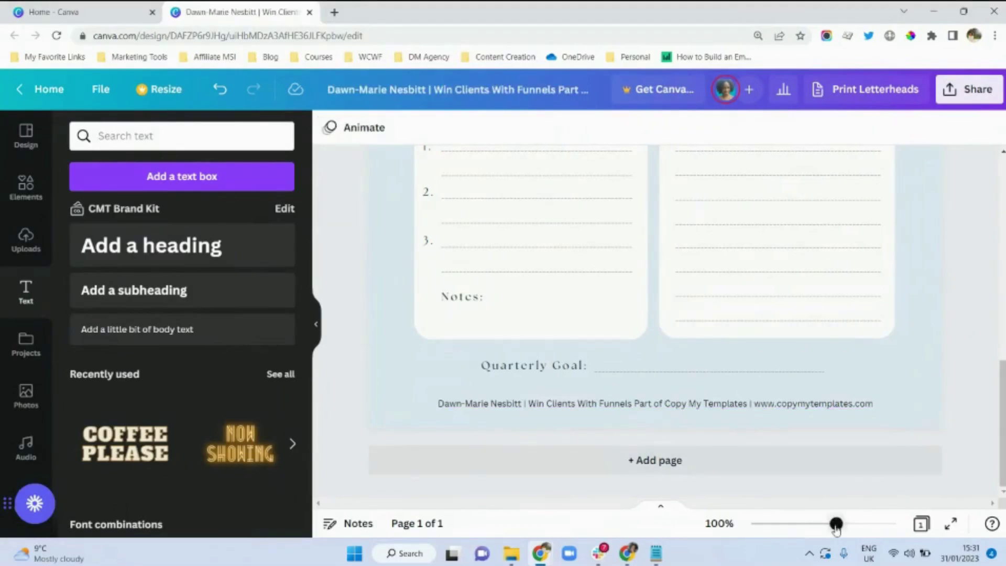
Nudge the Focus Outcome box right and set the planner title to Raleway, size 20
left_click_drag(837, 524, 801, 524)
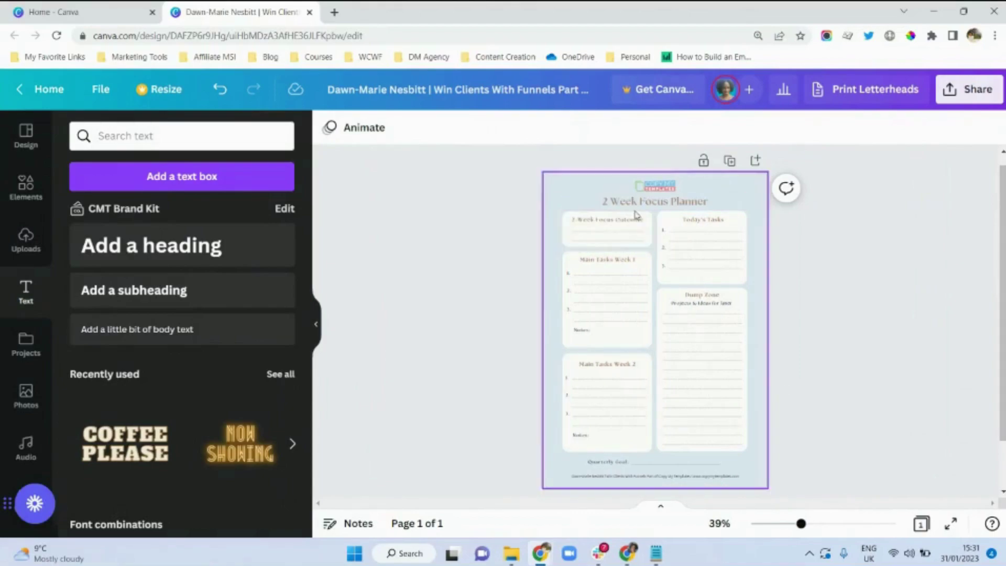
mouse_move(646, 219)
left_mouse_down()
mouse_move(647, 254)
mouse_move(625, 215)
mouse_move(638, 251)
mouse_move(653, 207)
mouse_move(645, 213)
left_mouse_up()
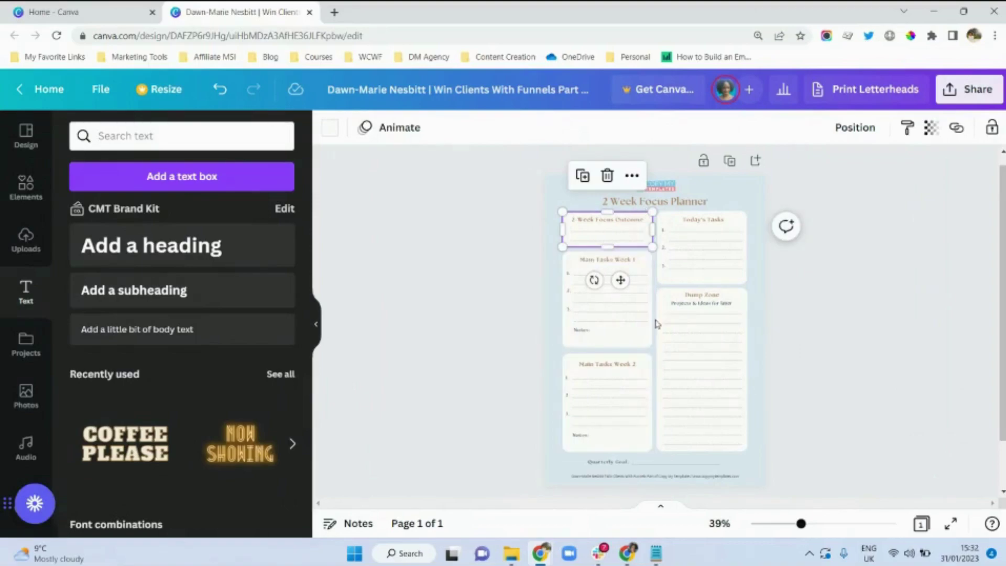
left_click(674, 201)
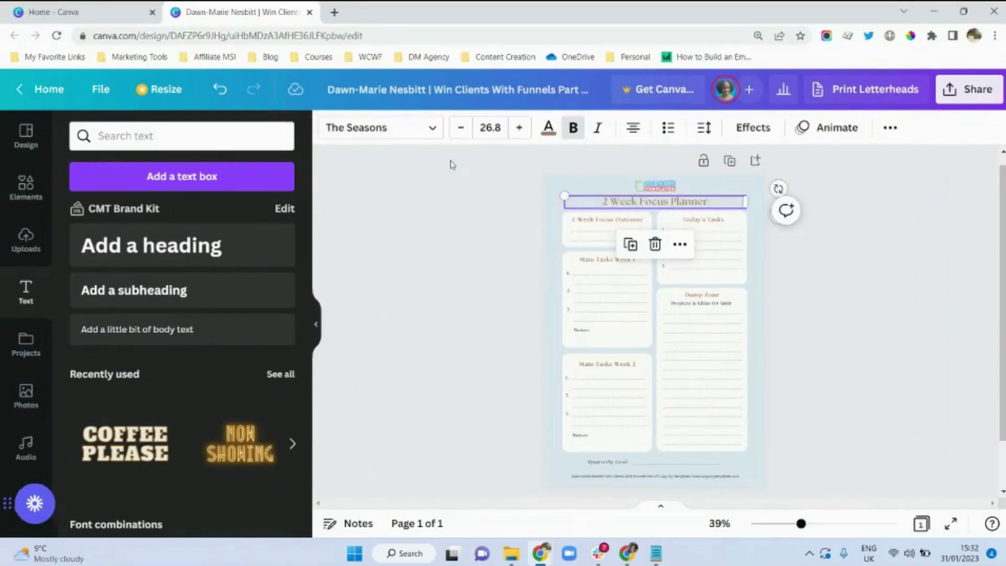
left_click(377, 128)
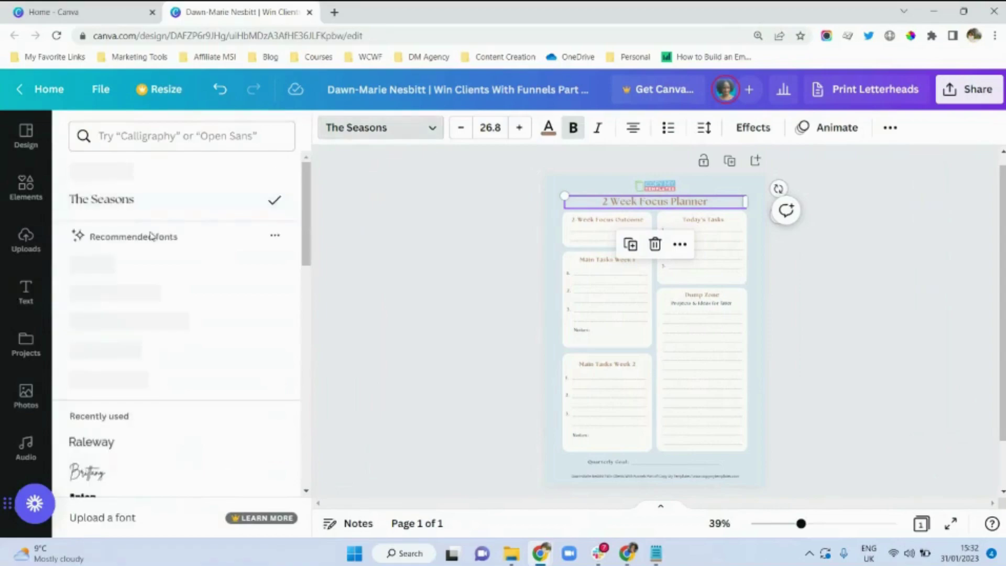
left_click(142, 443)
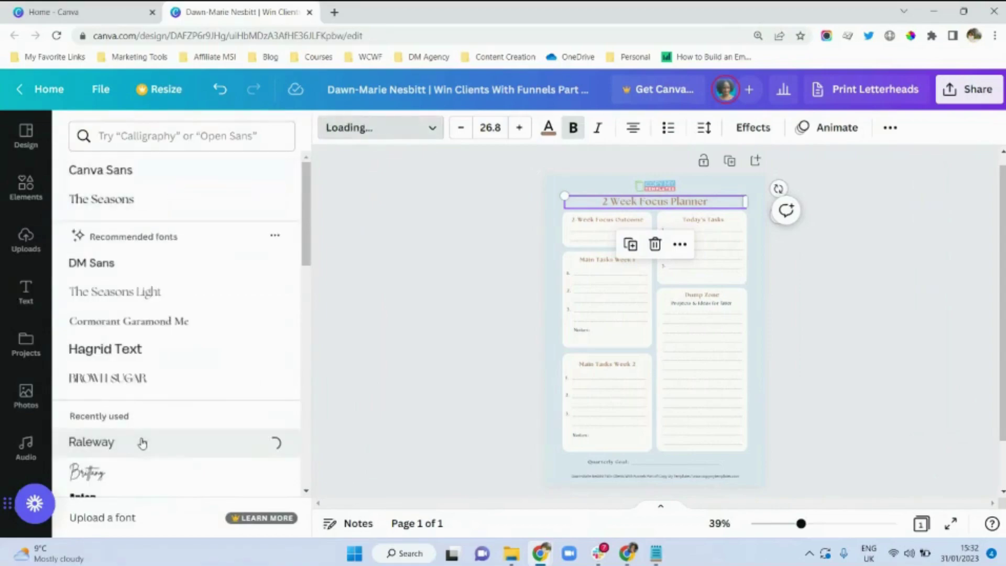
left_click(490, 129)
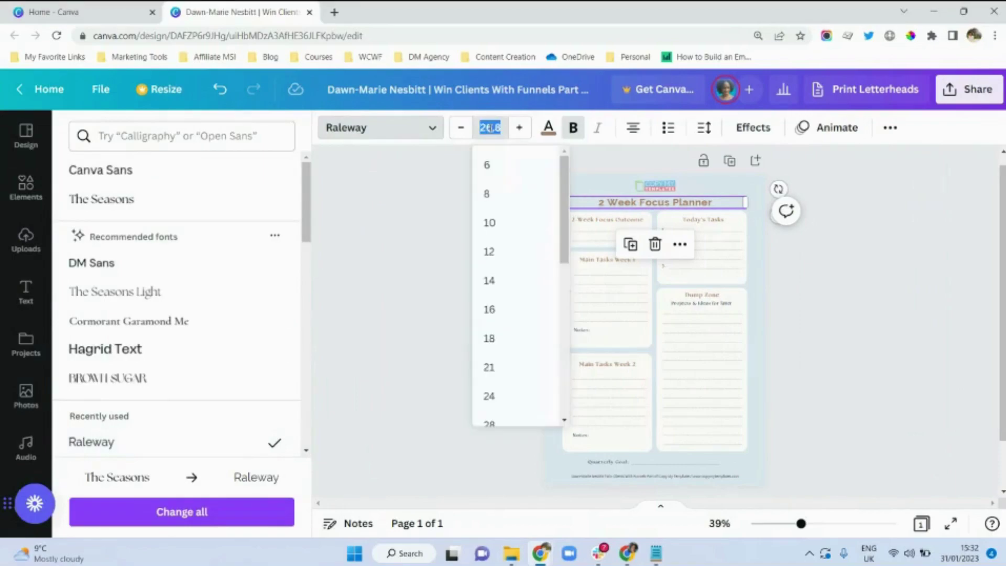
type("20")
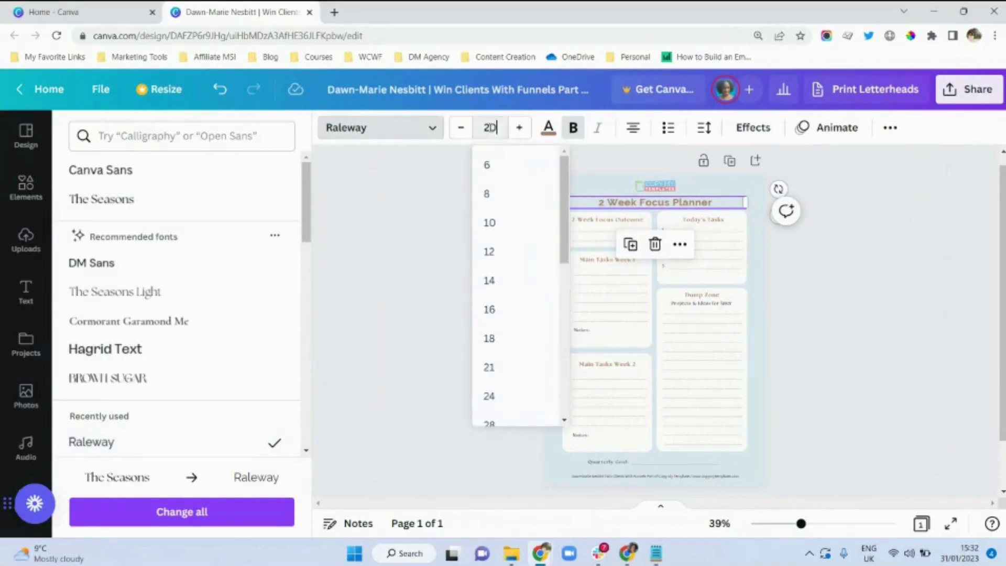
key("Return")
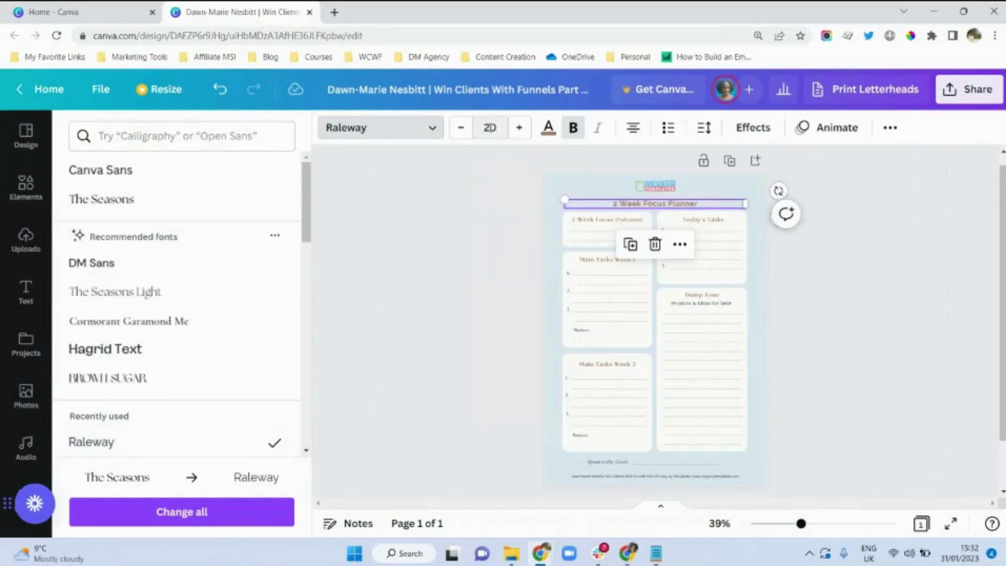
left_click(485, 282)
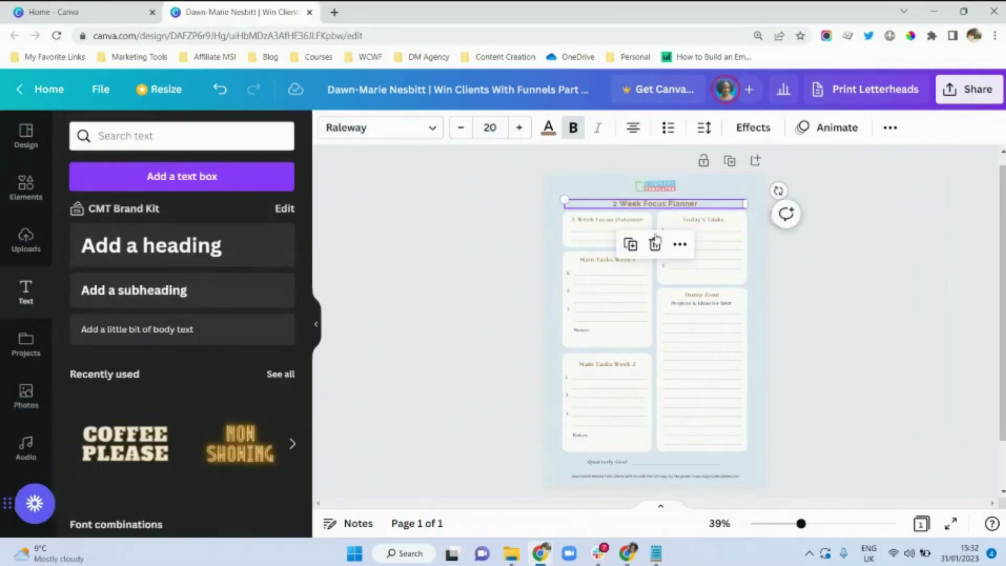
left_click(595, 225)
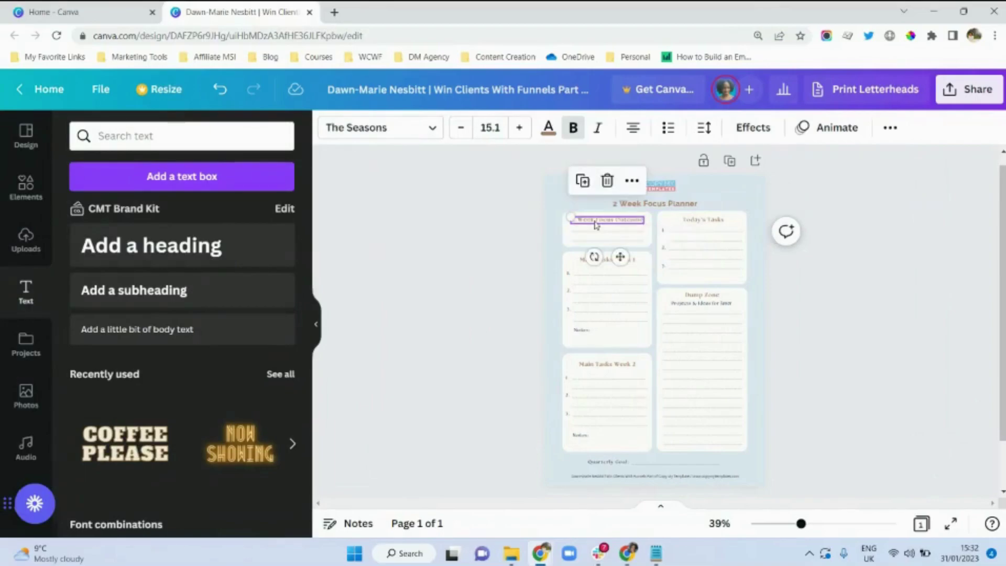
left_click(431, 129)
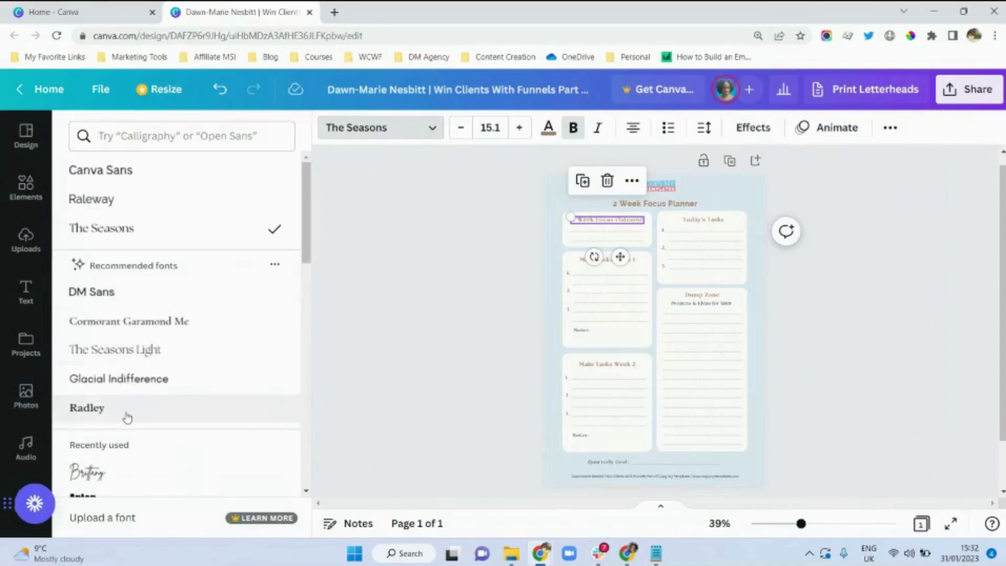
left_click(130, 202)
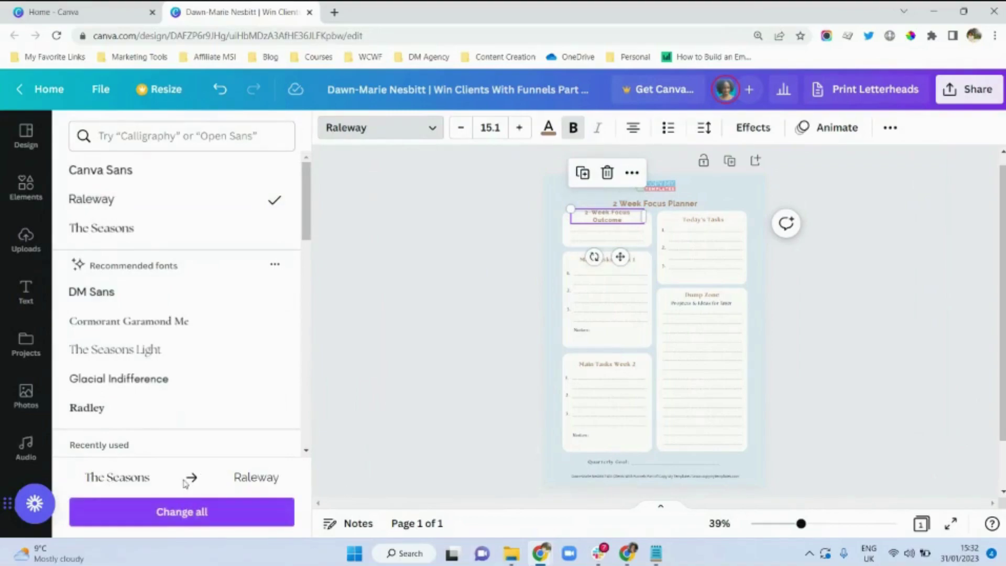
left_click(163, 516)
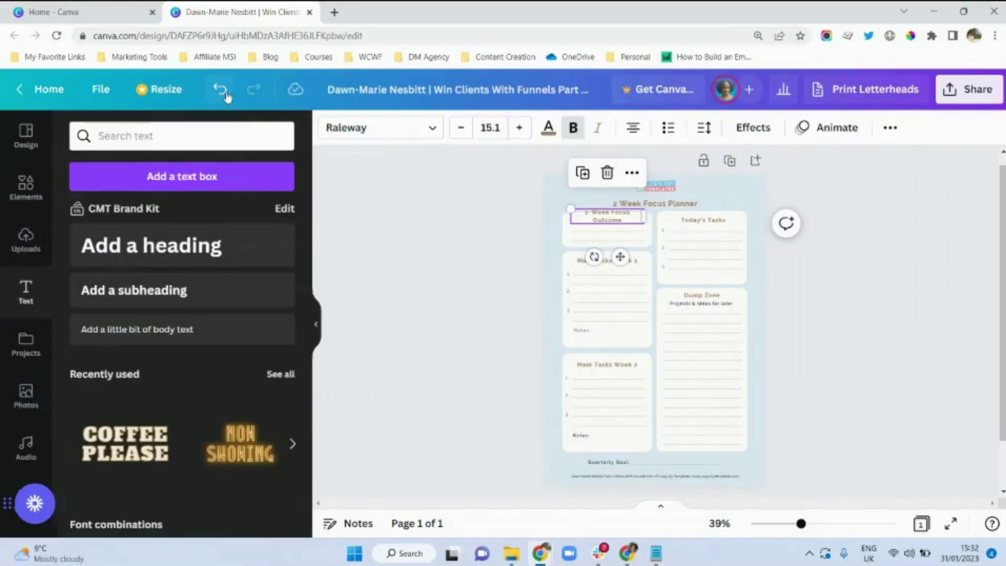
left_click(223, 92)
left_click(224, 94)
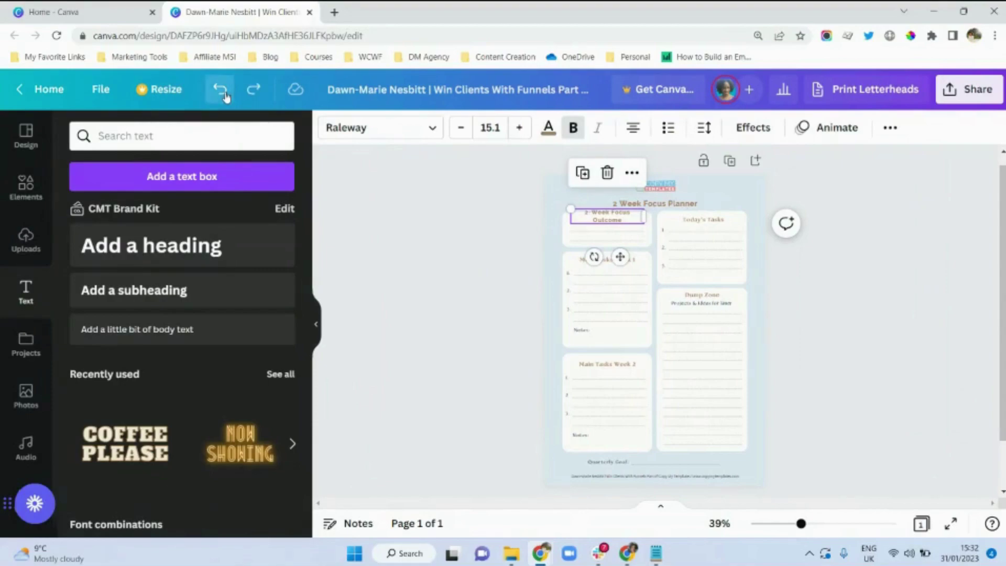
left_click(473, 242)
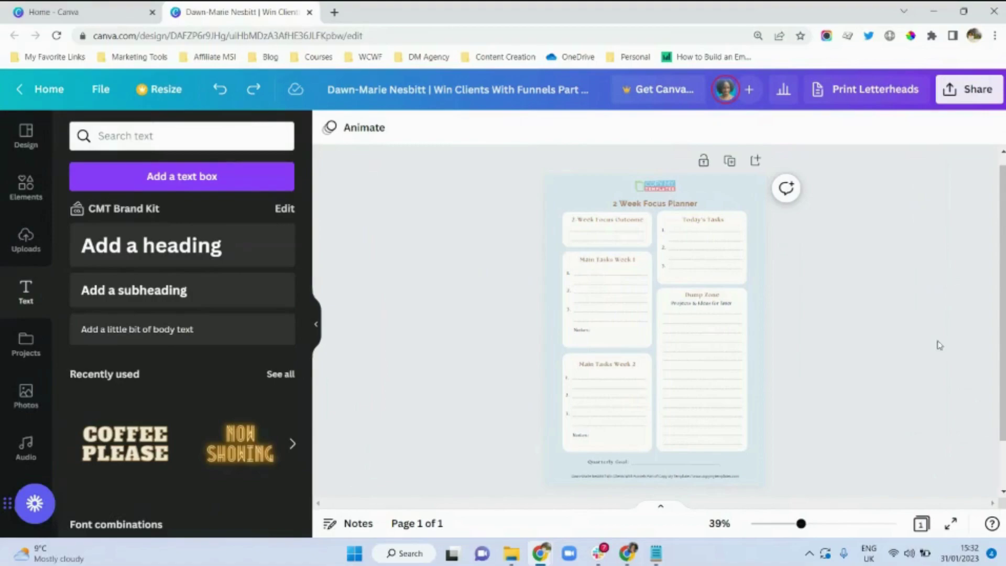
Add a blank second page after the planner page
left_click_drag(1003, 279, 1003, 329)
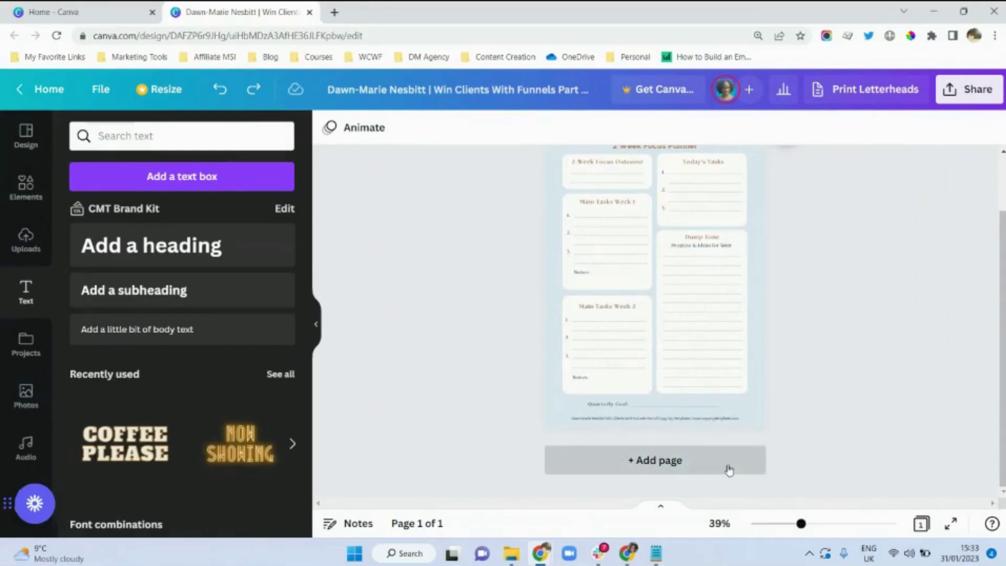
left_click(729, 470)
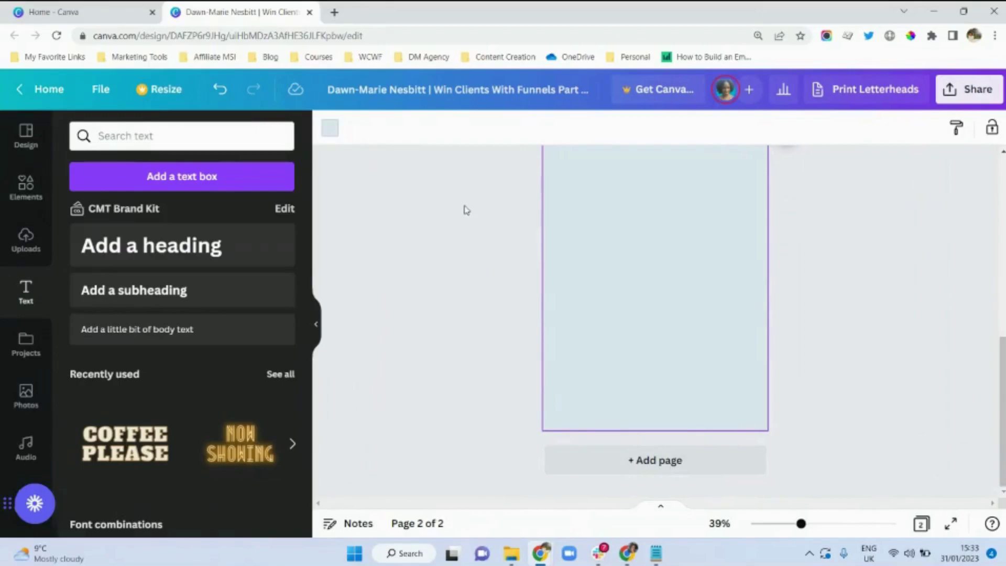
left_click(27, 149)
Search templates for 'checklist' and apply How to Find the Main Idea to page 2
left_click(116, 136)
double_click(116, 136)
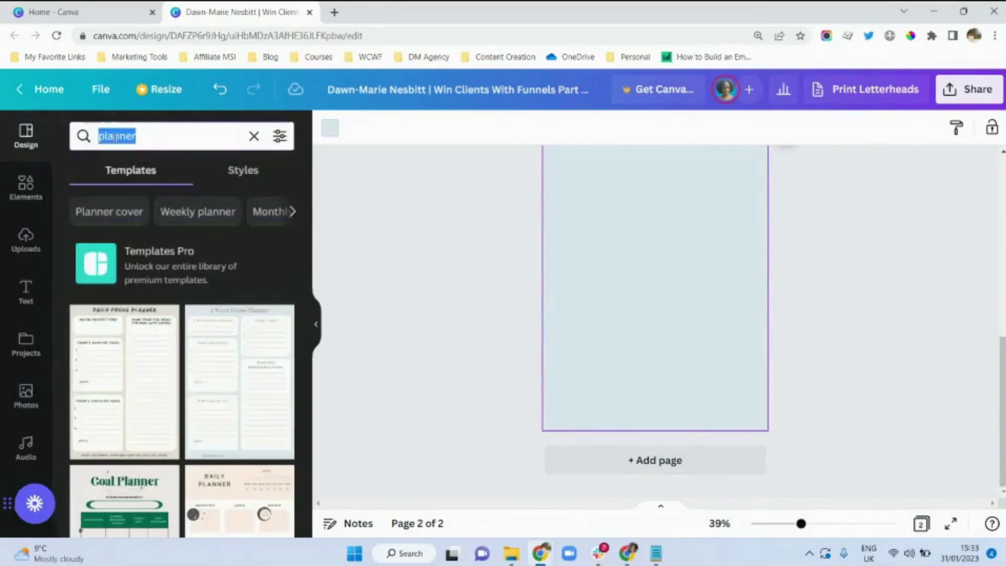
type("checklist")
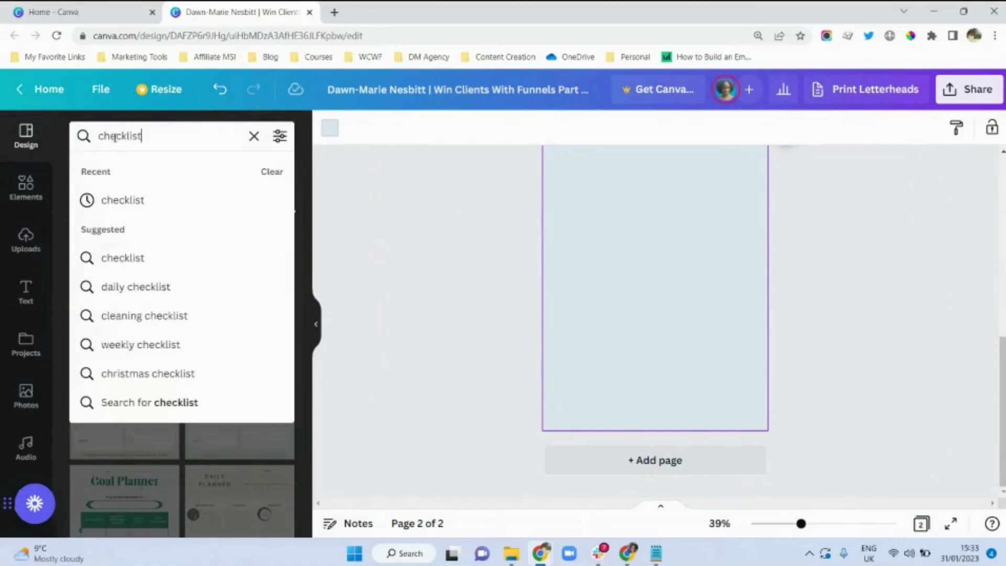
key("Return")
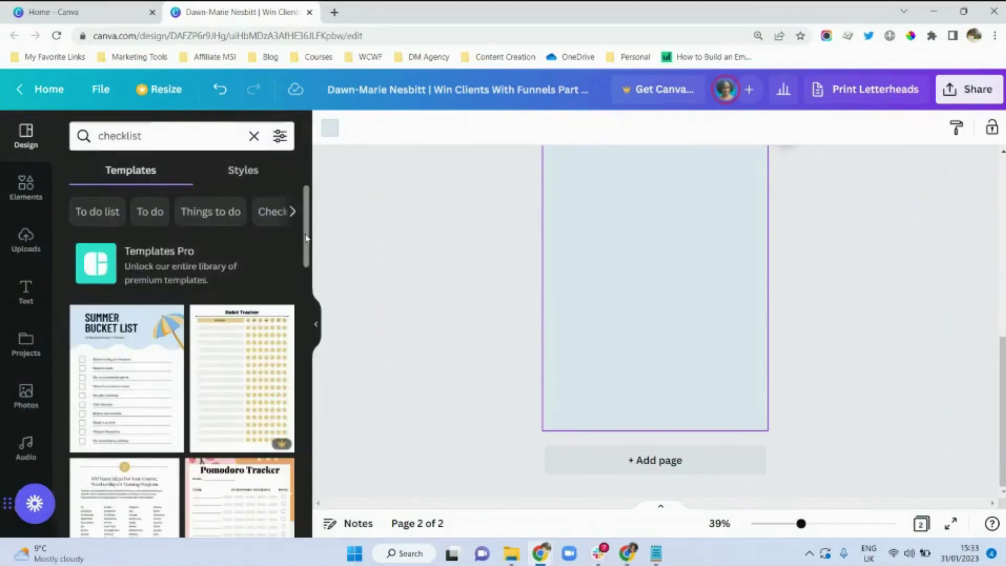
left_click_drag(306, 238, 309, 455)
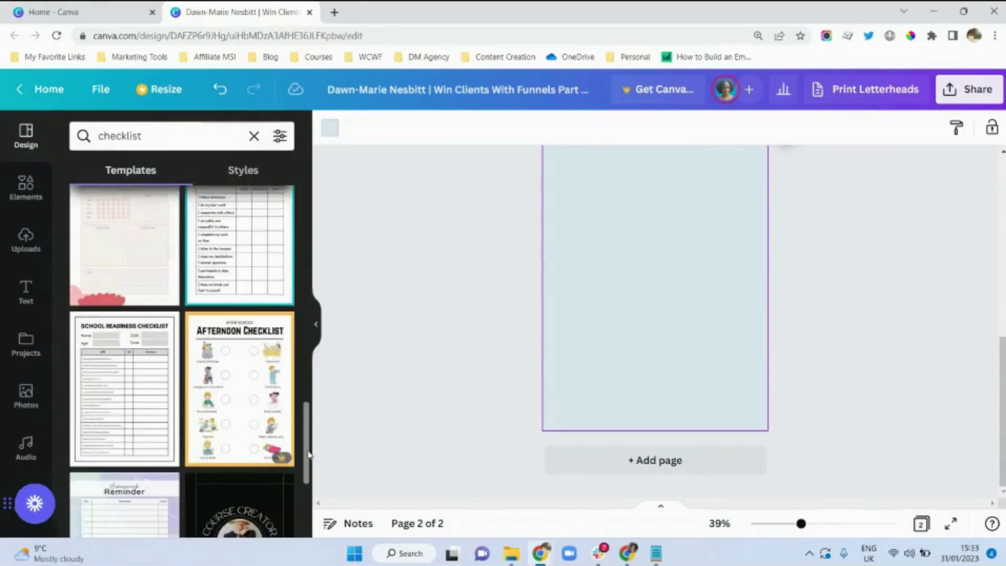
scroll(308, 454, "down", 10)
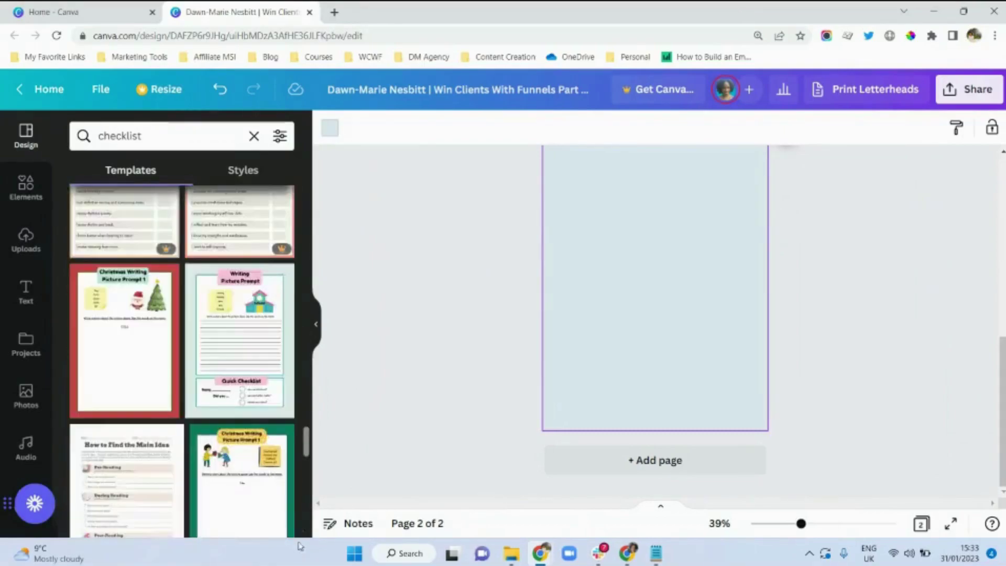
scroll(168, 398, "down", 3)
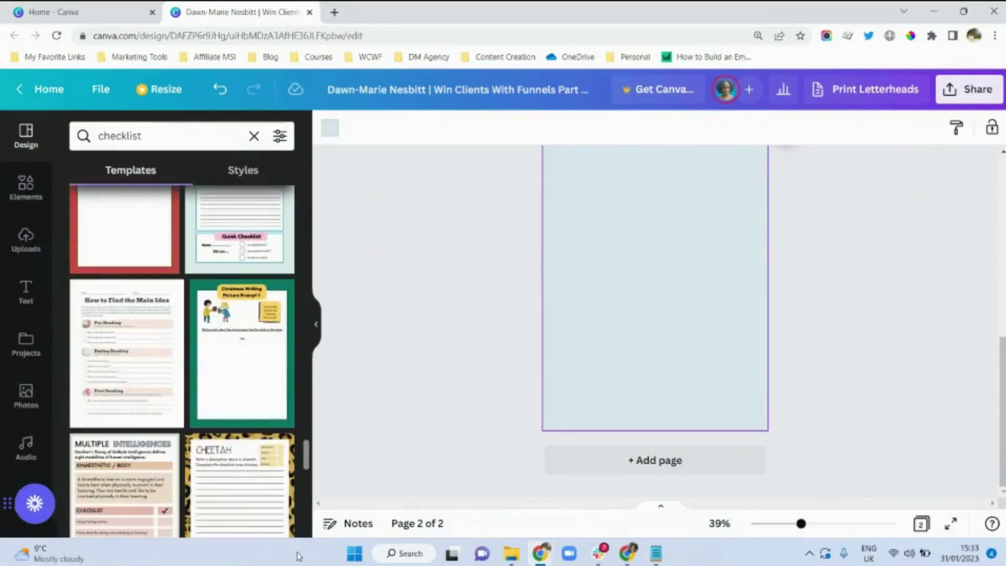
left_click(161, 382)
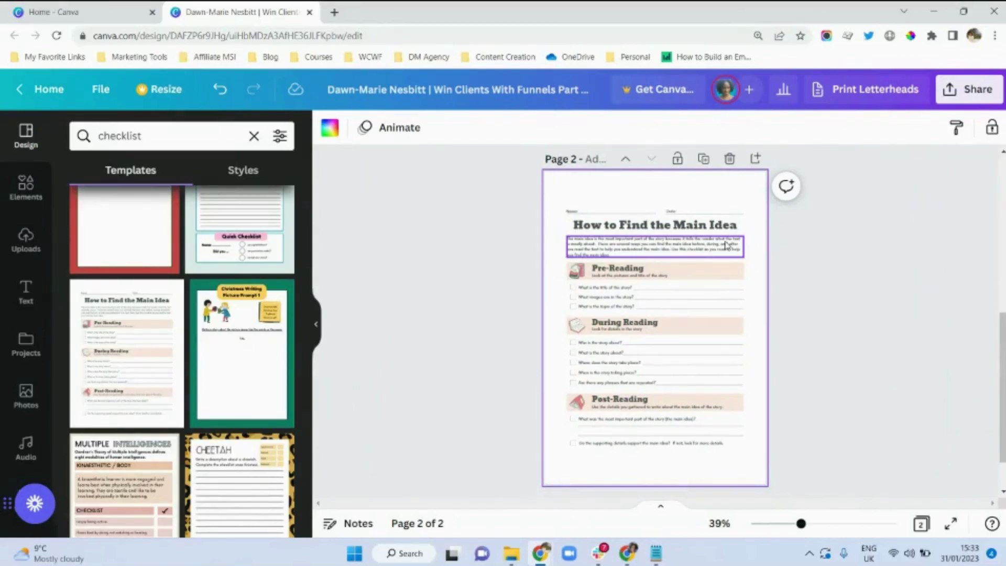
Recolour the Pre-Reading bar light blue #dee8f1 and apply it to all matching bars
left_click(724, 272)
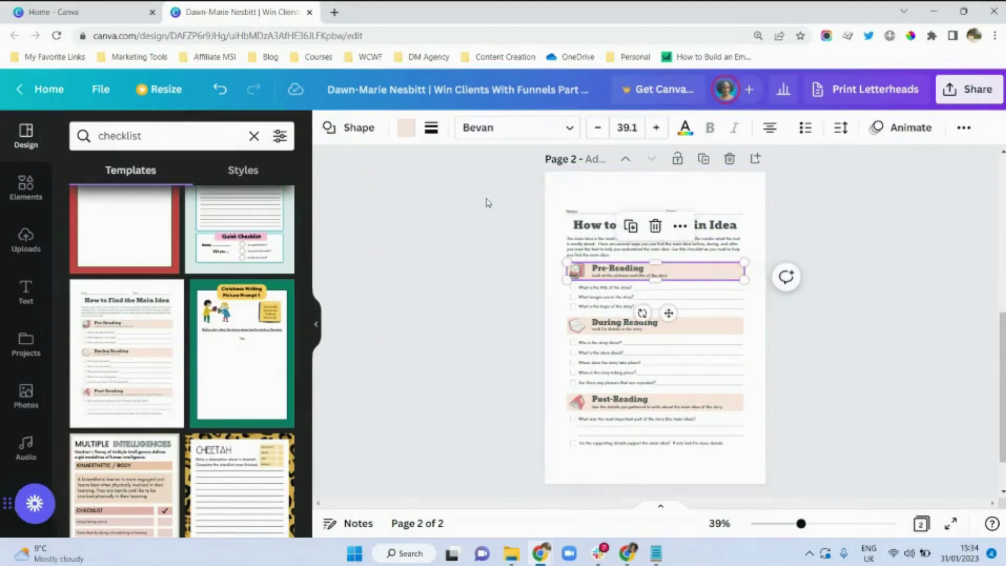
left_click(407, 127)
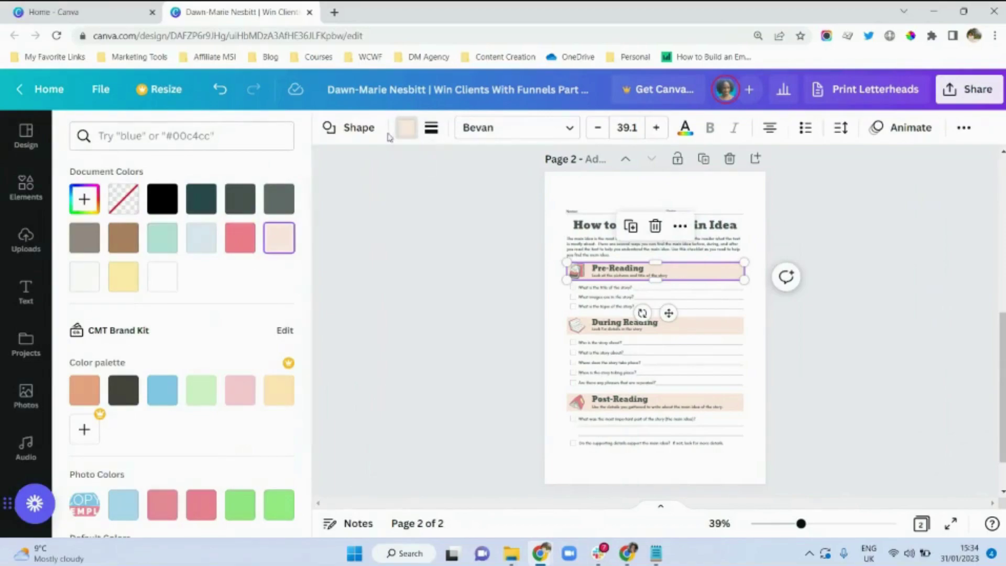
left_click(204, 247)
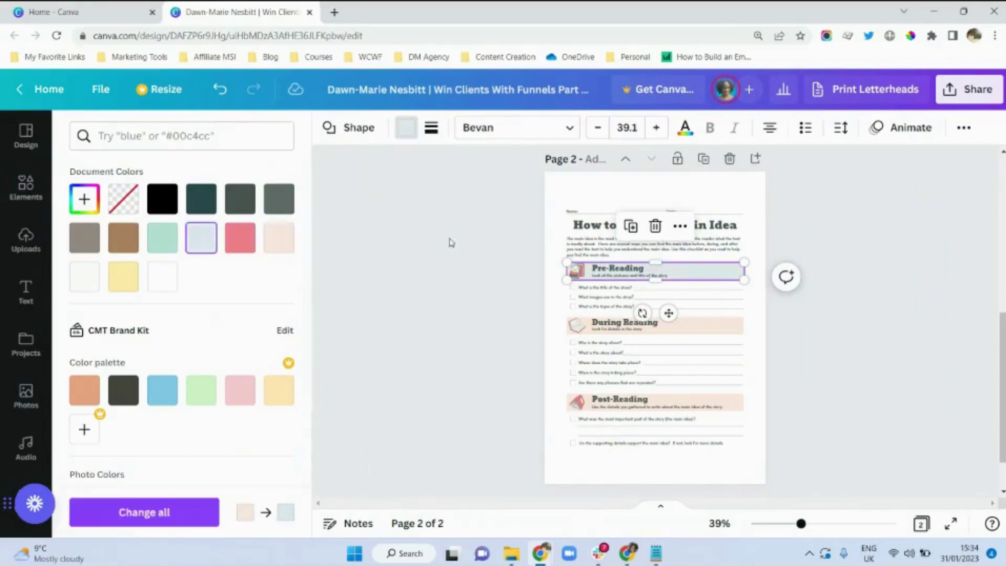
left_click(138, 516)
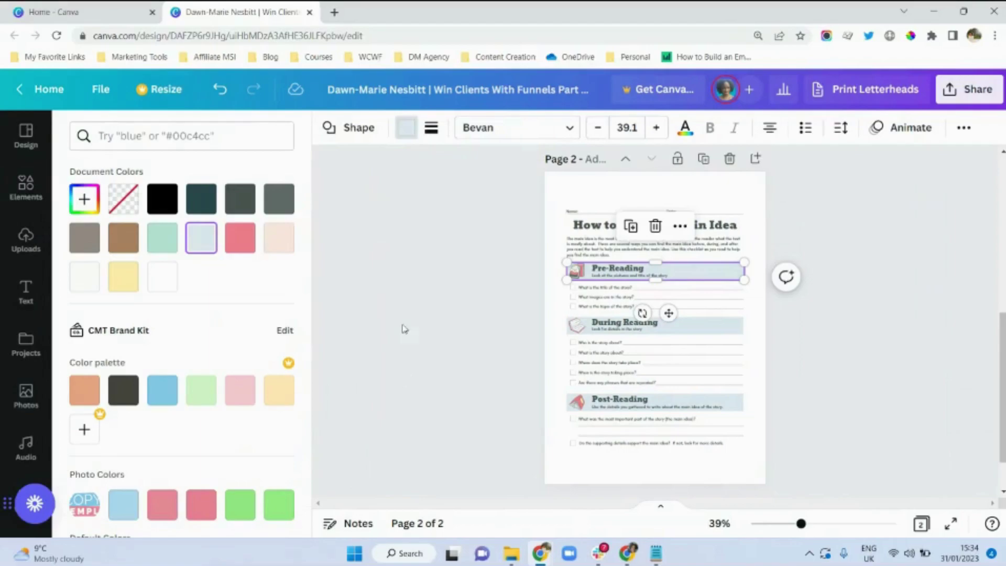
Replace the page 2 title text with 'Marketing Goals Checklist'
key("Escape")
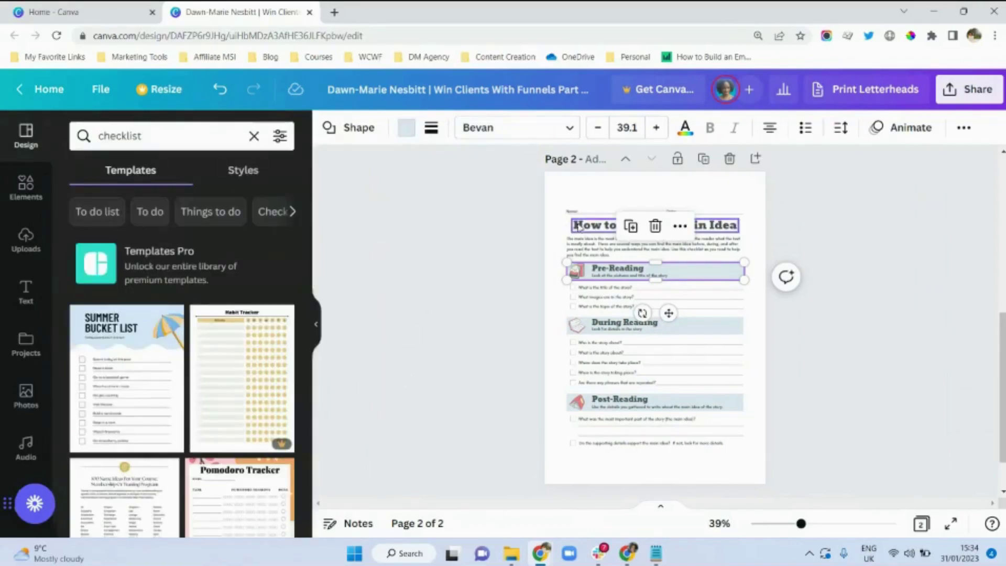
left_click(726, 225)
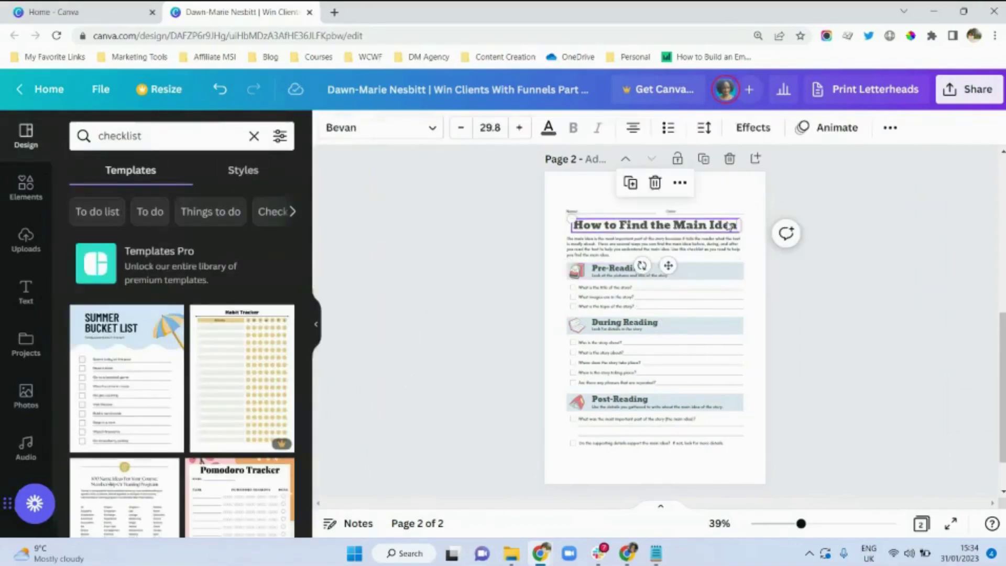
double_click(703, 225)
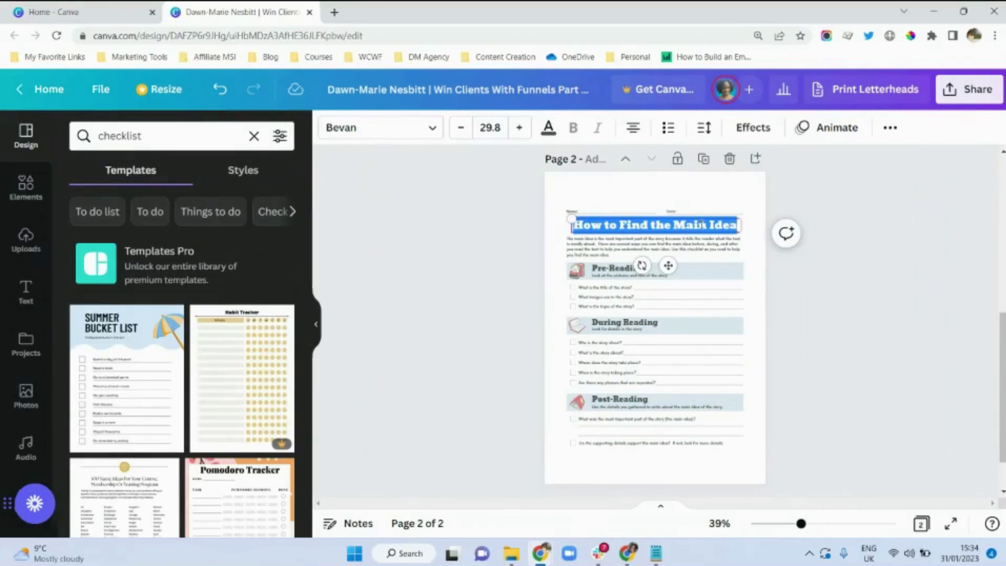
type("Marketi")
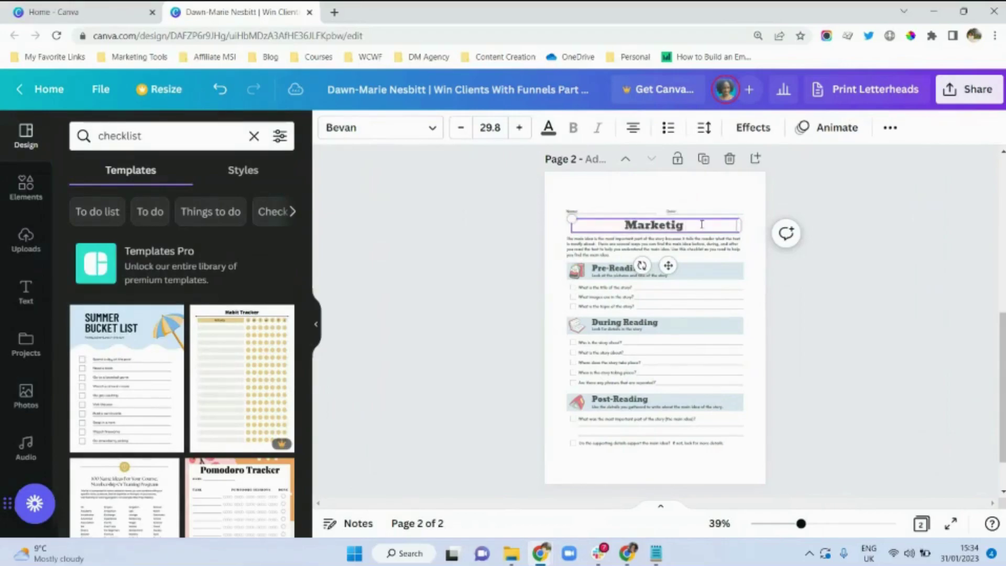
type("ng Goals")
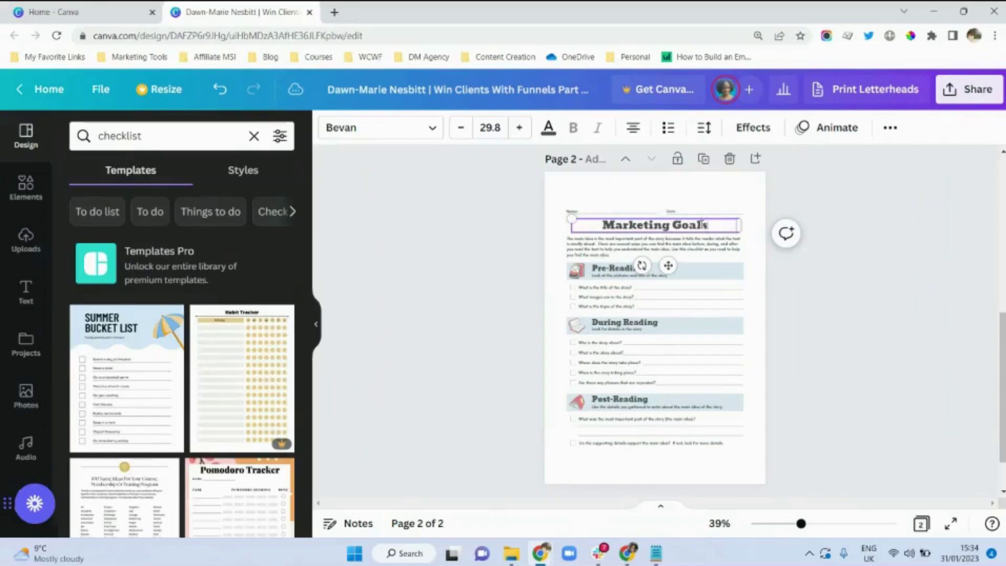
type(" Checklist")
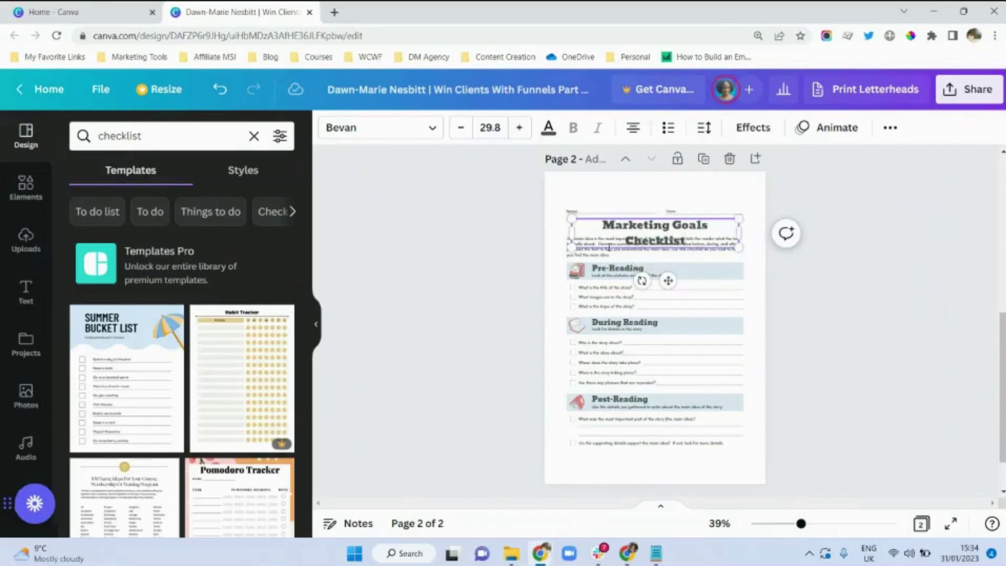
Set the title font to Raleway and enlarge it to size 34.8
left_click(433, 128)
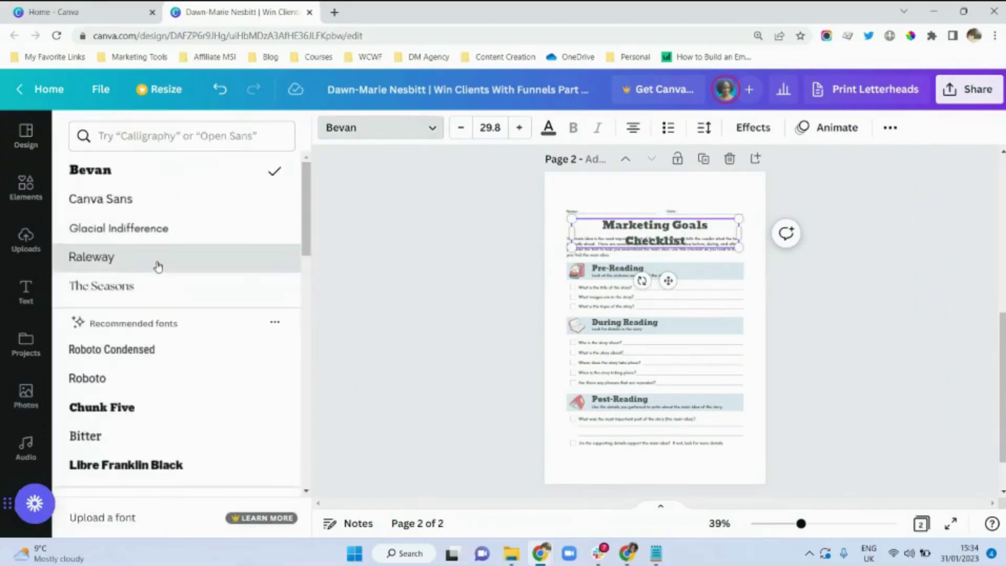
left_click(158, 267)
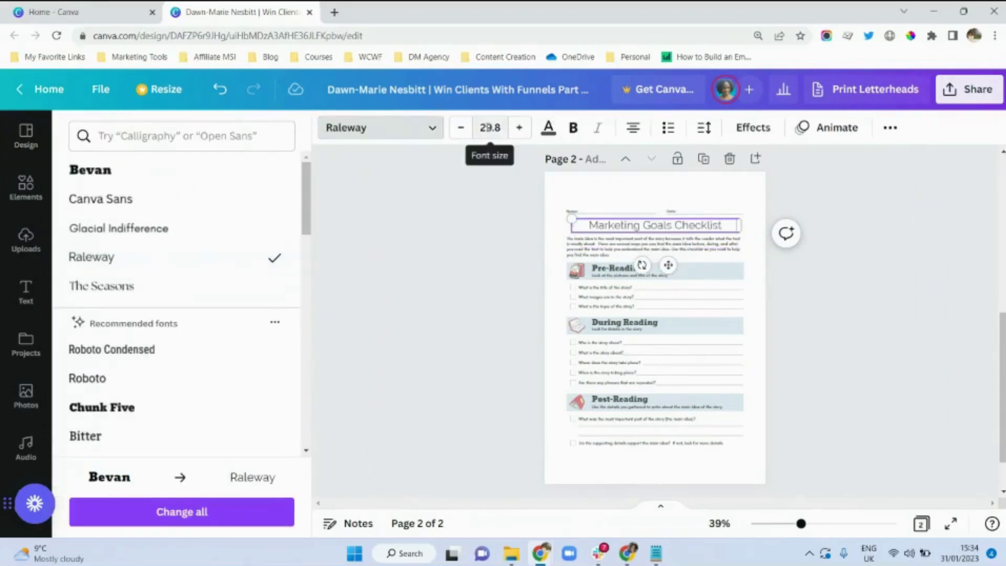
left_click(520, 127)
left_click(520, 128)
left_click(520, 128)
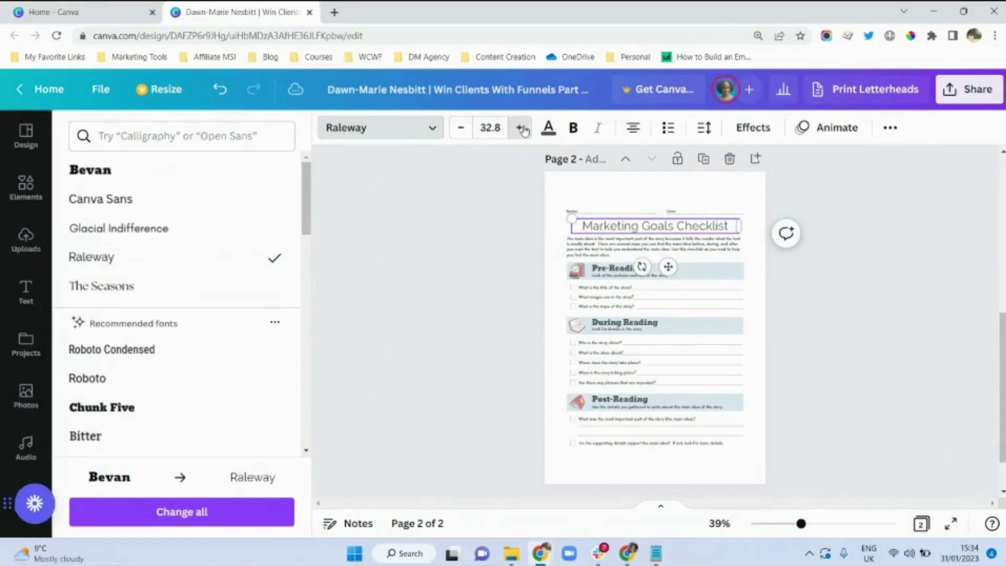
left_click(521, 128)
left_click(521, 128)
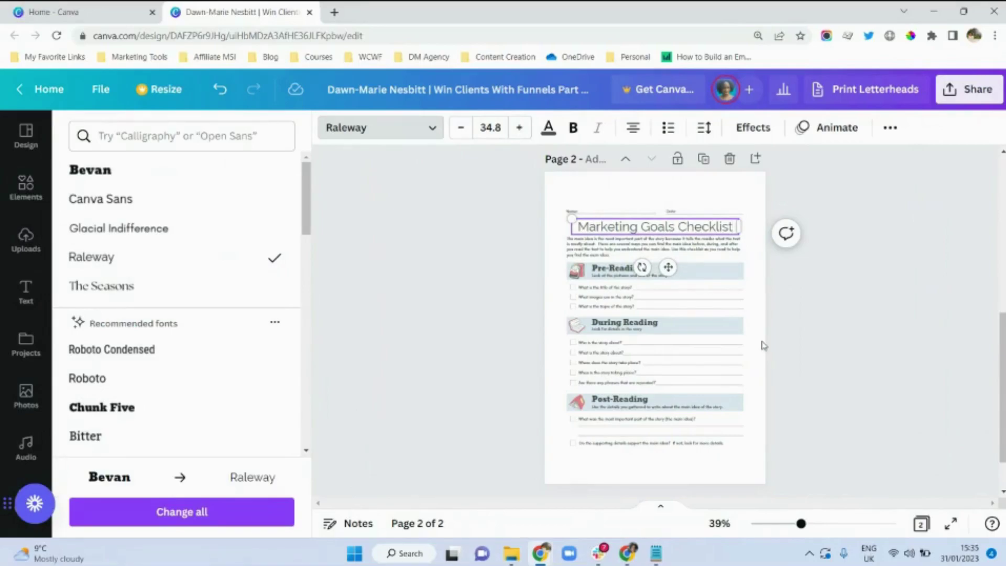
key("Escape")
left_click(831, 324)
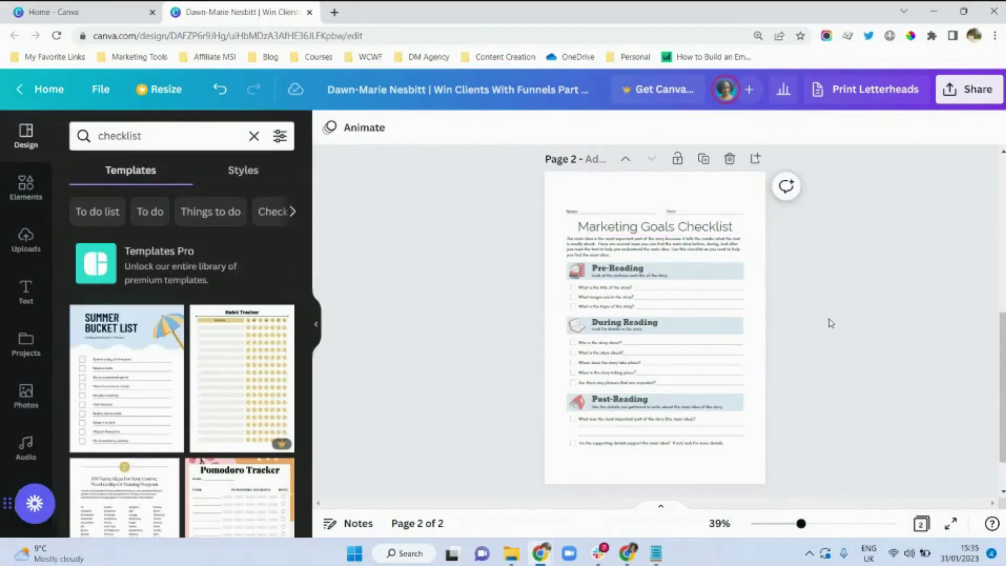
Bring the Copy My Templates logo from page 1 onto the top of page 2
left_click_drag(1001, 352, 1002, 204)
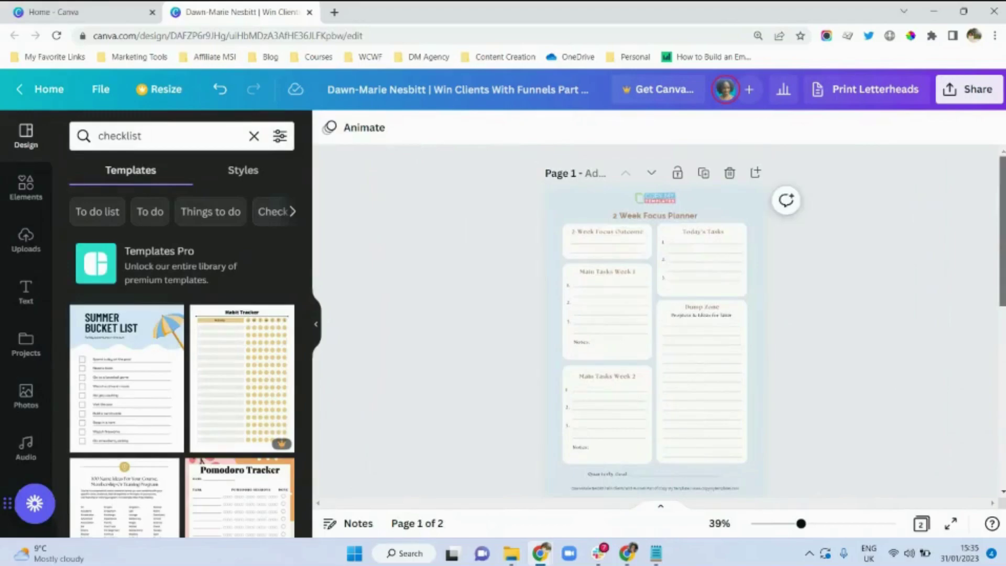
left_click(658, 202)
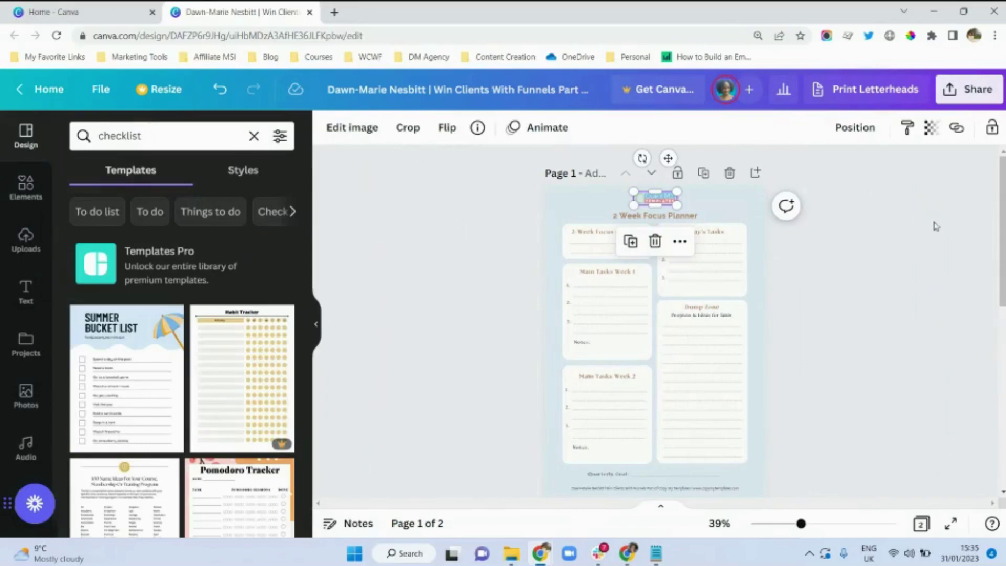
left_click(837, 309)
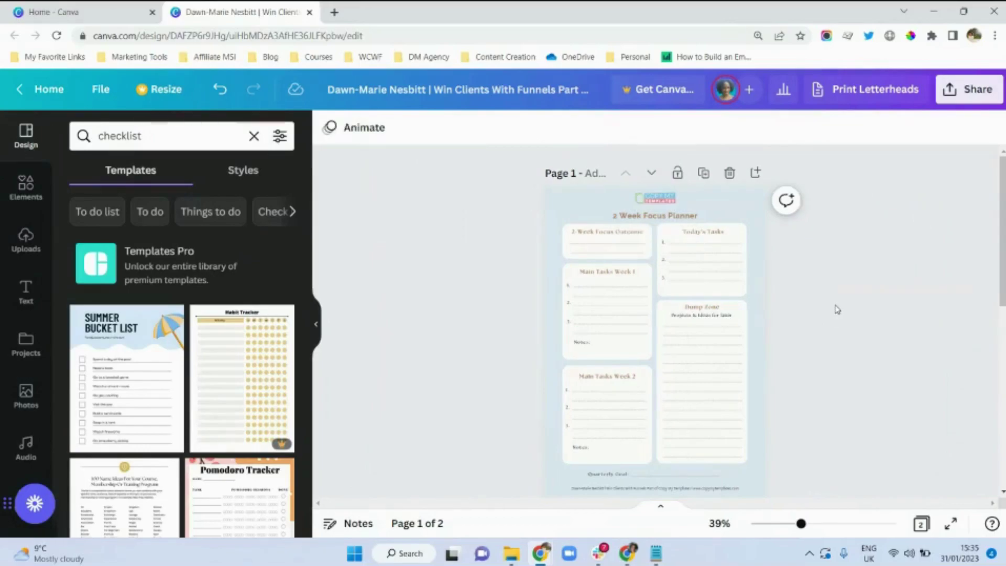
left_click(650, 201)
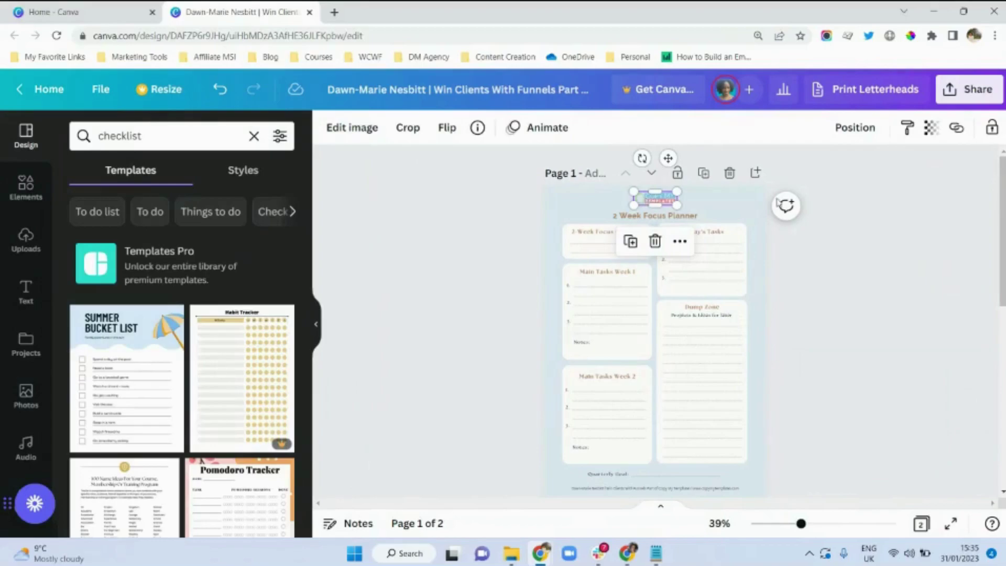
scroll(1002, 231, "down", 3)
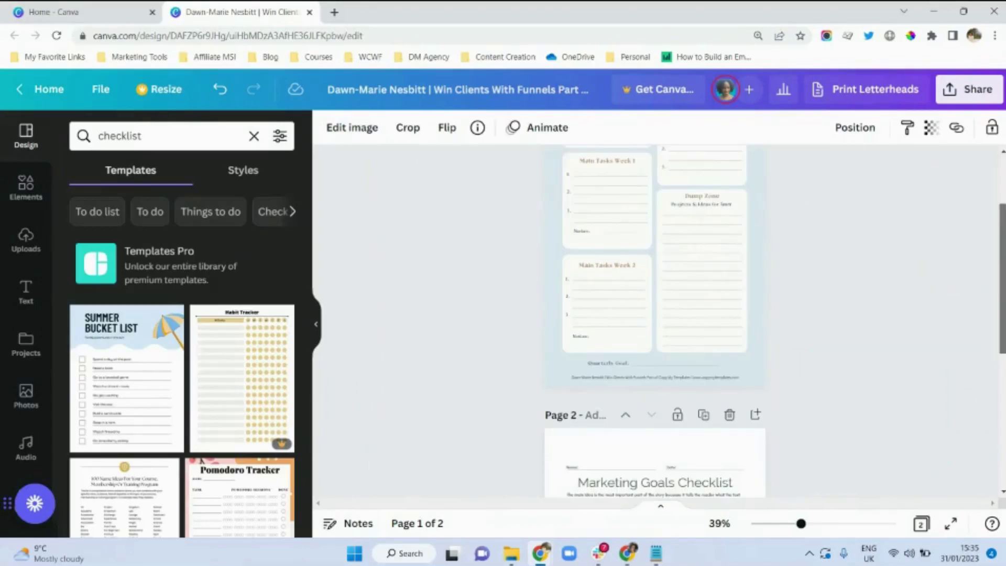
left_click_drag(1001, 279, 1000, 389)
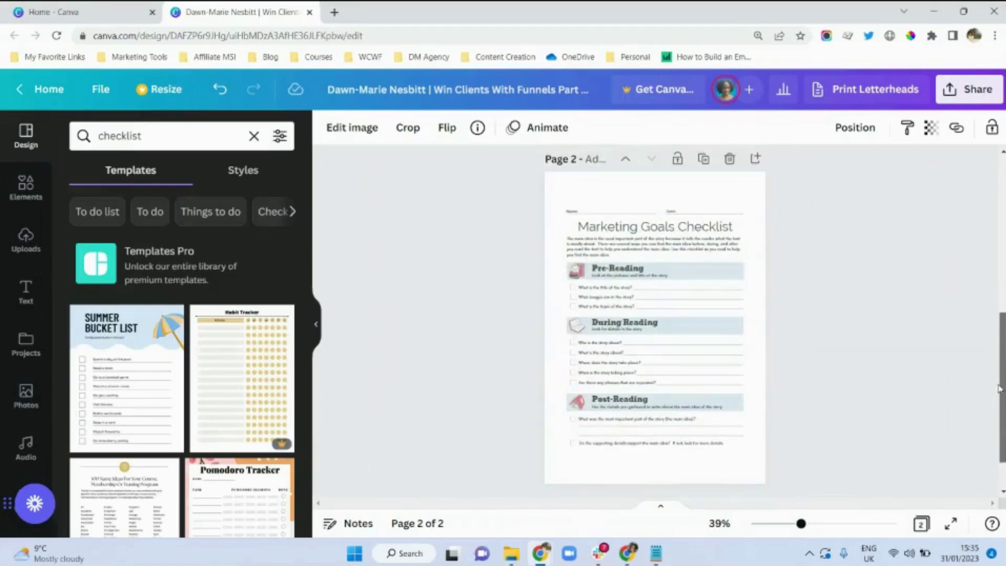
left_click(761, 473)
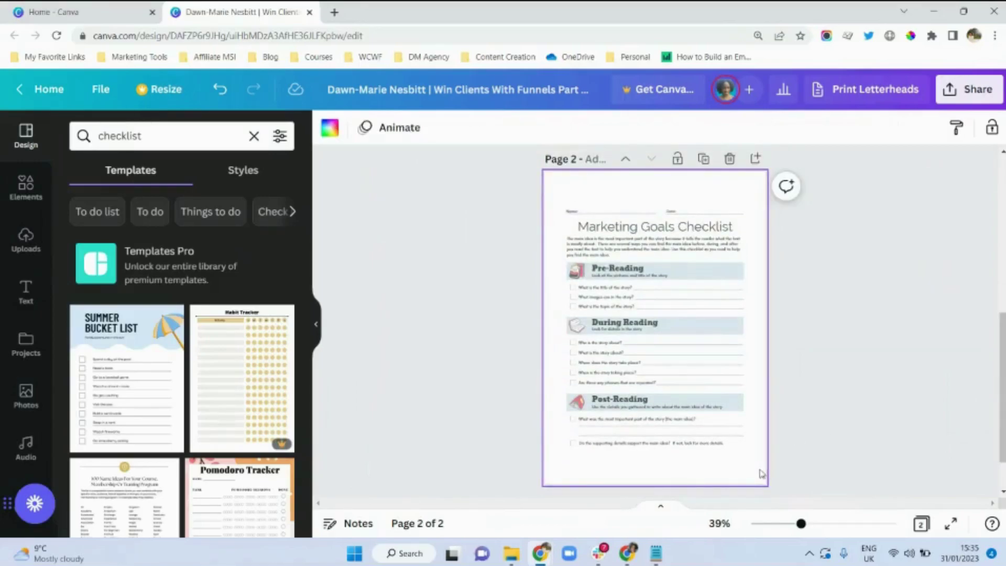
left_click(762, 473)
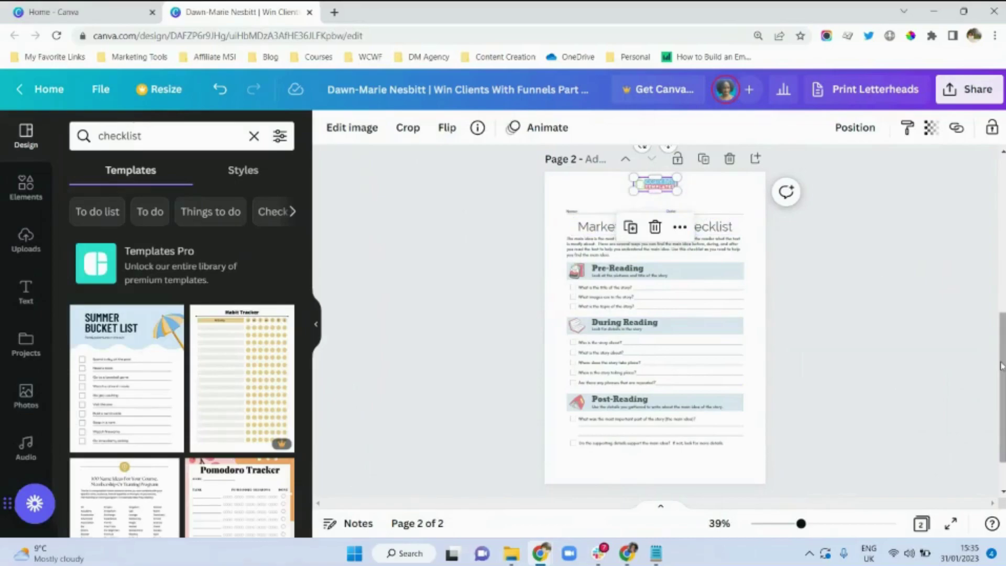
mouse_move(1001, 365)
left_mouse_down()
mouse_move(998, 217)
mouse_move(993, 352)
left_mouse_up()
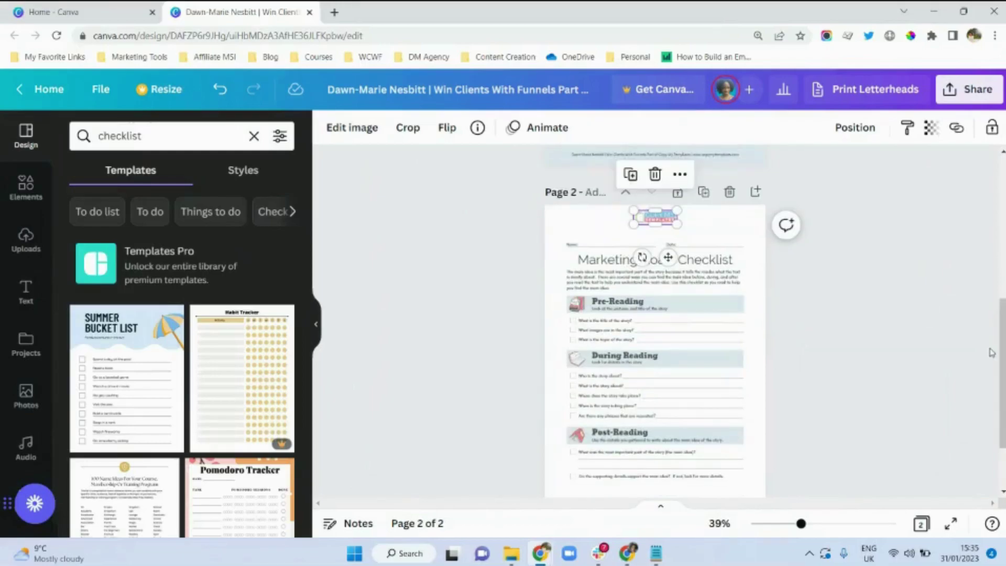
Add page 1's small footer credit line along page 2's bottom edge
double_click(728, 156)
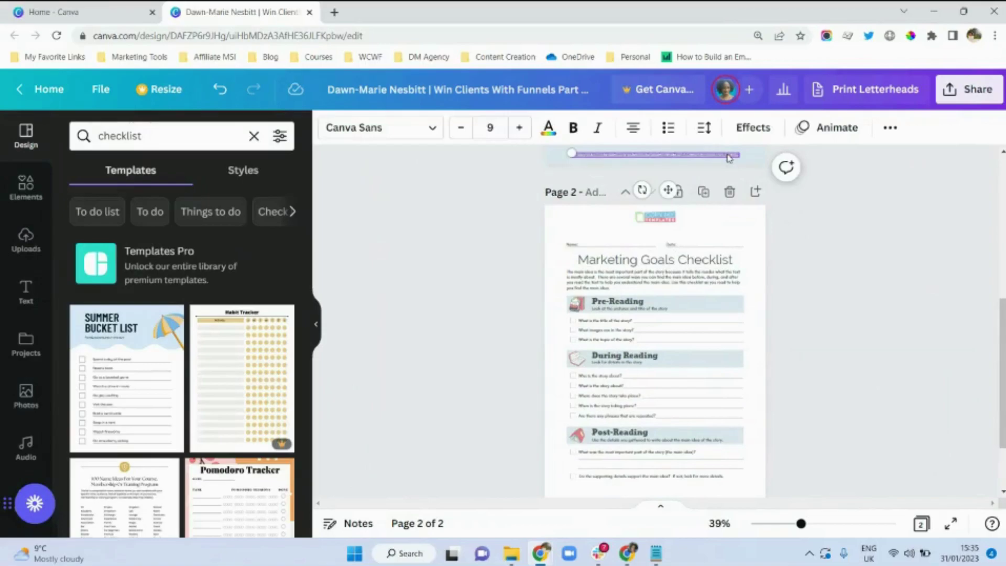
left_click_drag(1003, 358, 1003, 379)
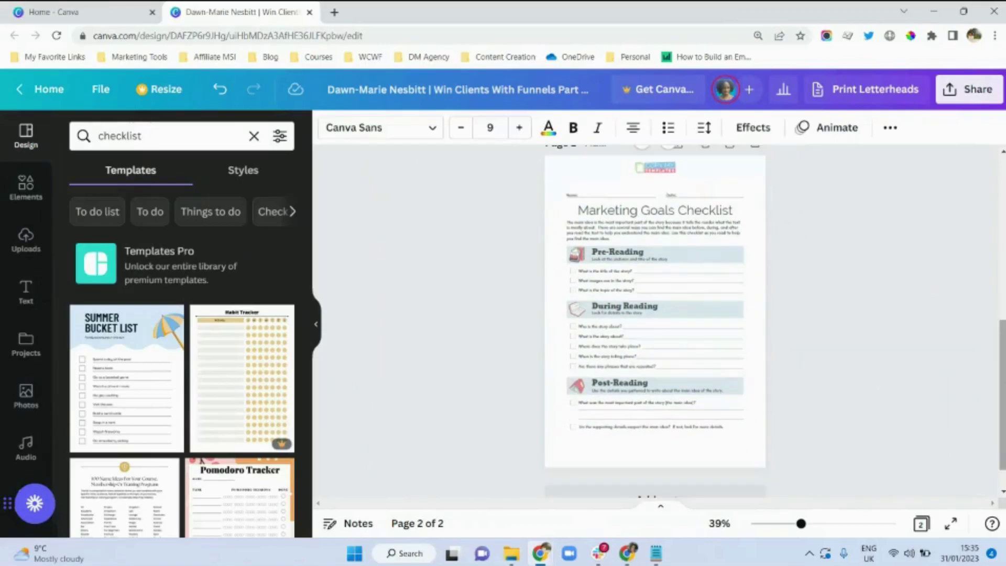
left_click(753, 457)
left_click(739, 457)
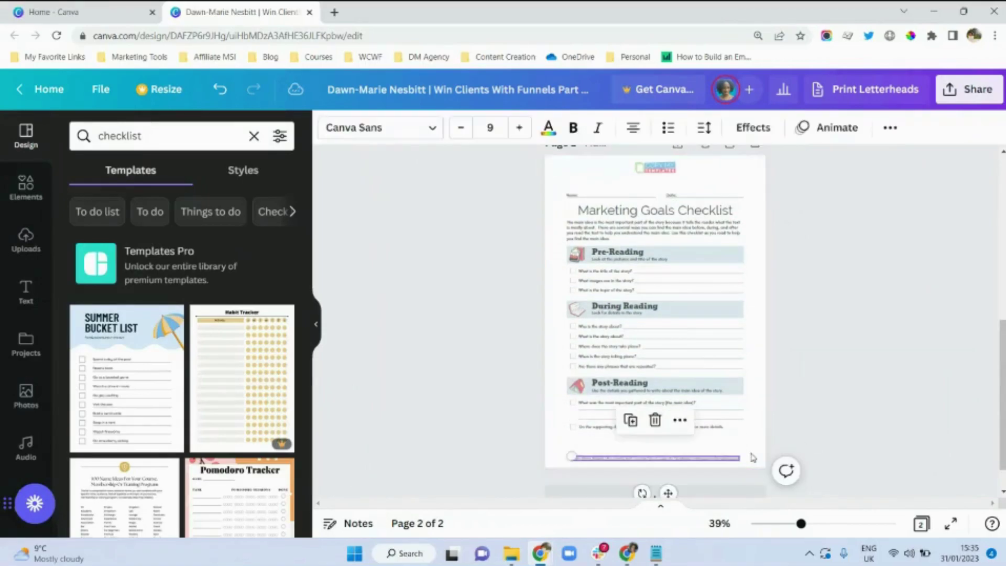
left_click(854, 417)
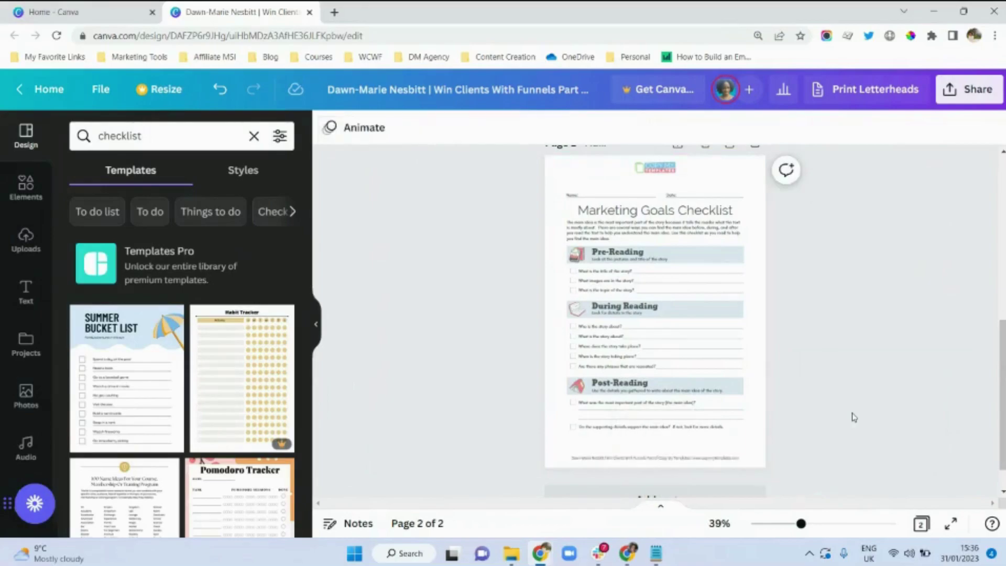
scroll(309, 203, "down", 1)
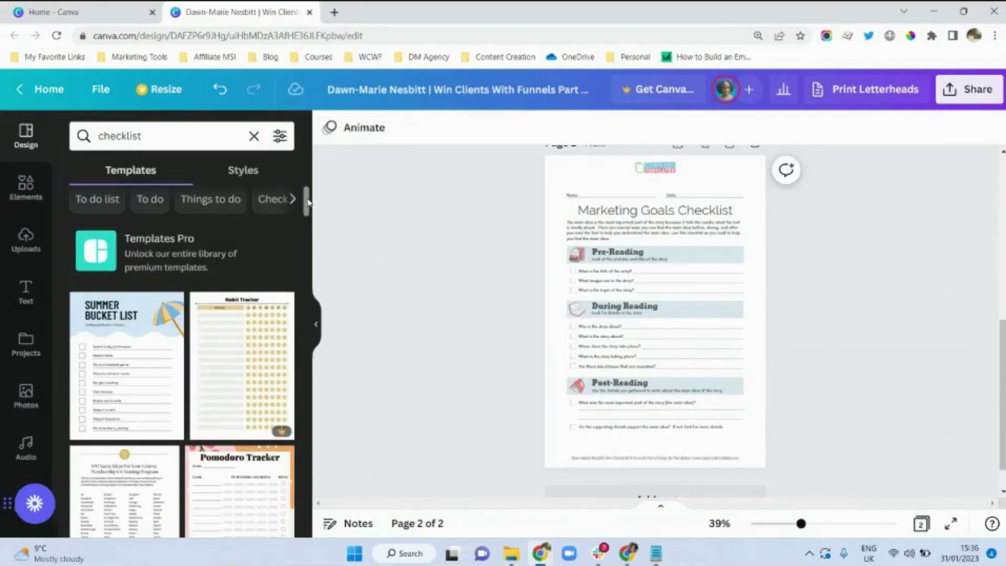
left_click_drag(308, 203, 309, 173)
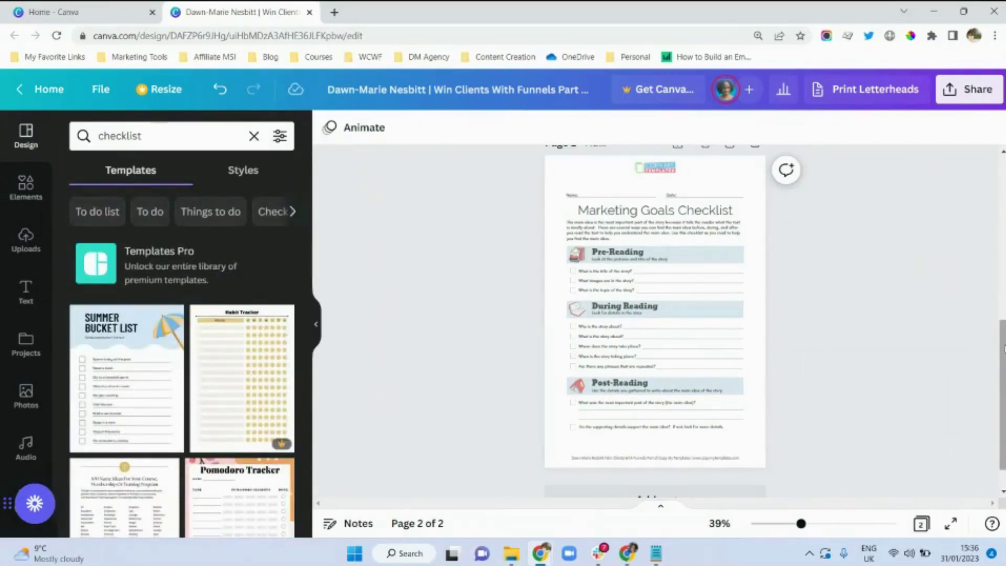
left_click_drag(1003, 349, 1002, 366)
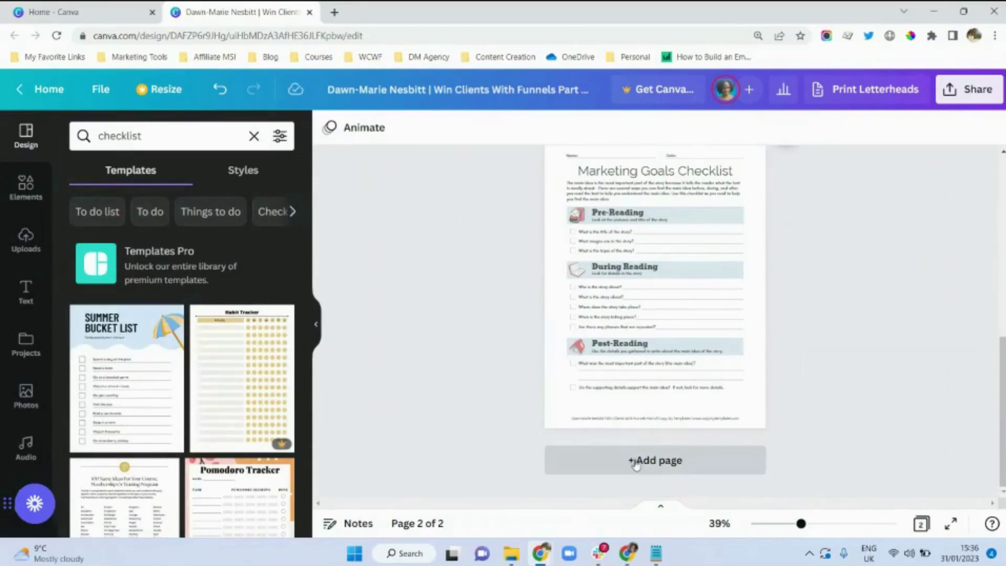
Add a blank page 3 and paste page 2's logo at its top
left_click(659, 461)
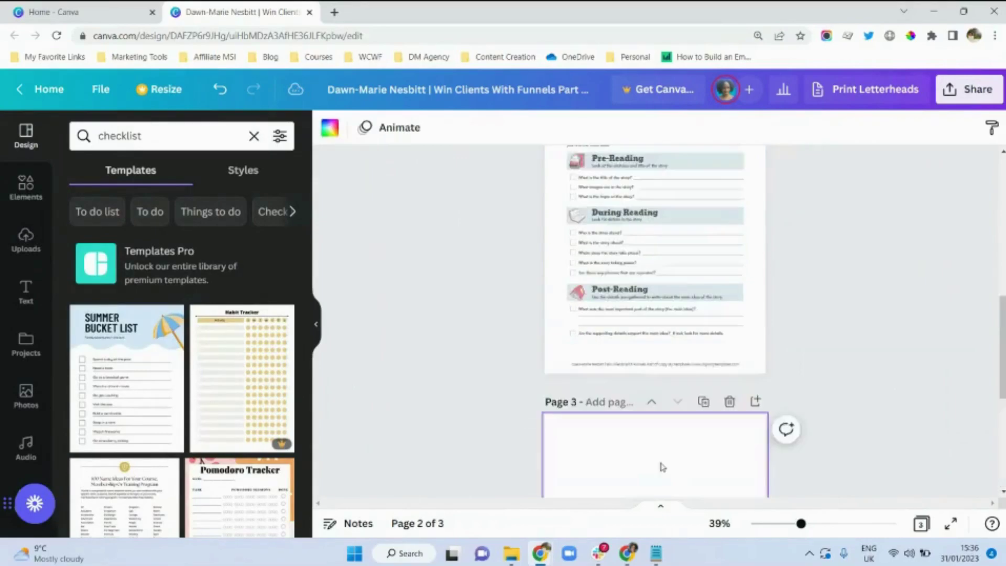
left_click_drag(1002, 419, 1003, 278)
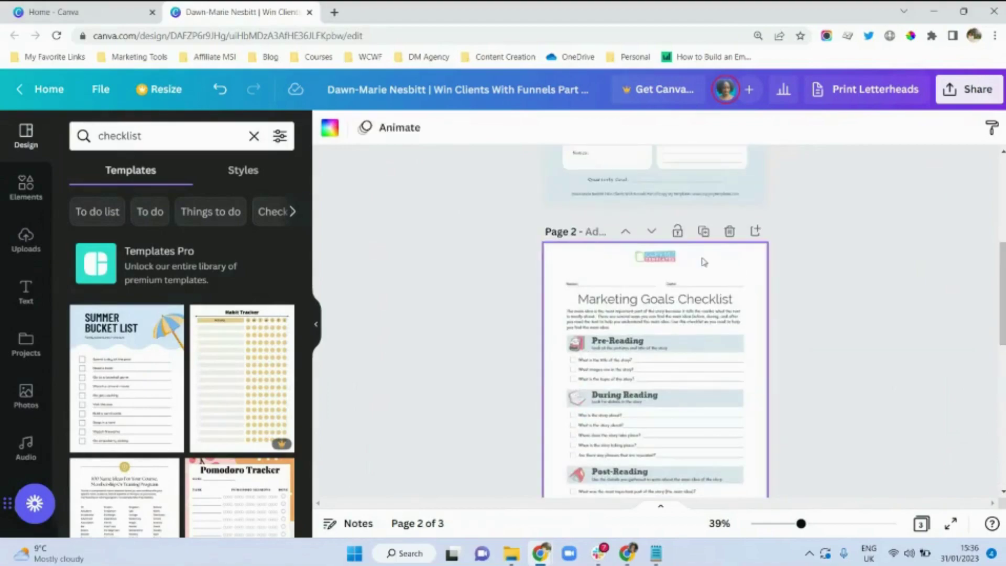
left_click(672, 260)
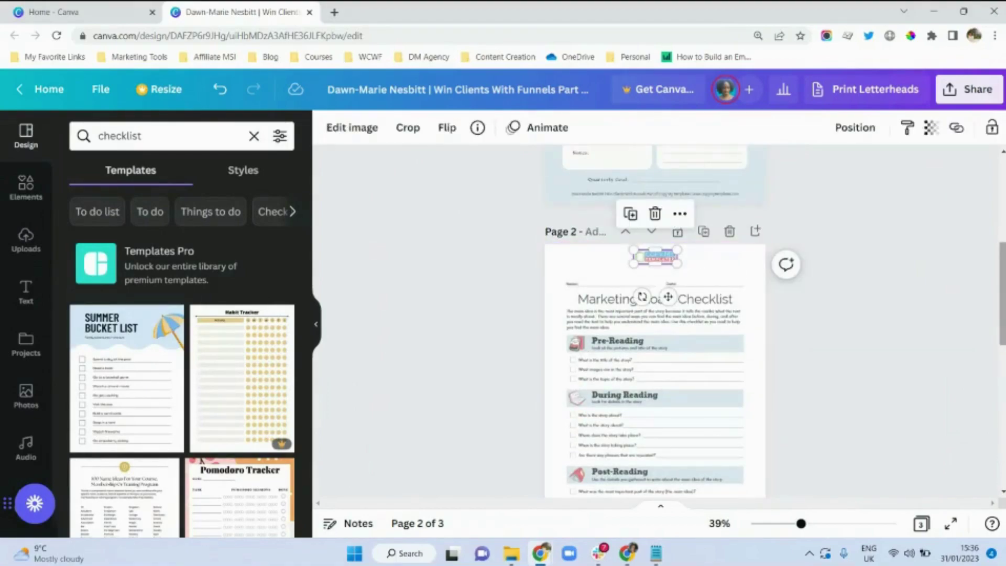
left_click_drag(1001, 338, 1002, 440)
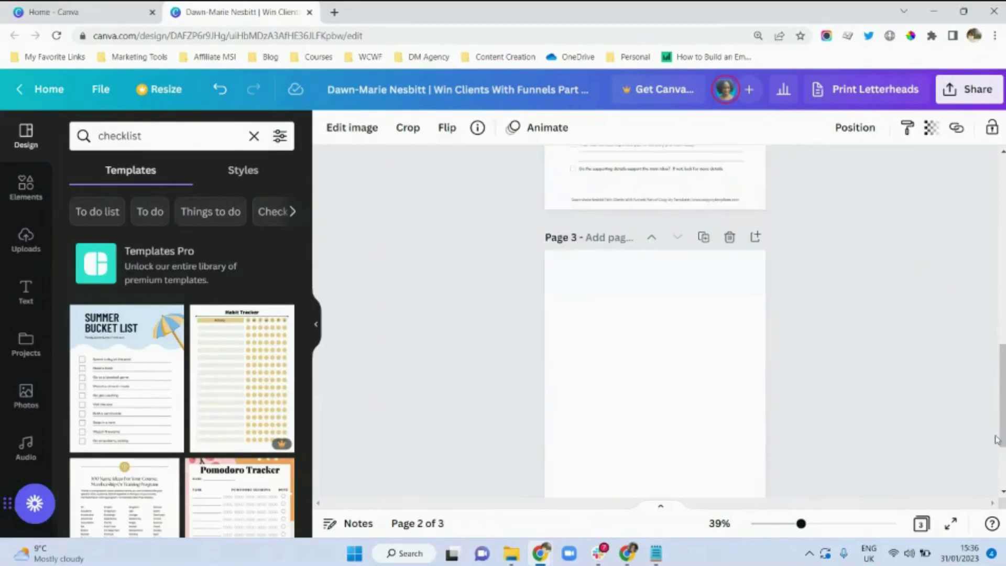
left_click(683, 386)
key("ctrl+v")
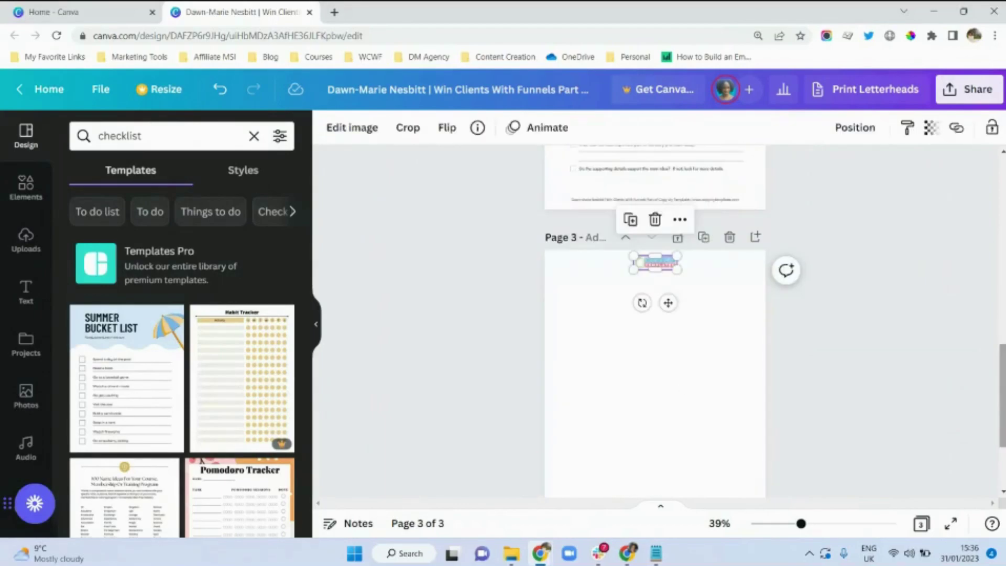
Paste page 2's footer credit line onto page 3
left_click(725, 201)
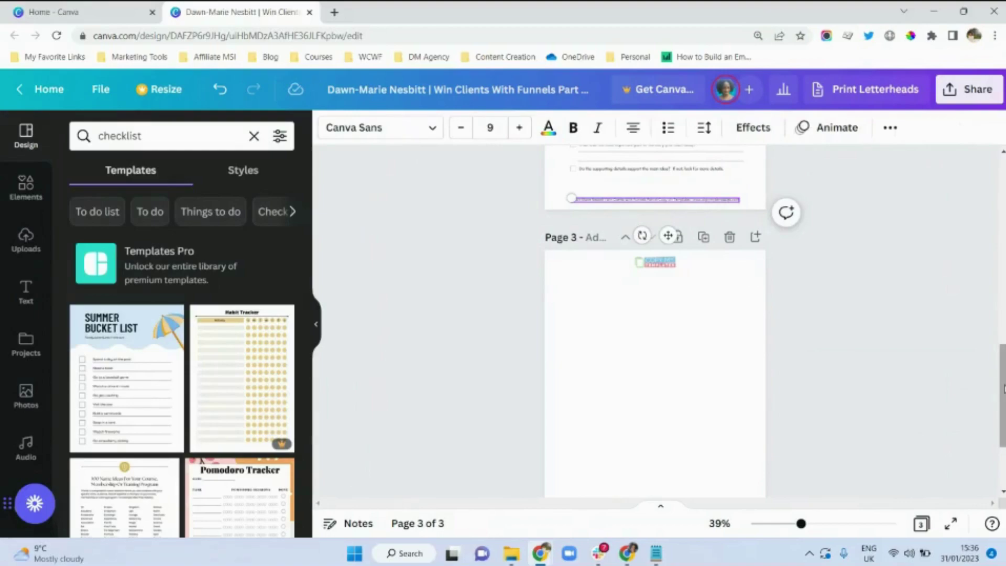
scroll(1003, 388, "down", 2)
left_click(711, 399)
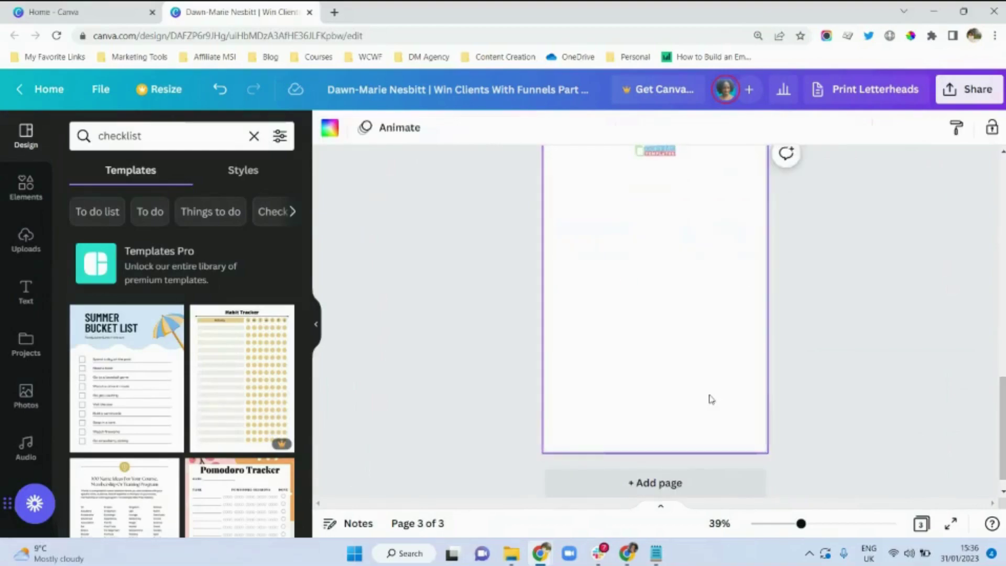
key("ctrl+v")
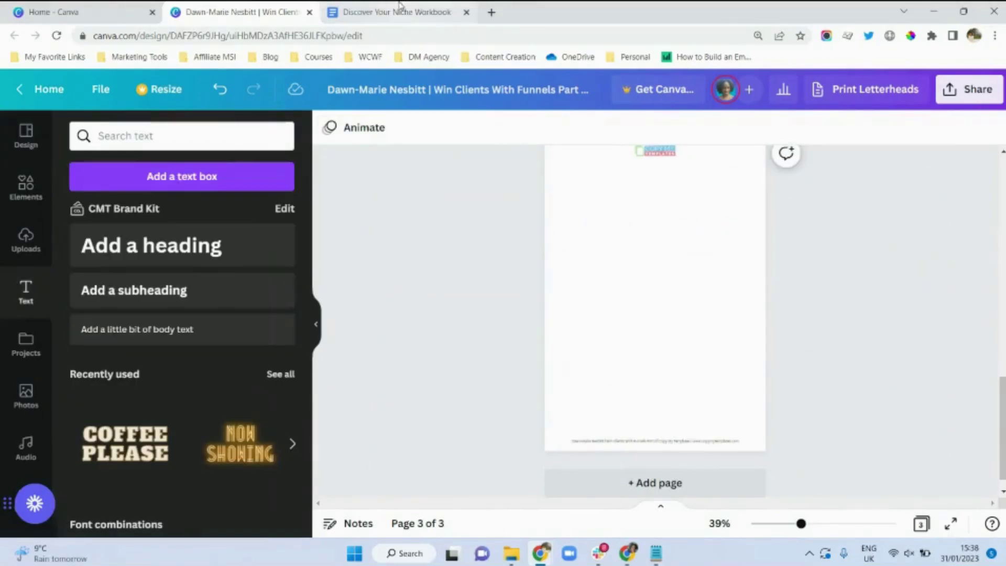
left_click(400, 7)
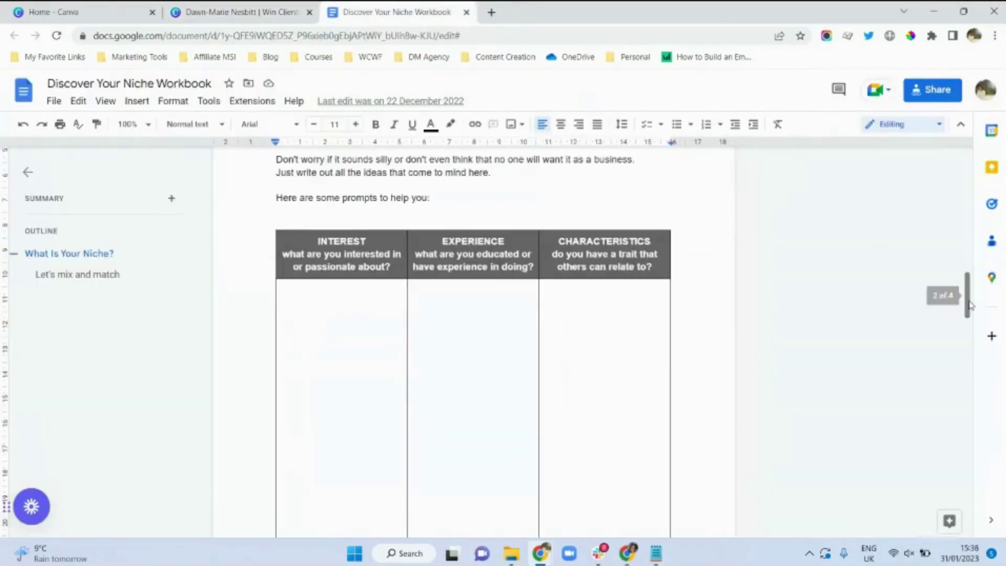
mouse_move(968, 295)
left_mouse_down()
mouse_move(969, 262)
mouse_move(972, 283)
left_mouse_up()
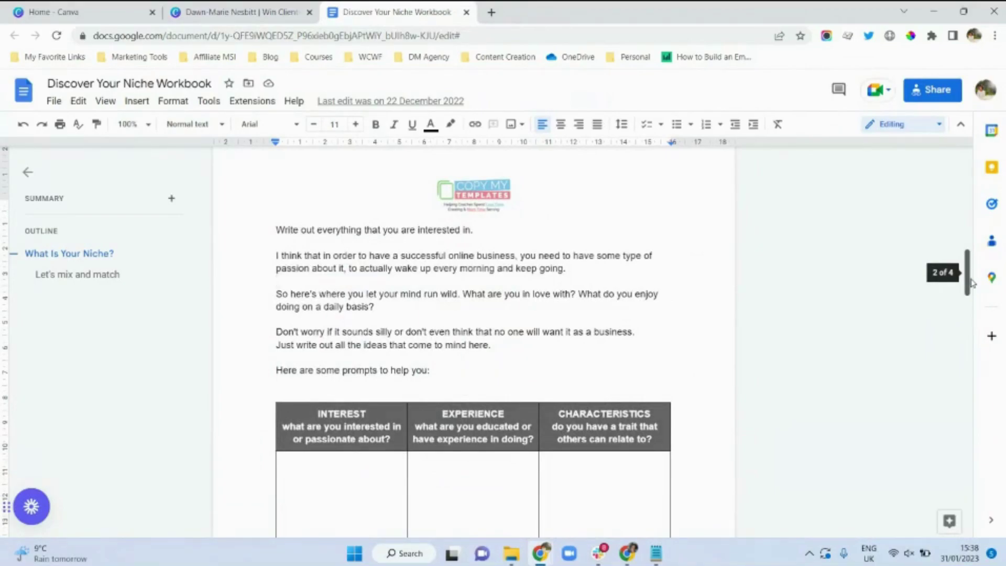
mouse_move(971, 283)
left_mouse_down()
mouse_move(972, 305)
mouse_move(972, 292)
left_mouse_up()
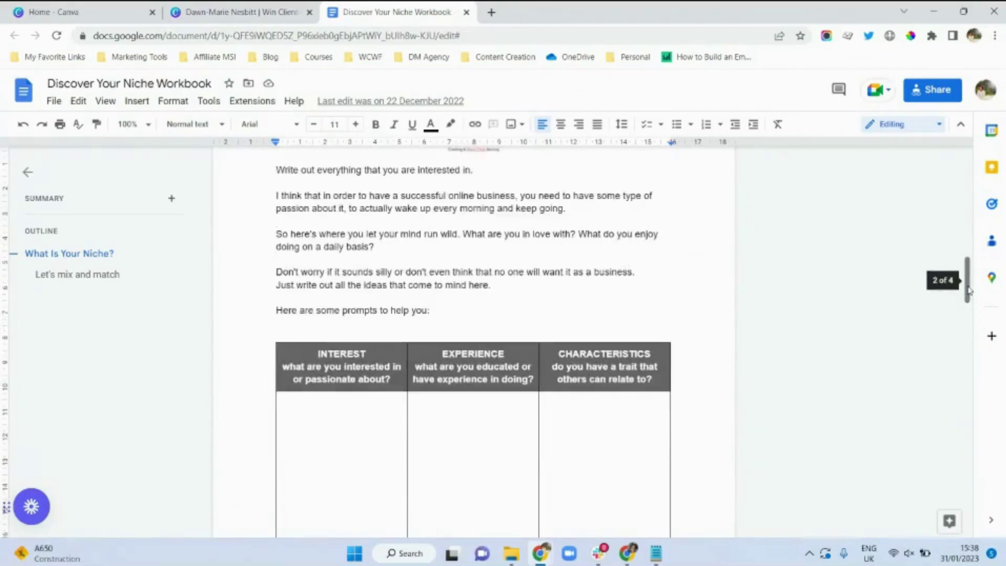
left_click(236, 7)
left_click(400, 10)
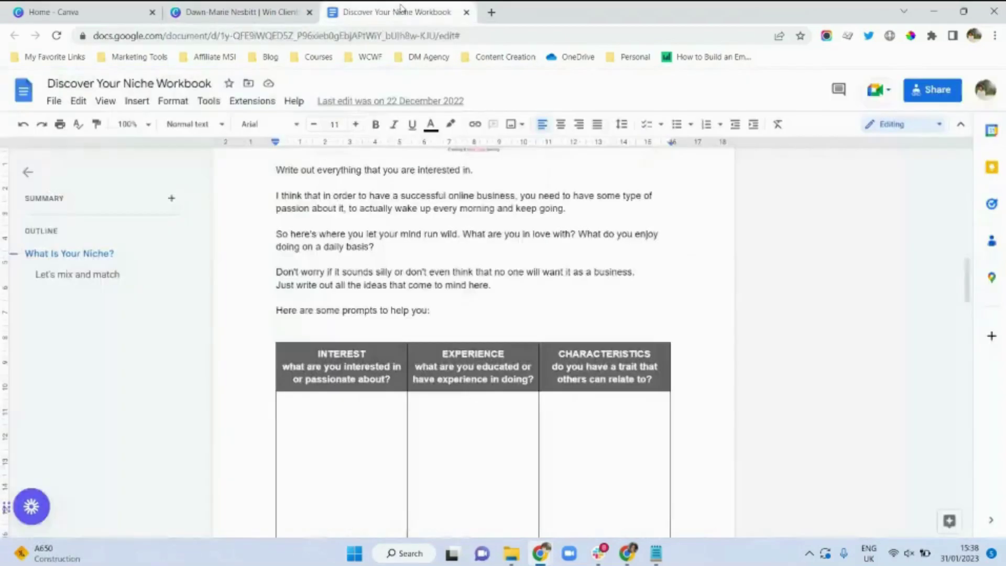
left_click(239, 12)
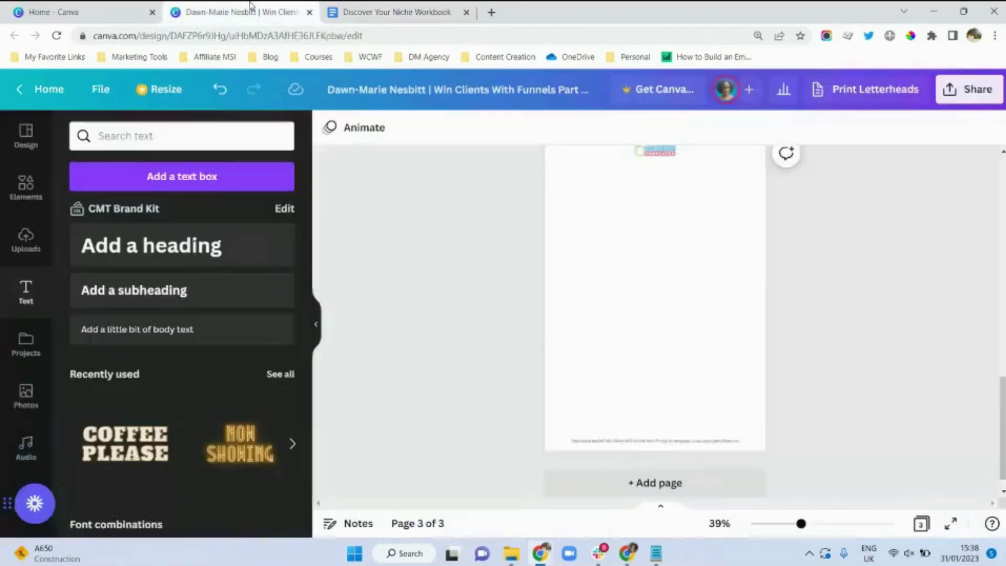
Add a 12 pt text box spanning page 3's top, then select the Doc's intro paragraphs
left_click(181, 331)
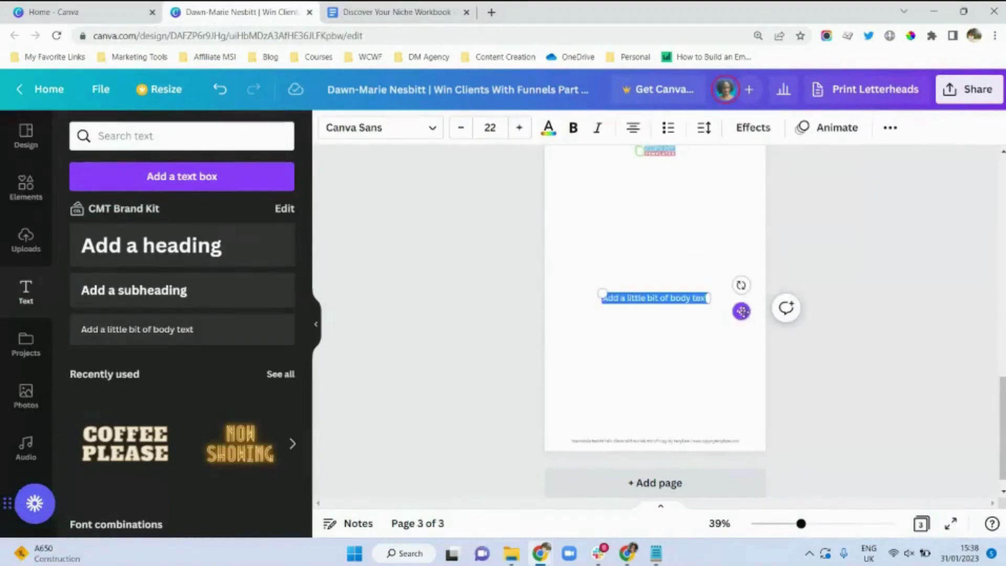
left_click_drag(741, 310, 704, 189)
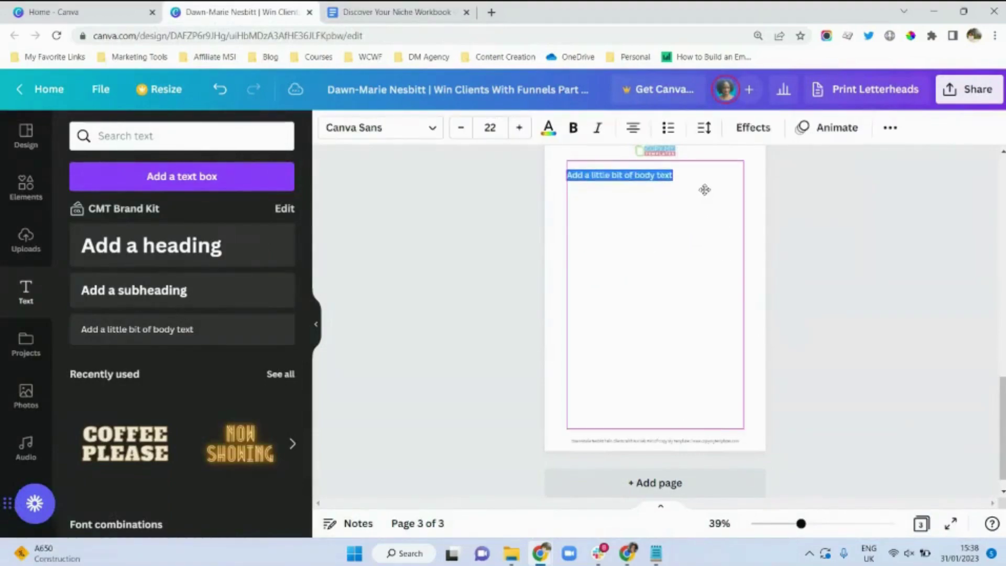
left_click(490, 128)
type("12")
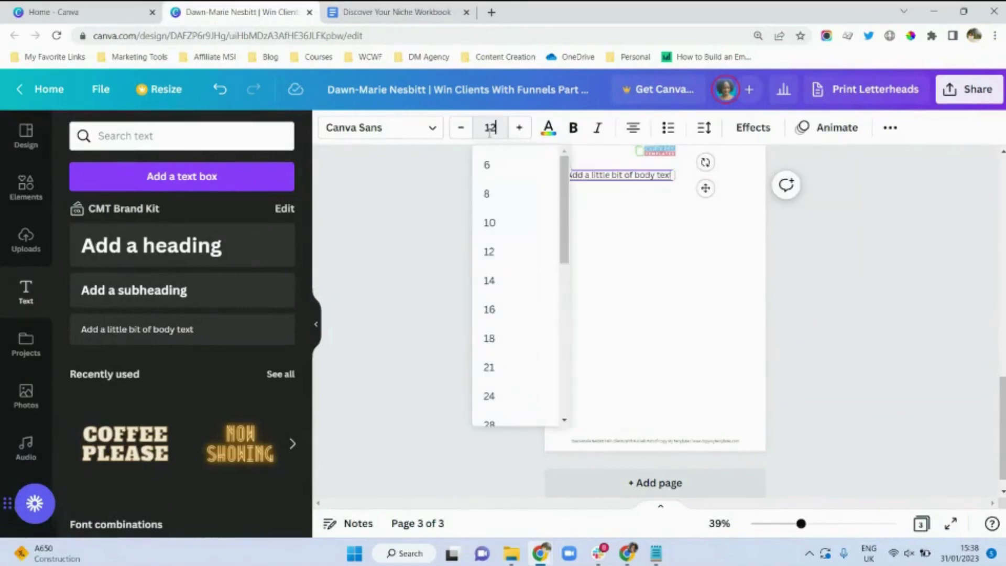
key("Return")
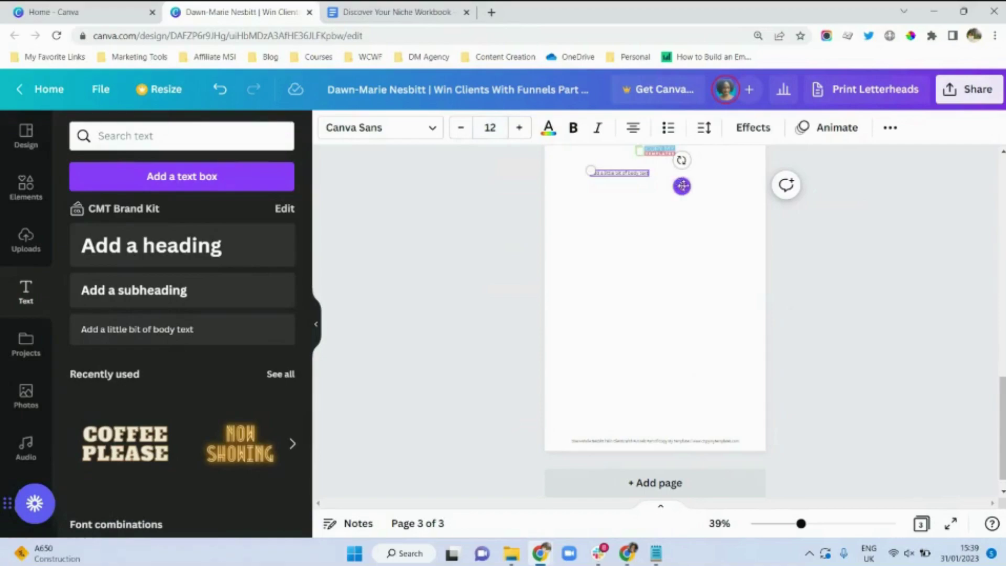
left_click_drag(682, 185, 659, 185)
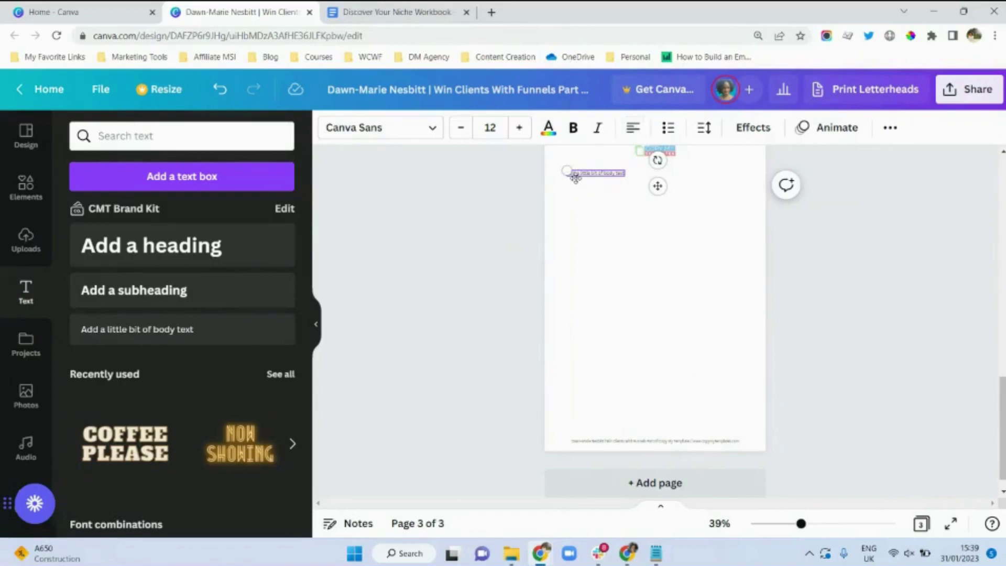
left_click_drag(576, 177, 744, 171)
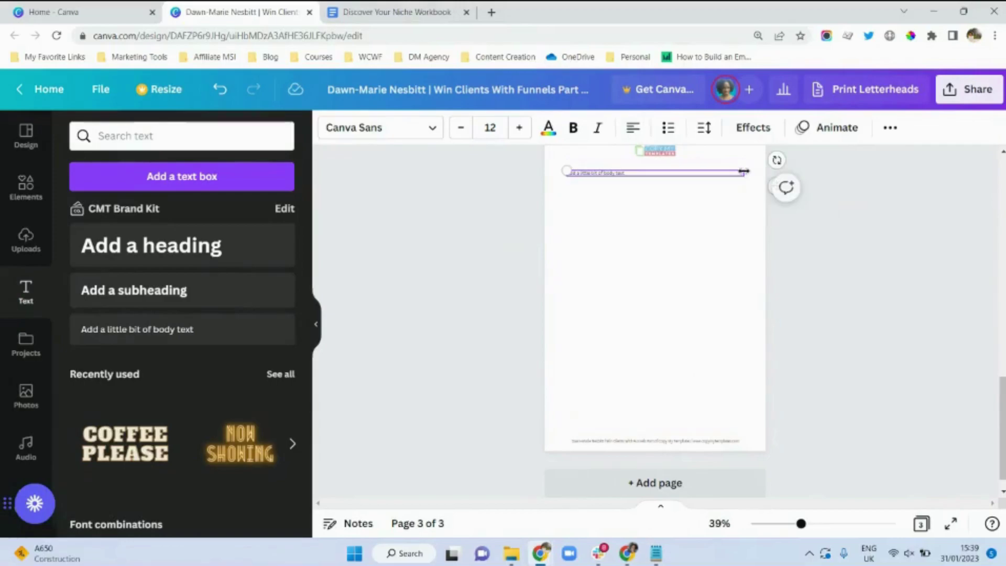
left_click(418, 8)
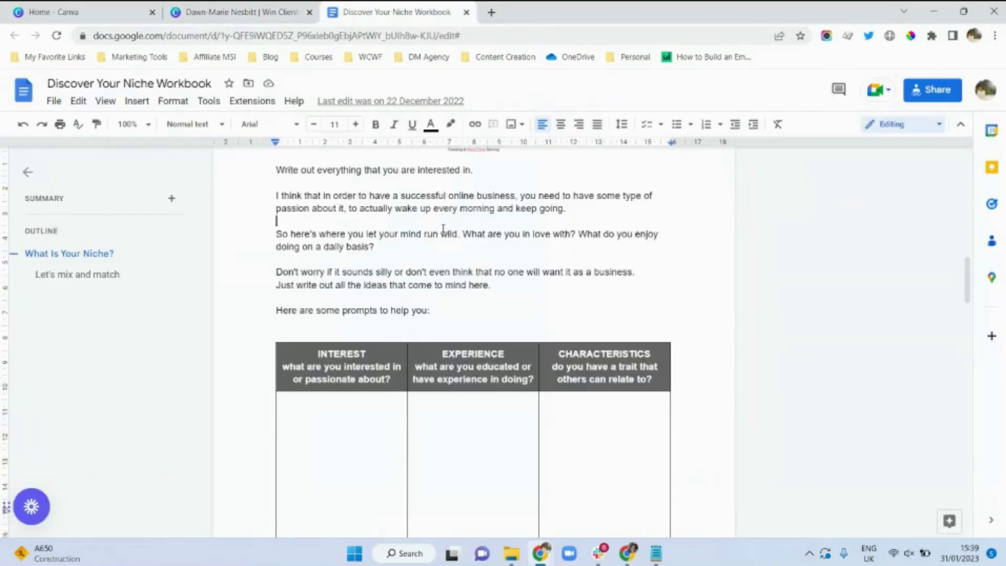
left_click_drag(433, 313, 278, 171)
key("ctrl+c")
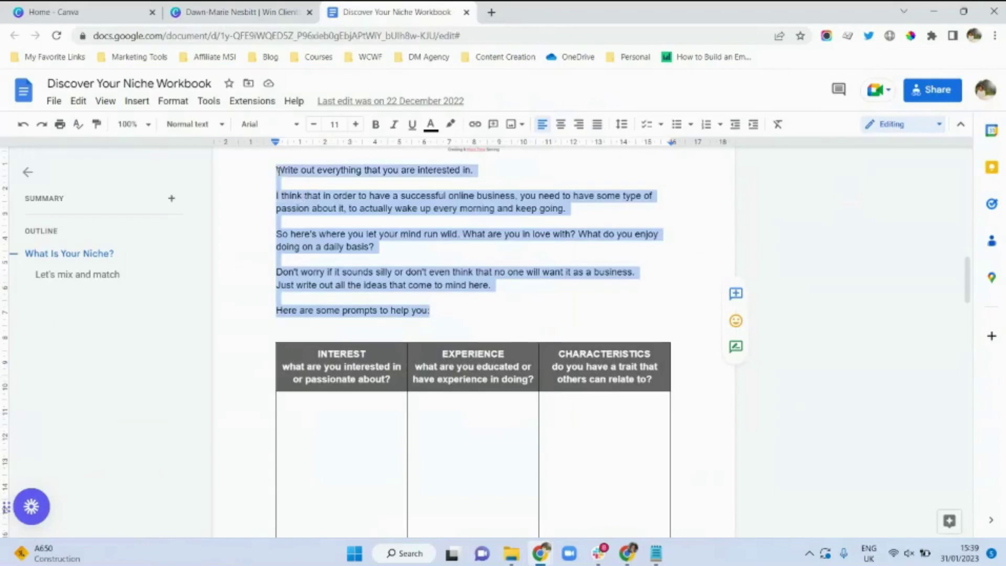
Replace page 3's placeholder text with the pasted Google Doc intro paragraphs
left_click(233, 9)
key("ctrl+a")
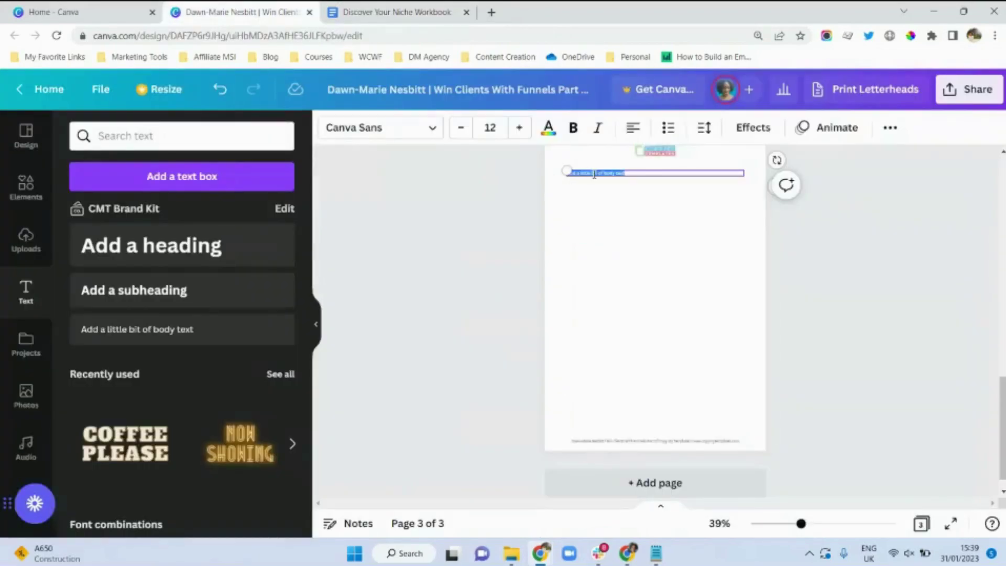
key("ctrl+v")
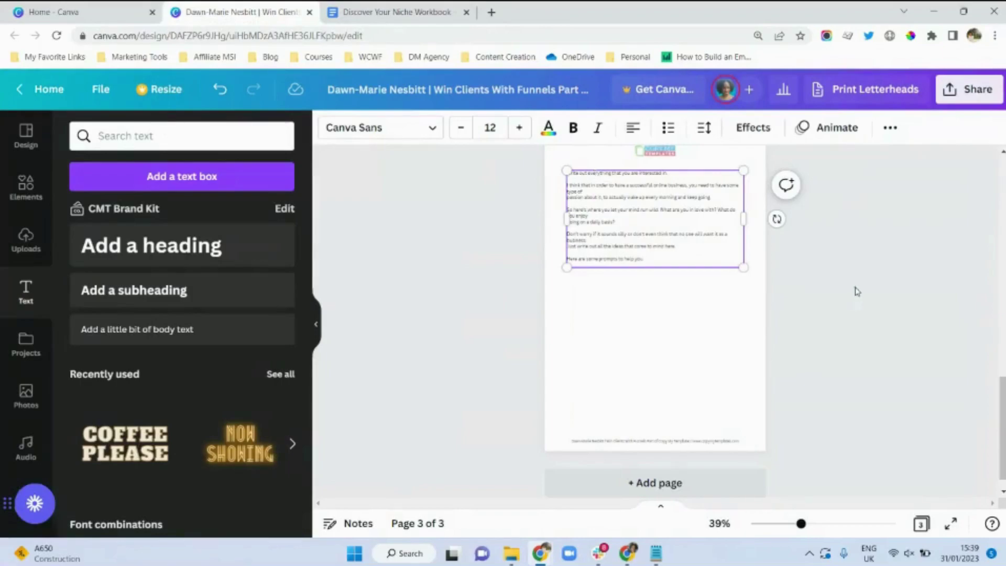
left_click(857, 291)
left_click(349, 12)
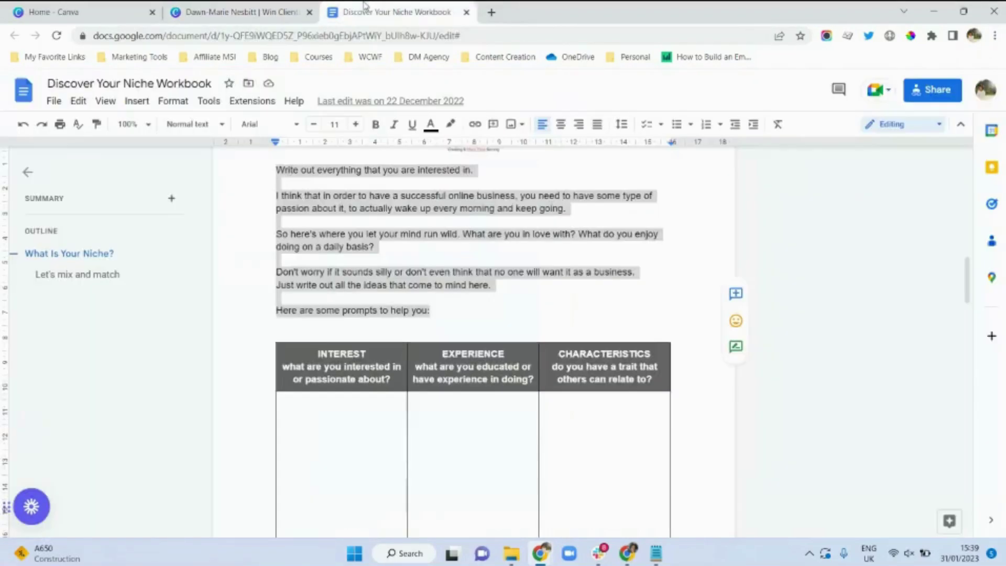
left_click(225, 6)
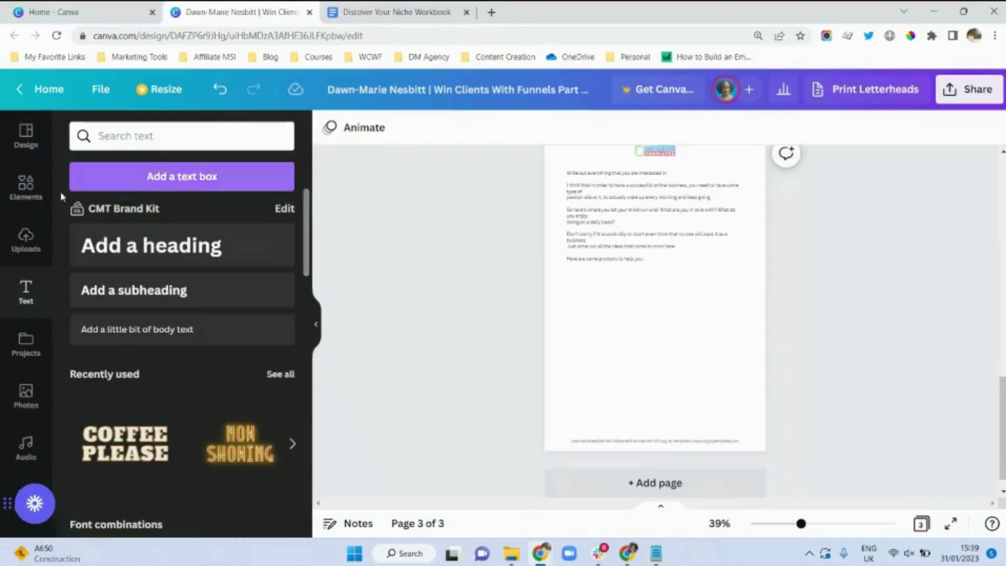
left_click(26, 186)
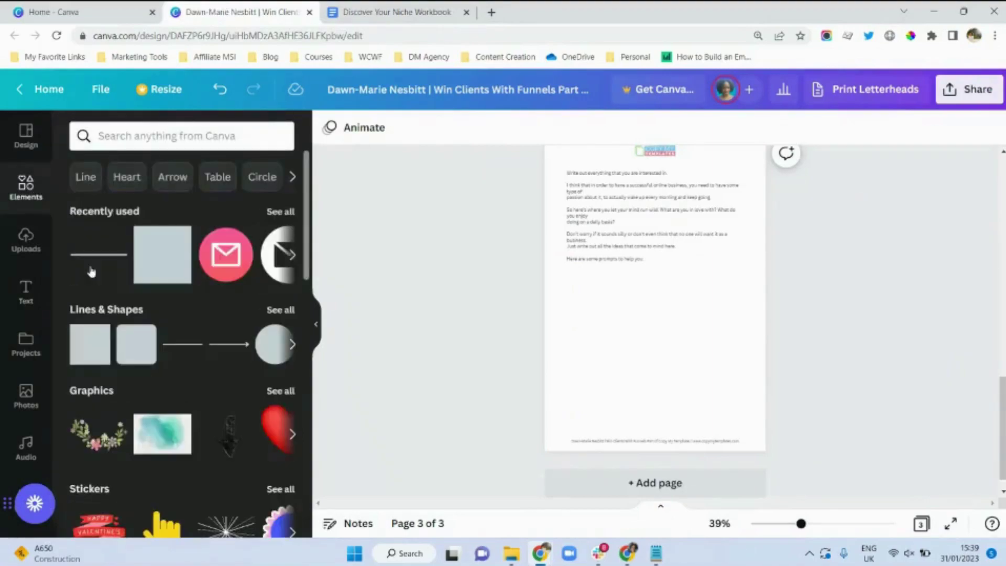
Add a square below the prompt text, stretch it into a large rectangle, fill it light grey-blue
left_click(161, 271)
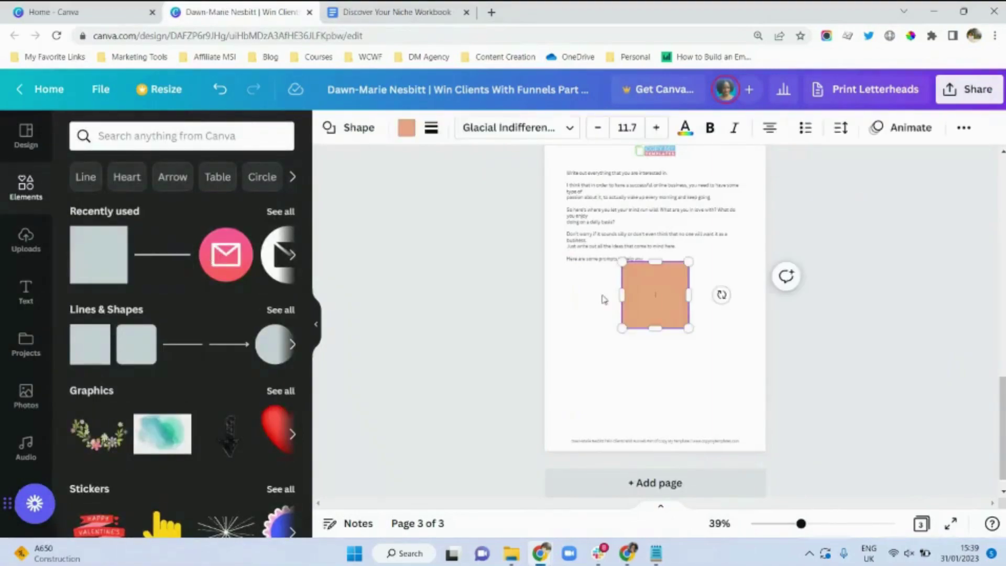
left_click_drag(670, 283, 613, 294)
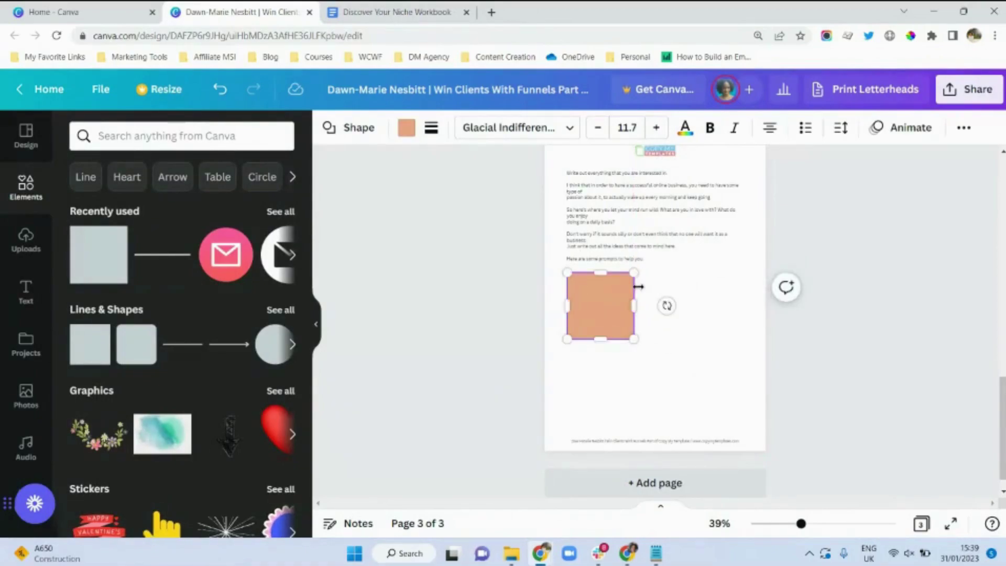
left_click_drag(634, 287, 737, 291)
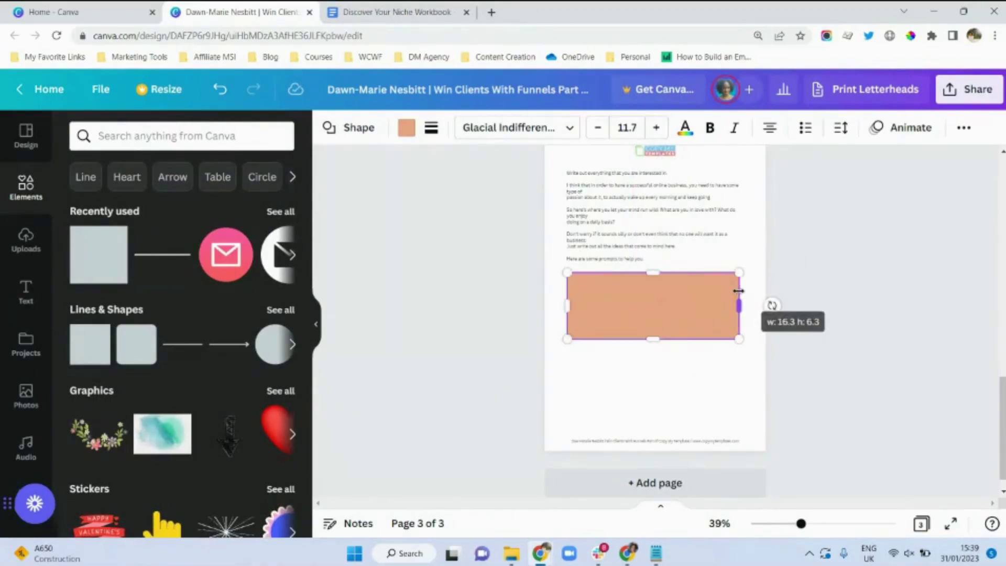
left_click_drag(661, 339, 665, 427)
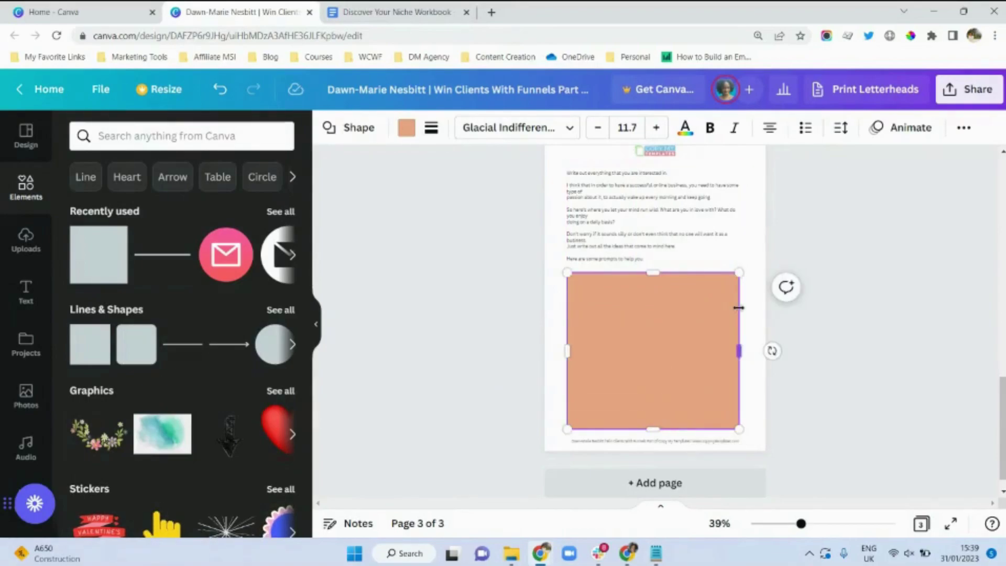
left_click_drag(738, 307, 743, 308)
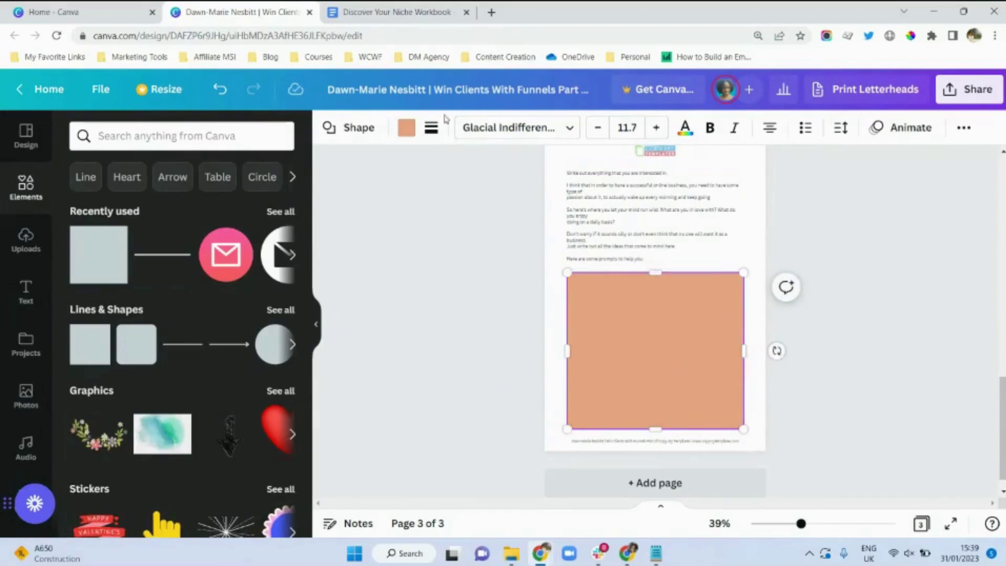
left_click(406, 127)
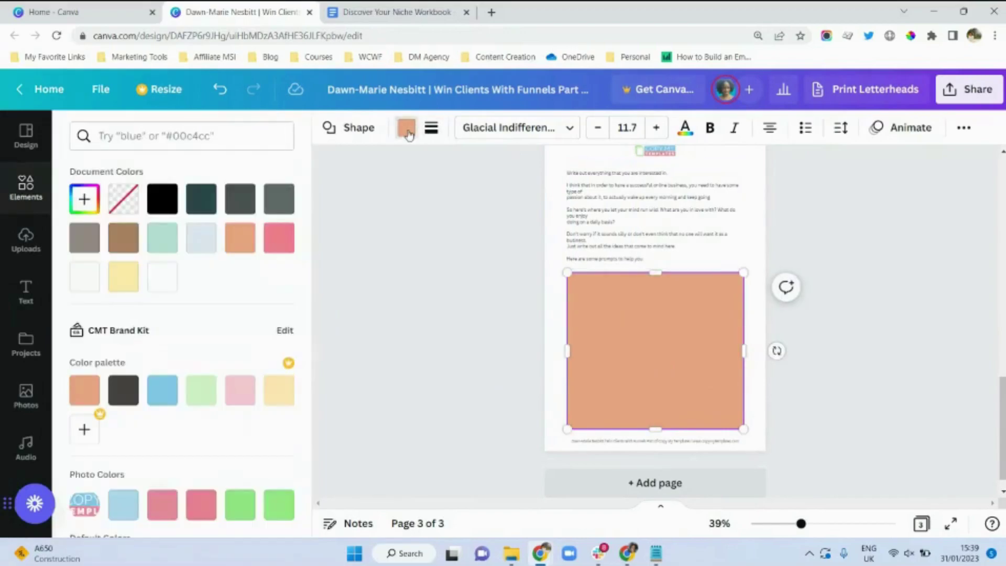
left_click(199, 244)
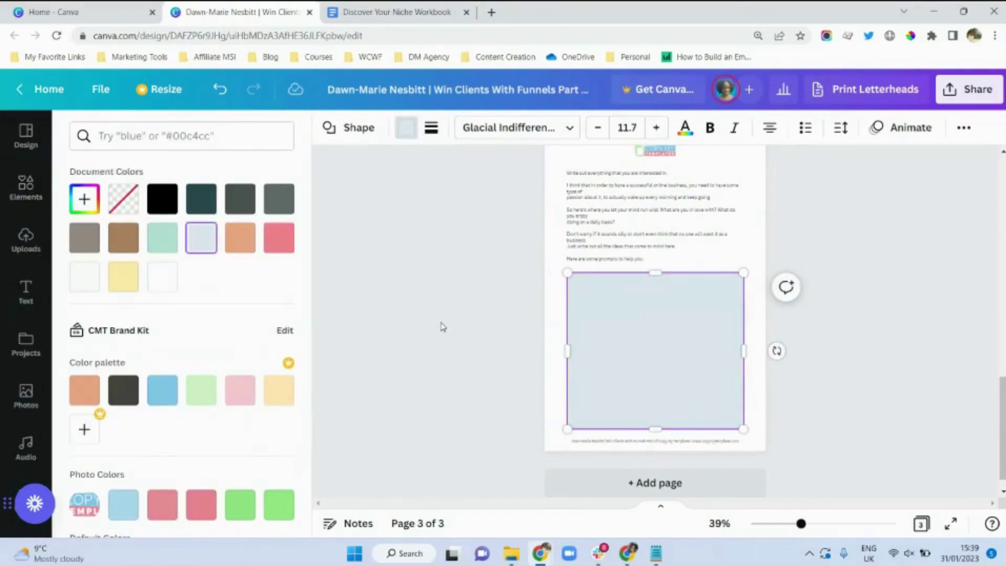
left_click(573, 312)
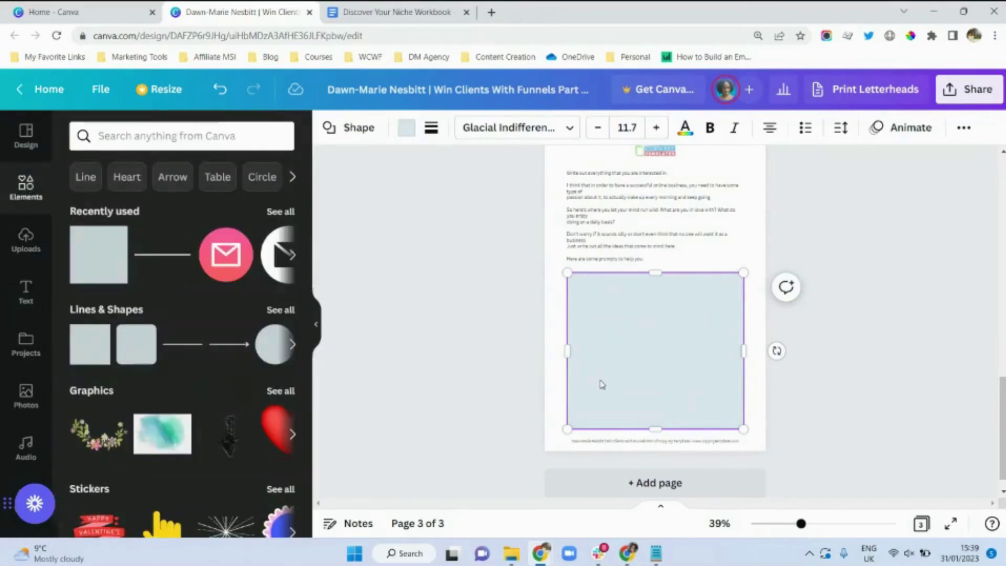
Add a vertical line, duplicate it to the right, and extend the copy to the box bottom
left_click(158, 255)
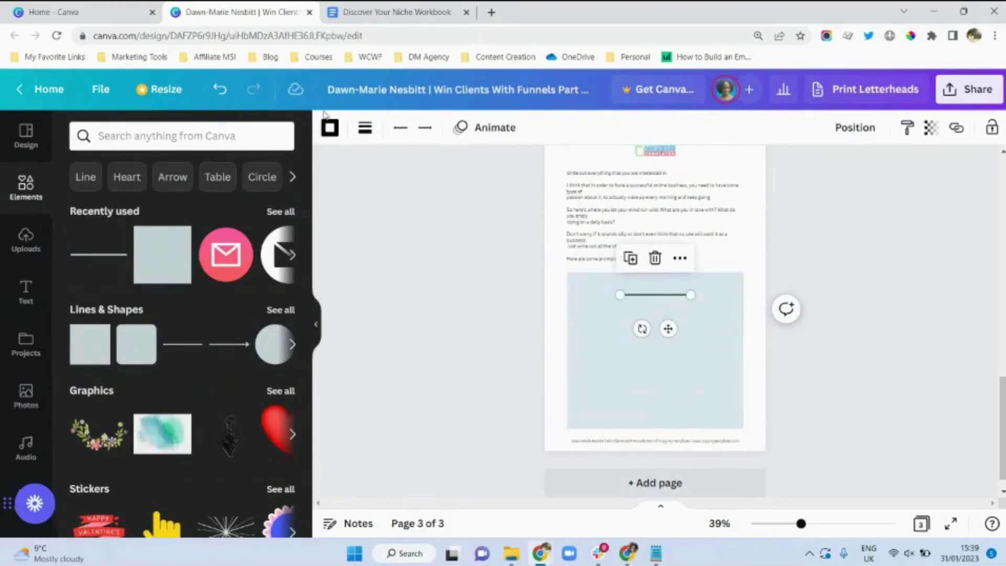
left_click(330, 127)
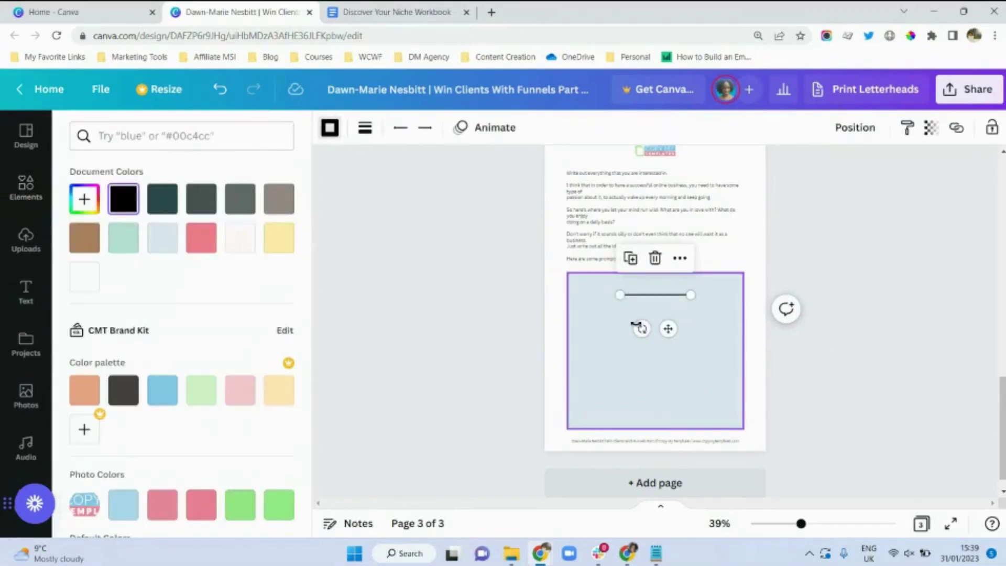
left_click_drag(642, 329, 663, 287)
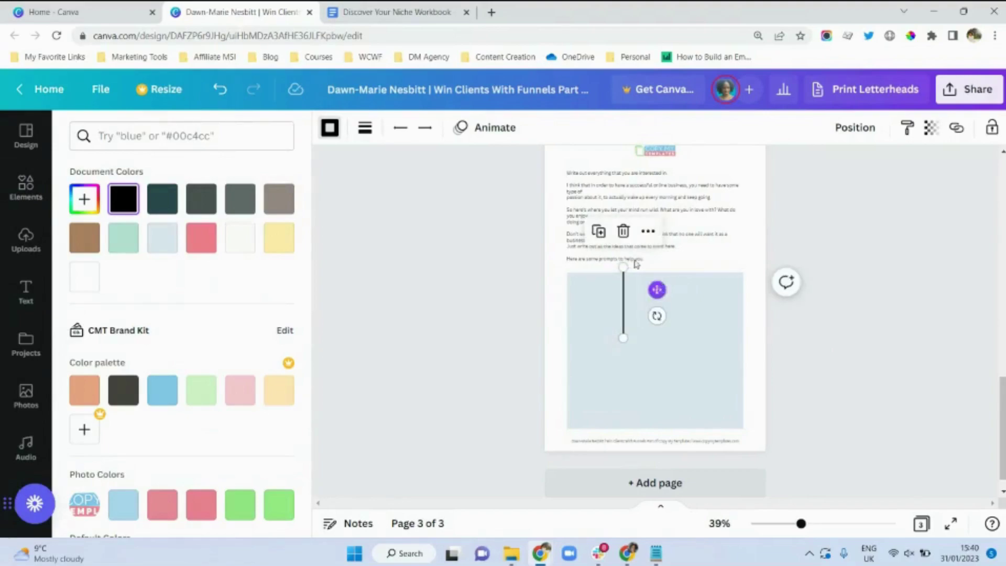
left_click(598, 232)
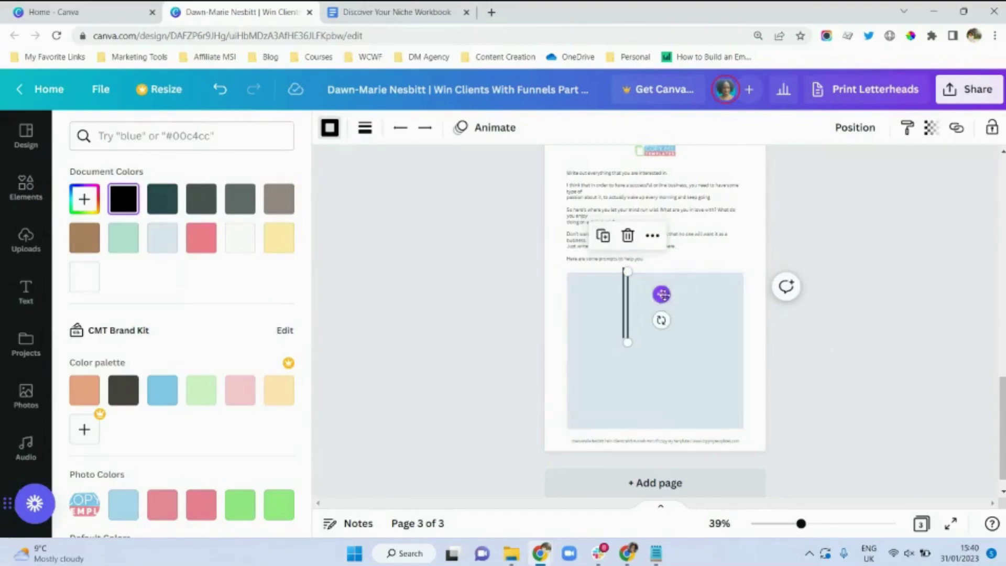
left_click_drag(661, 294, 722, 290)
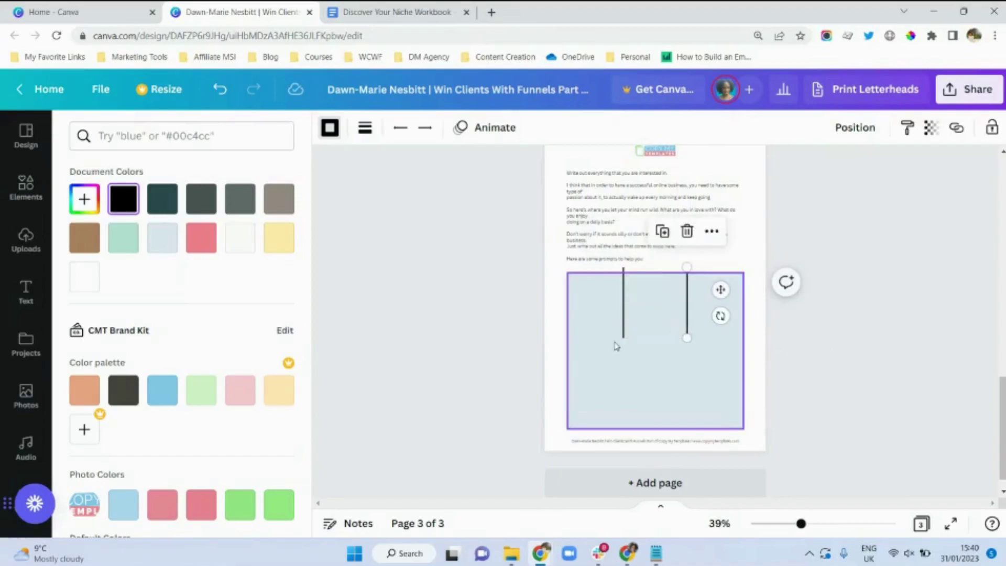
left_click_drag(687, 334, 689, 424)
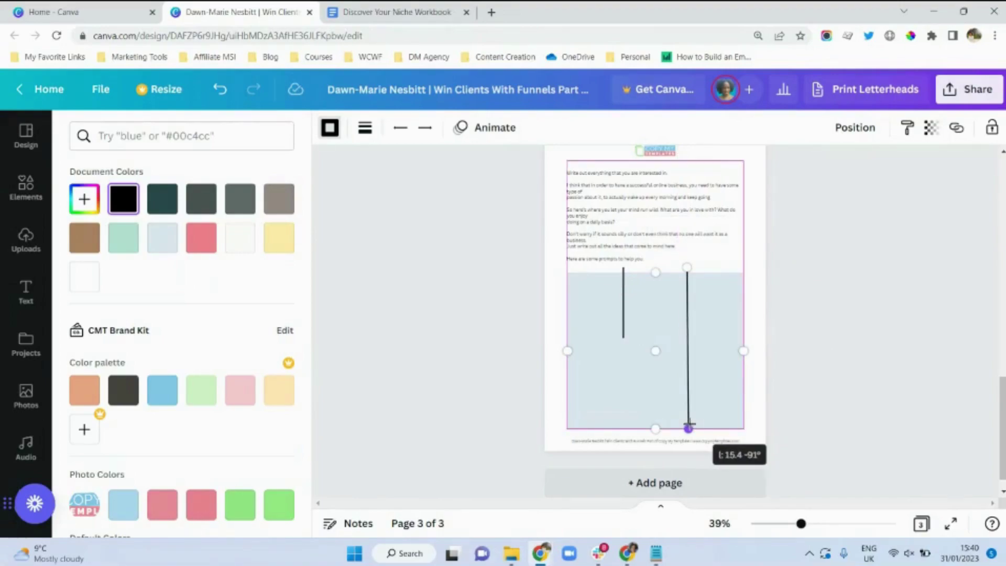
left_click_drag(689, 424, 688, 426)
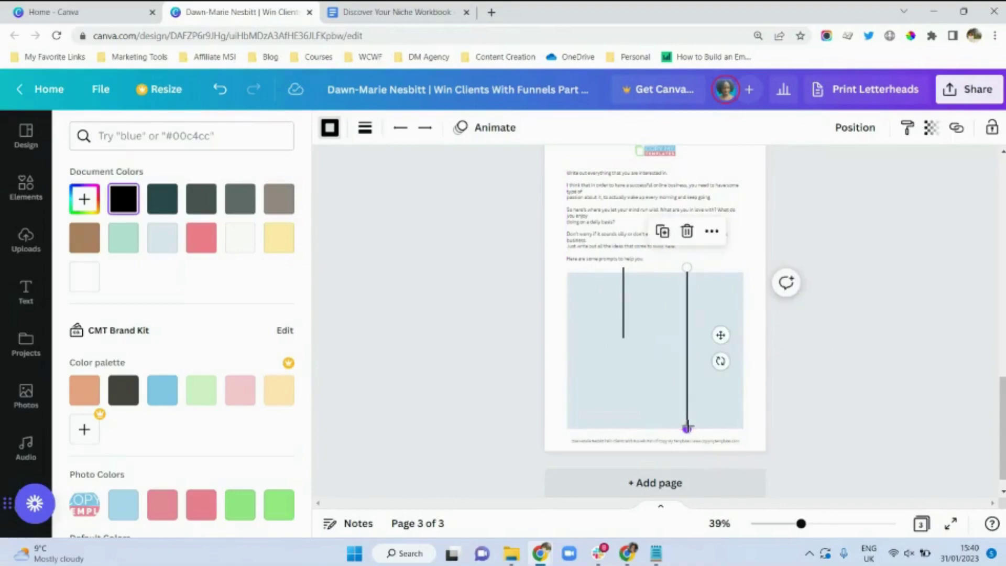
Extend the left line to the box bottom and colour both lines white
left_click(623, 307)
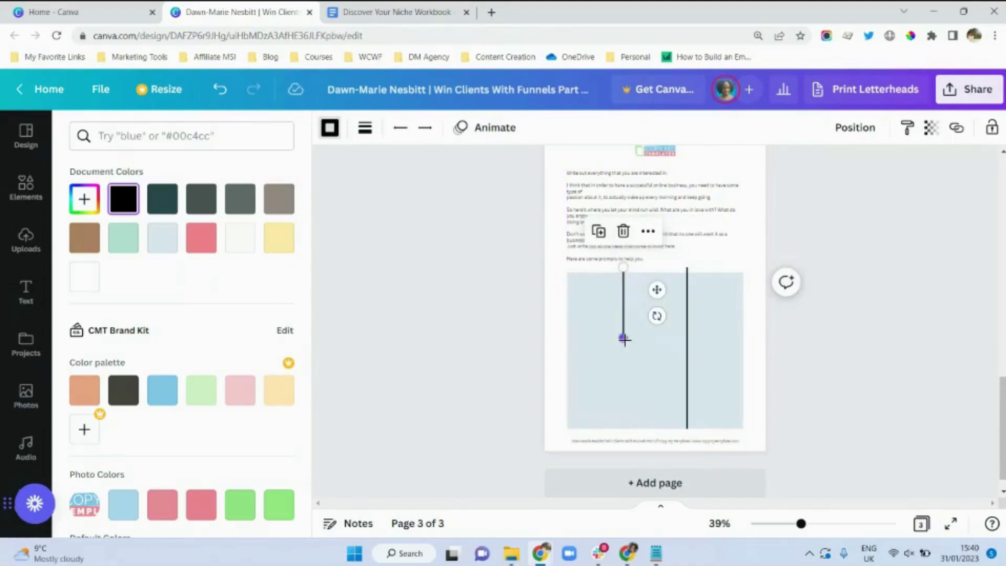
left_click_drag(624, 339, 623, 428)
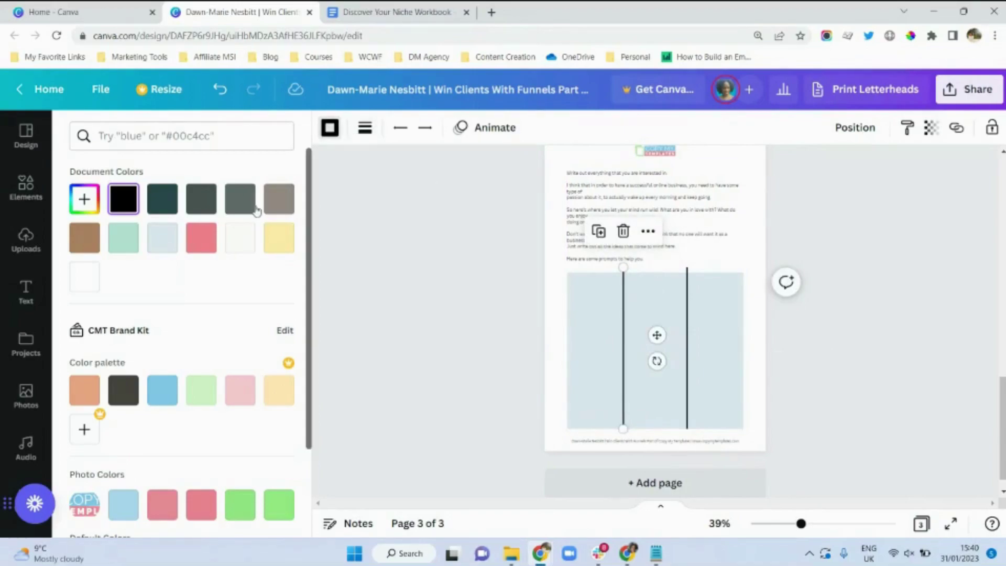
left_click(240, 239)
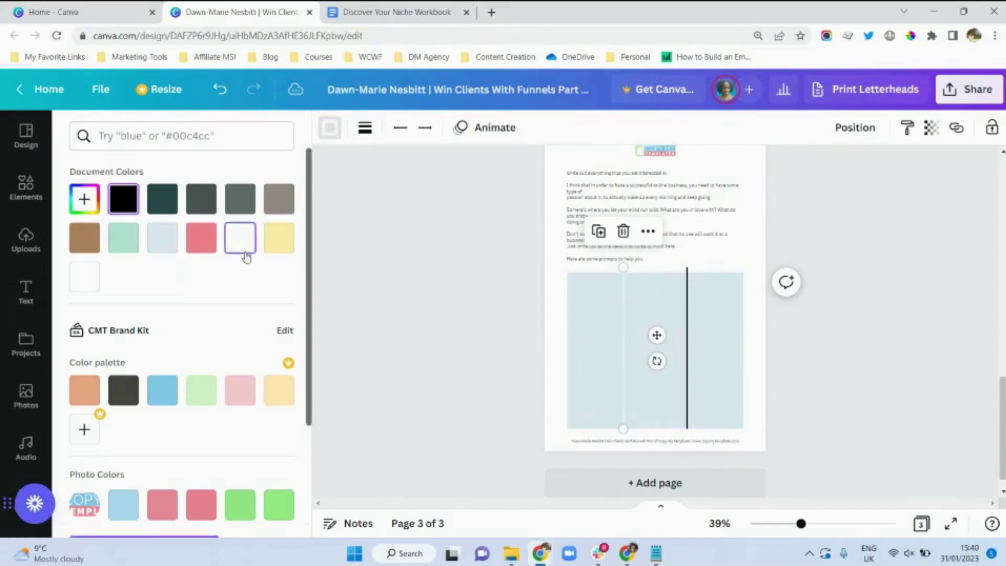
left_click(690, 347)
left_click(233, 242)
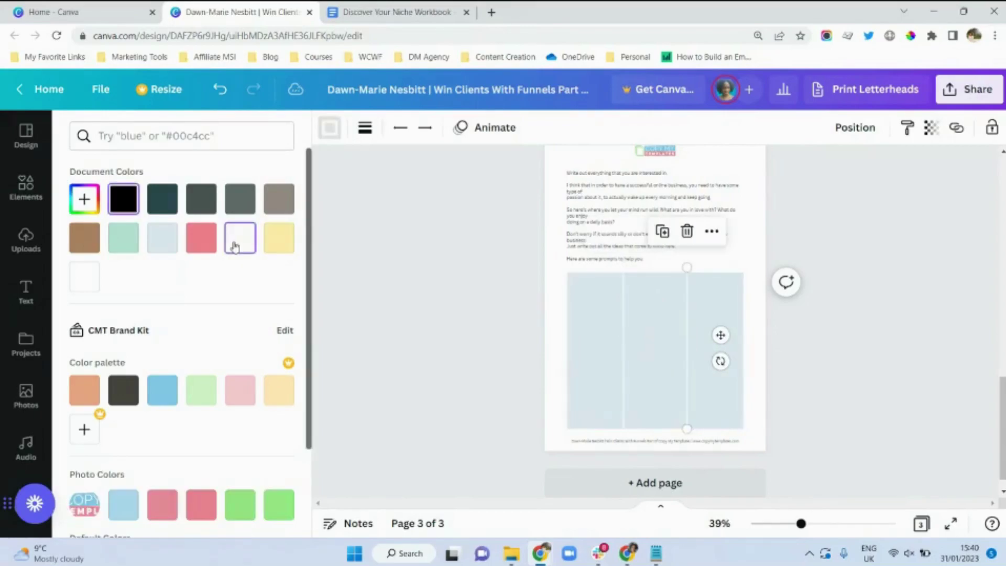
key("Escape")
key("Escape")
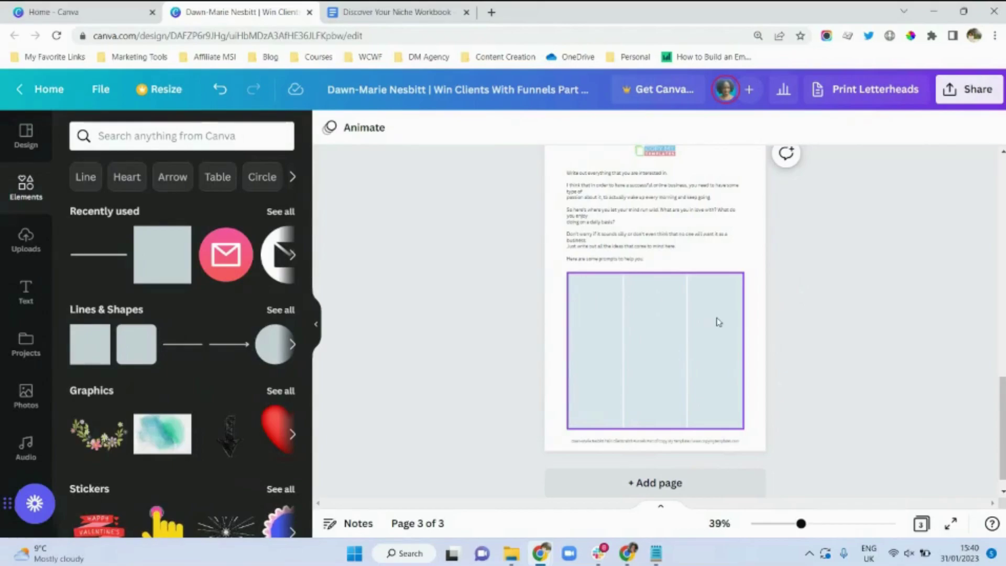
Add a 12 pt text box in the first column, then select the Doc's INTEREST header text
left_click(25, 292)
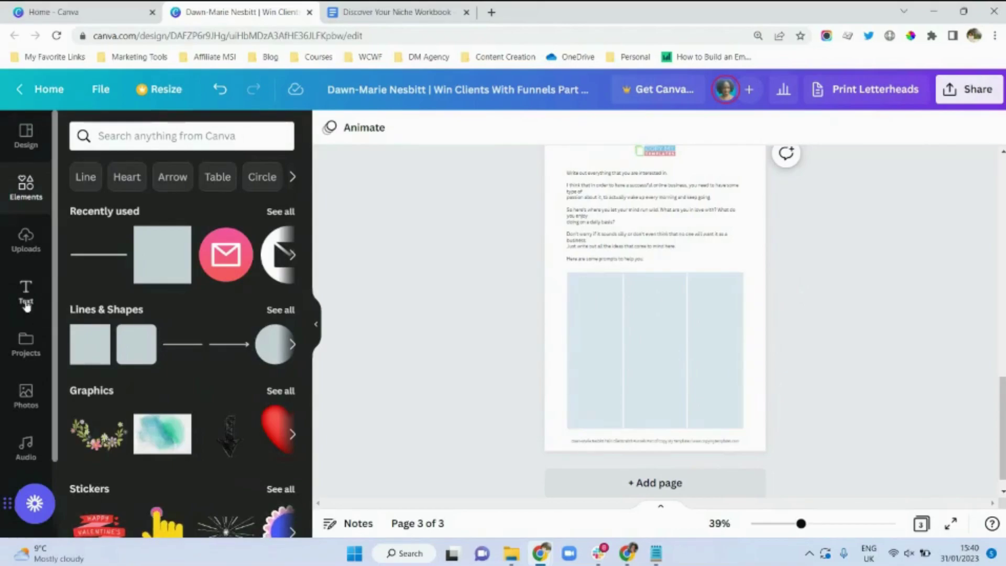
left_click(167, 330)
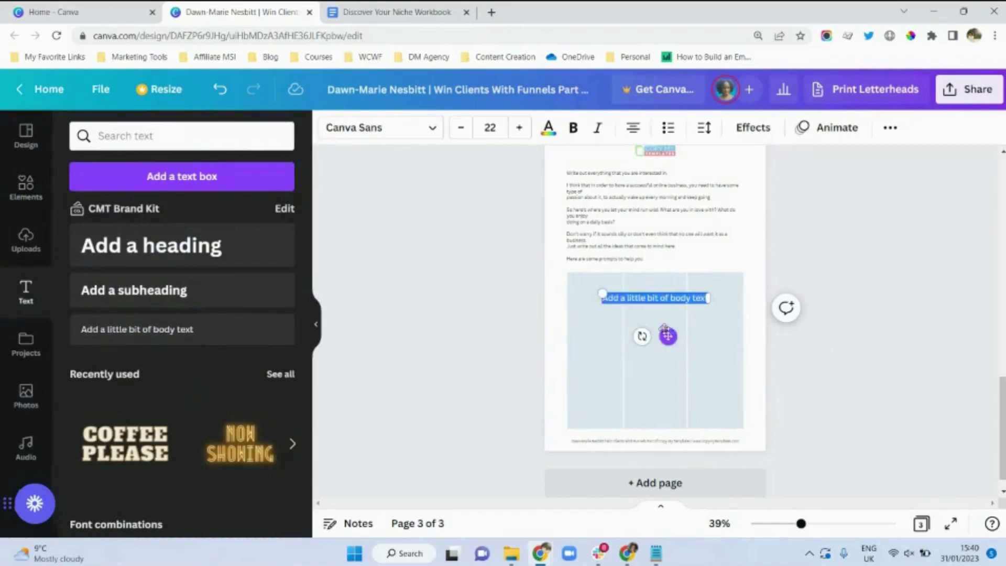
left_click_drag(668, 335, 641, 319)
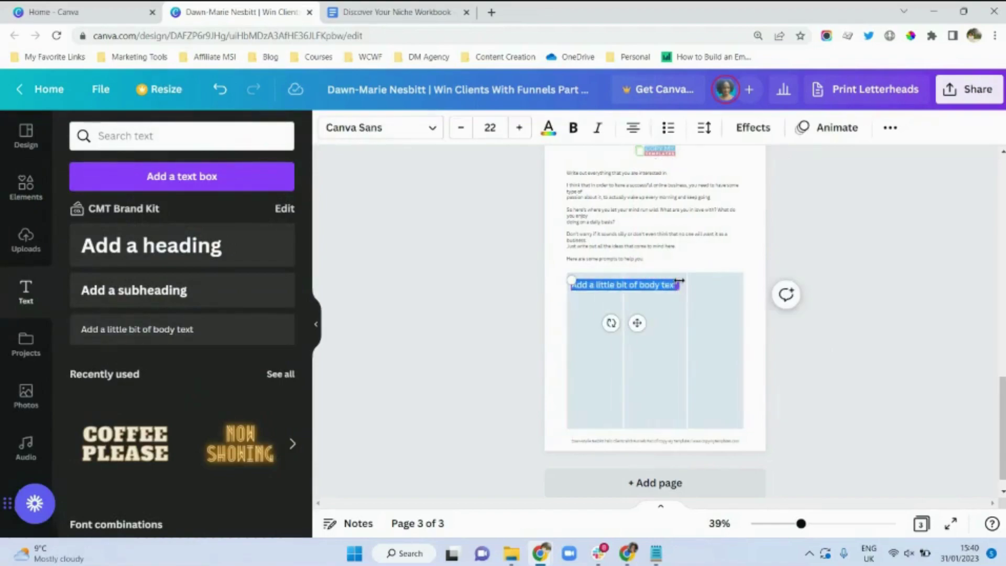
left_click_drag(679, 281, 621, 283)
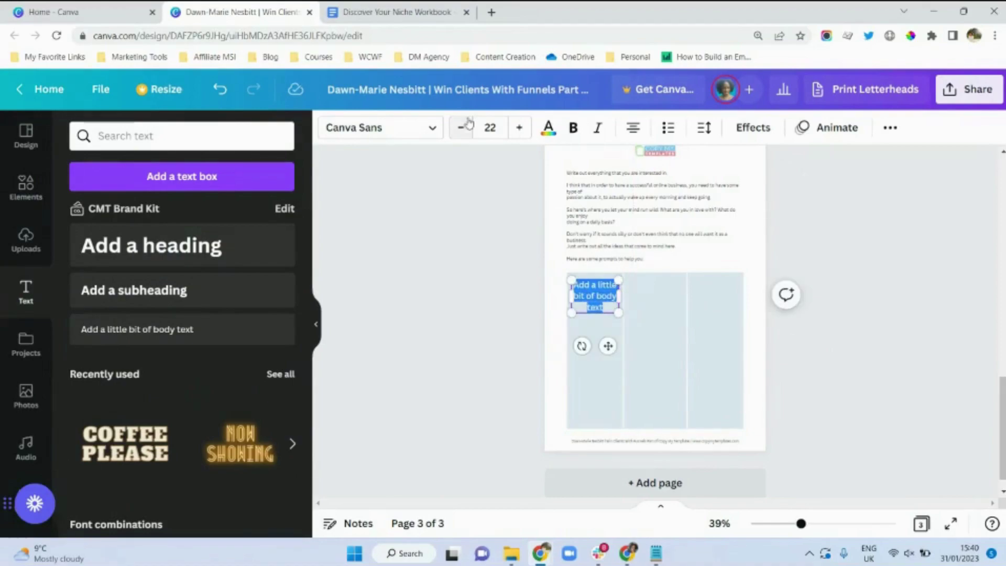
left_click(490, 127)
type("12")
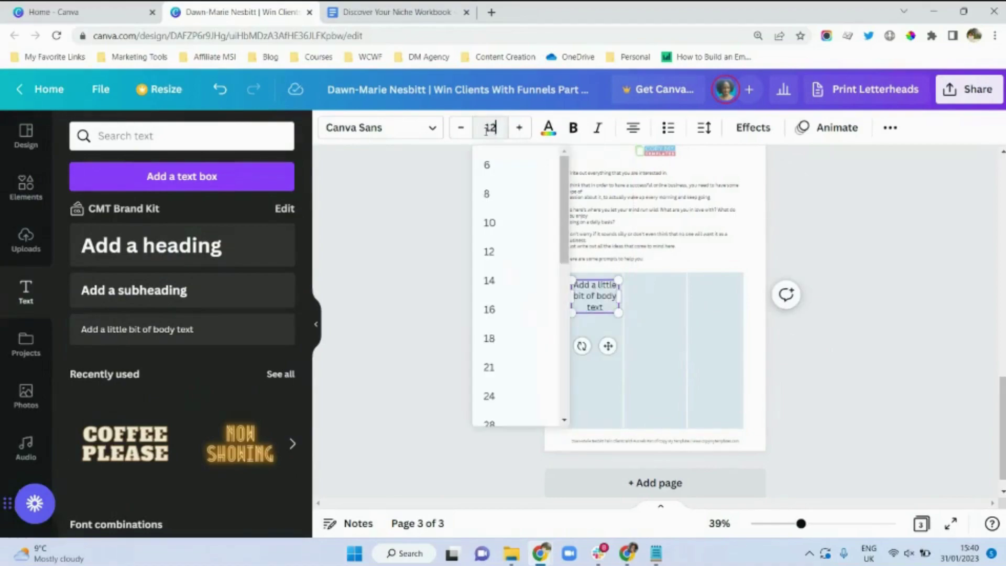
key("Return")
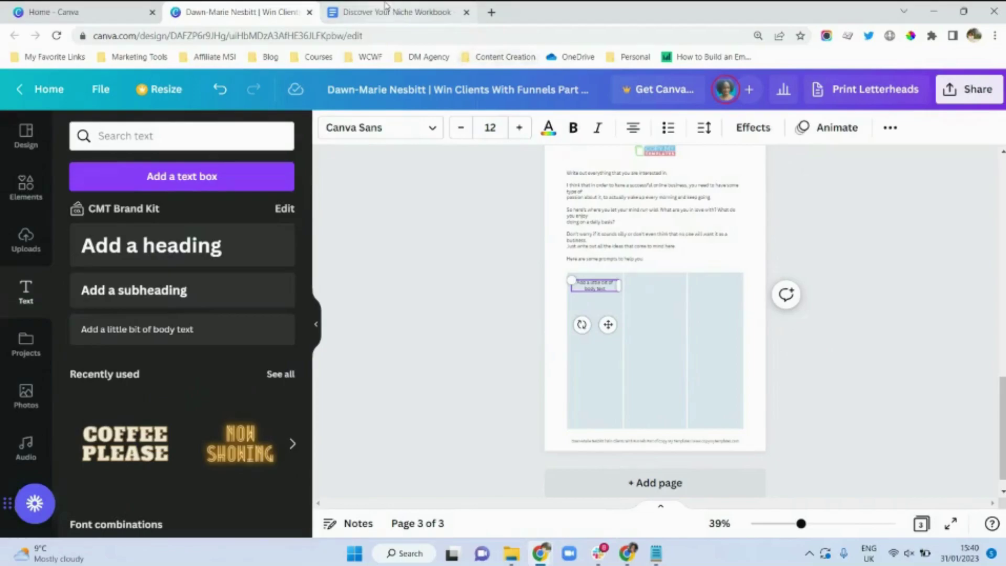
left_click(386, 11)
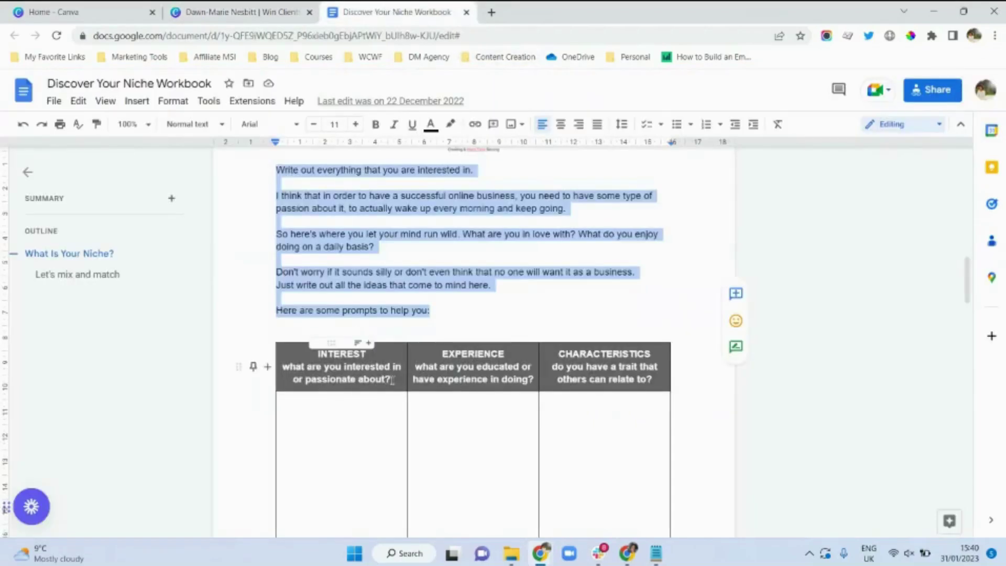
left_click_drag(392, 379, 319, 356)
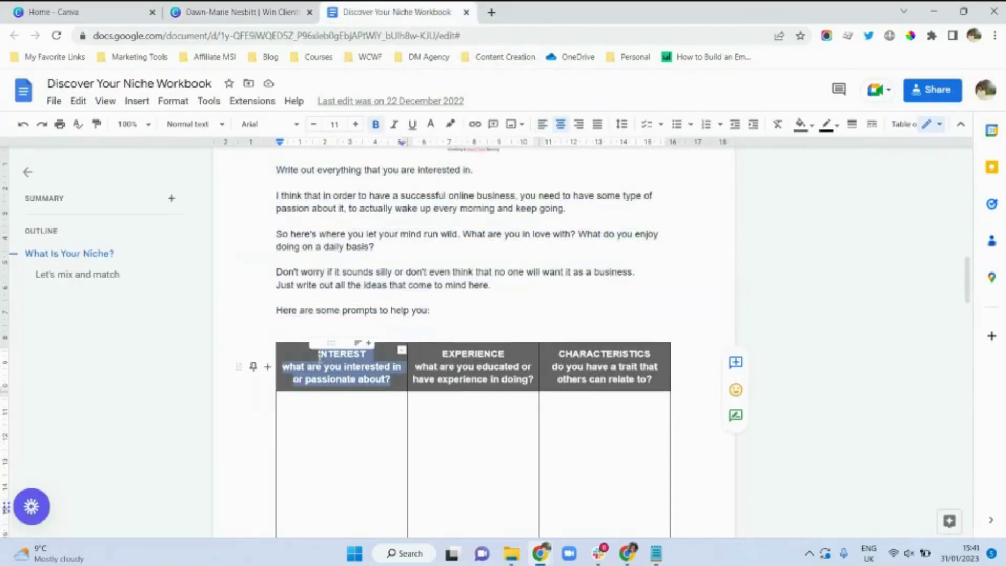
Replace the first column's placeholder text with the copied INTEREST prompt
left_click(241, 11)
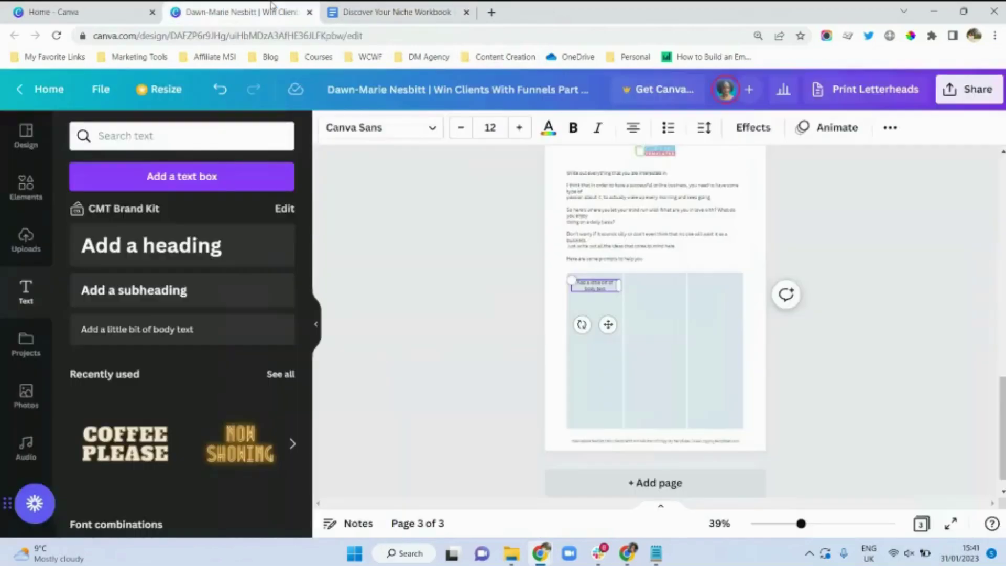
double_click(587, 287)
key("ctrl+v")
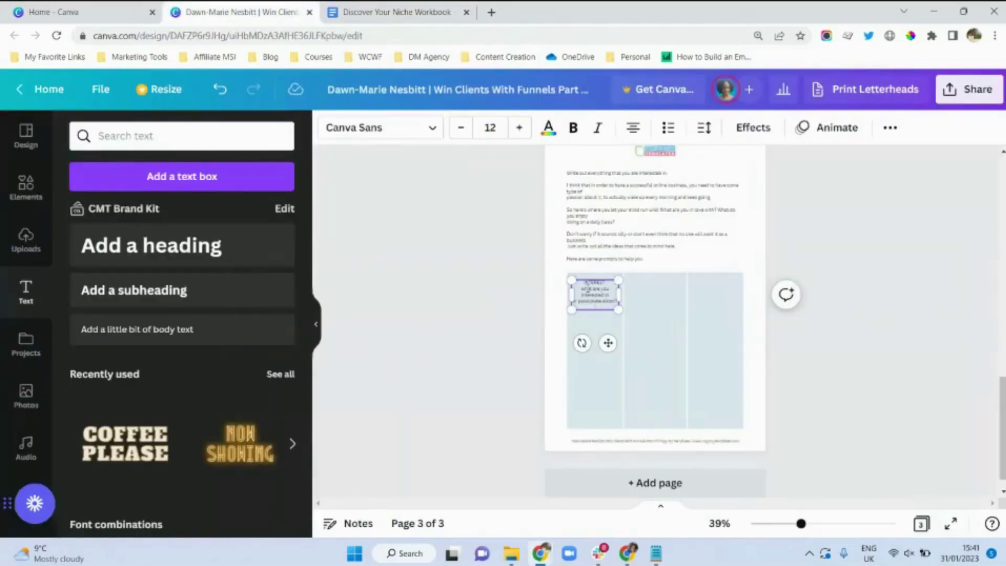
left_click(522, 288)
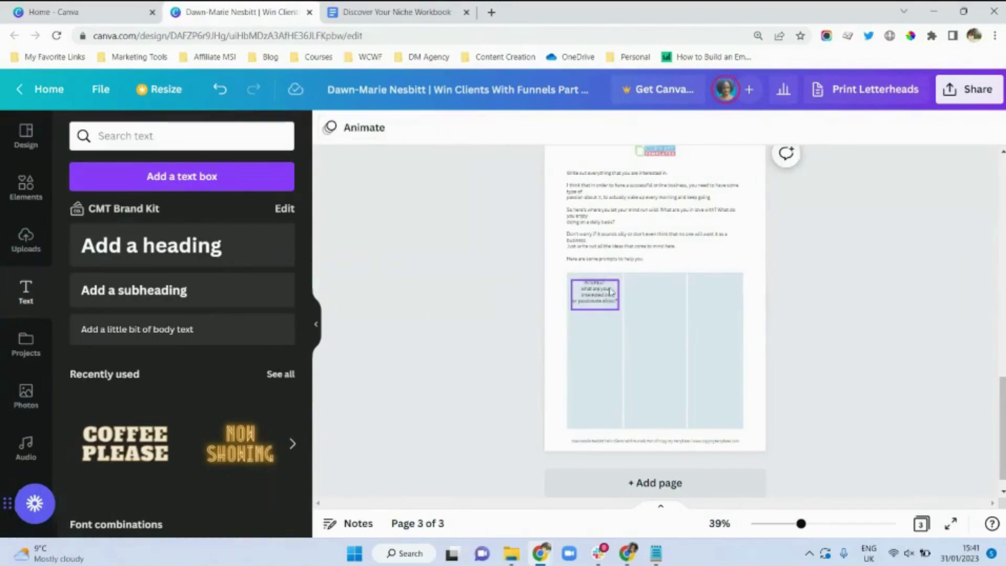
Duplicate the INTEREST prompt text box into the second and third columns
left_click(595, 295)
left_click(575, 249)
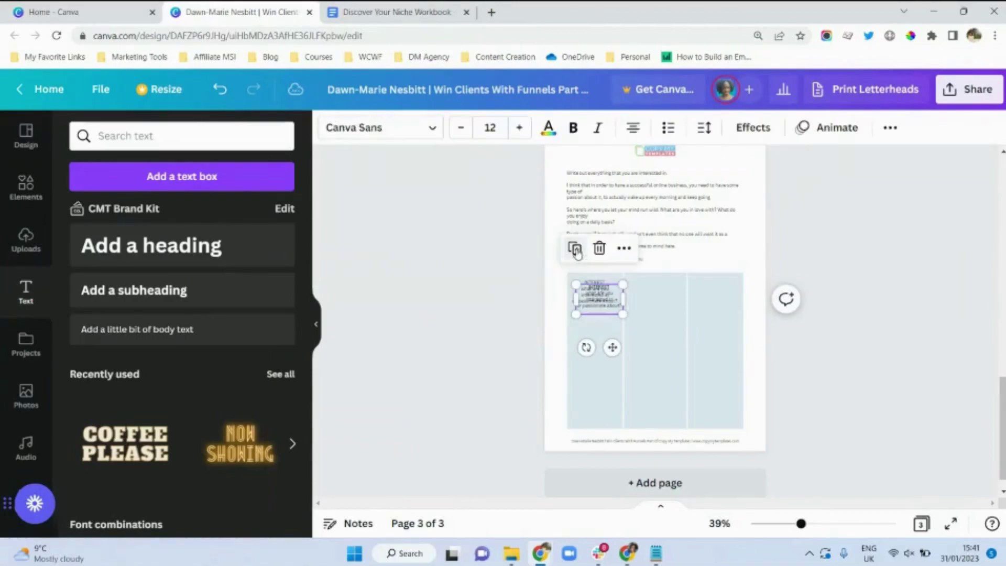
left_click_drag(600, 304, 715, 292)
left_click(630, 243)
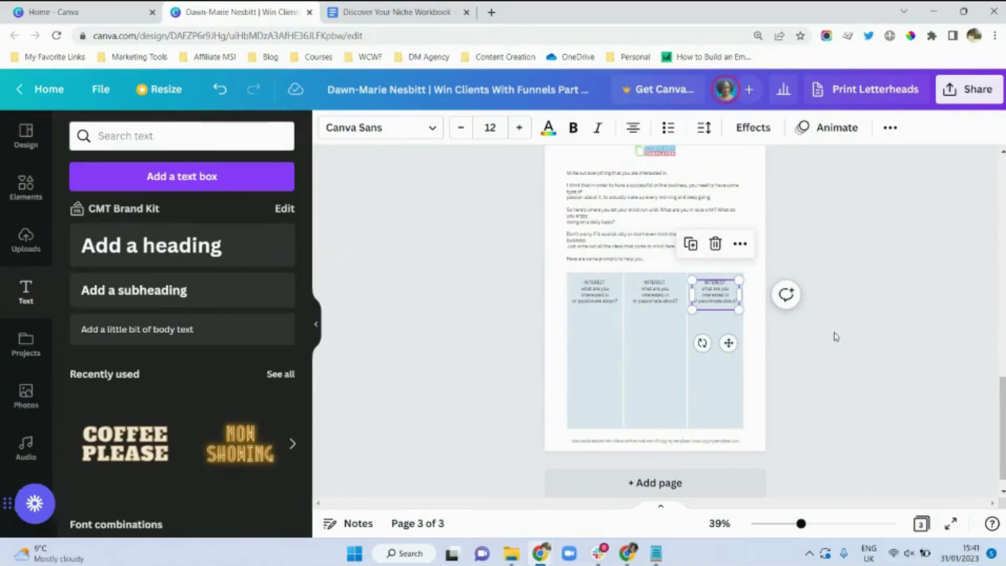
left_click(855, 346)
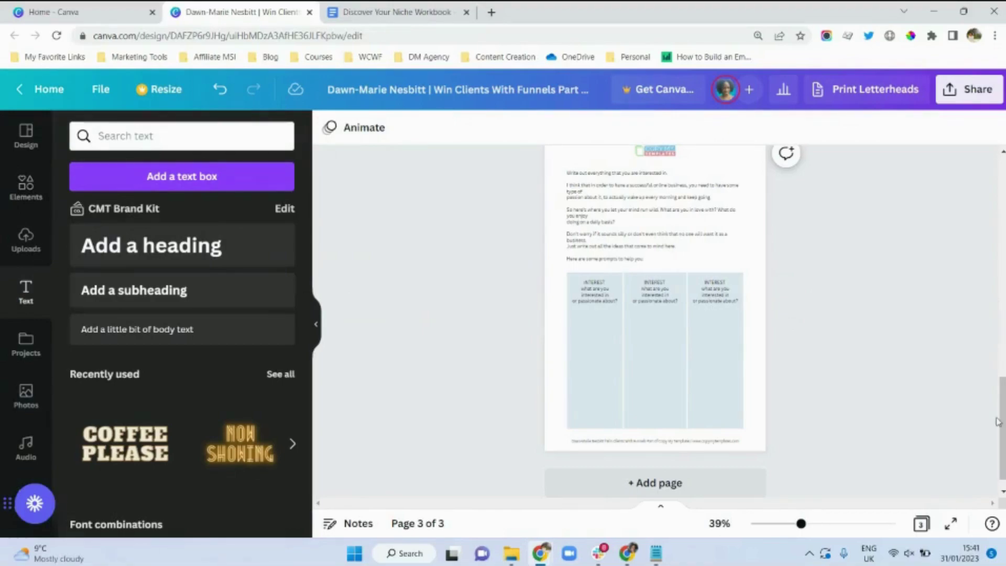
left_click_drag(1003, 428, 999, 178)
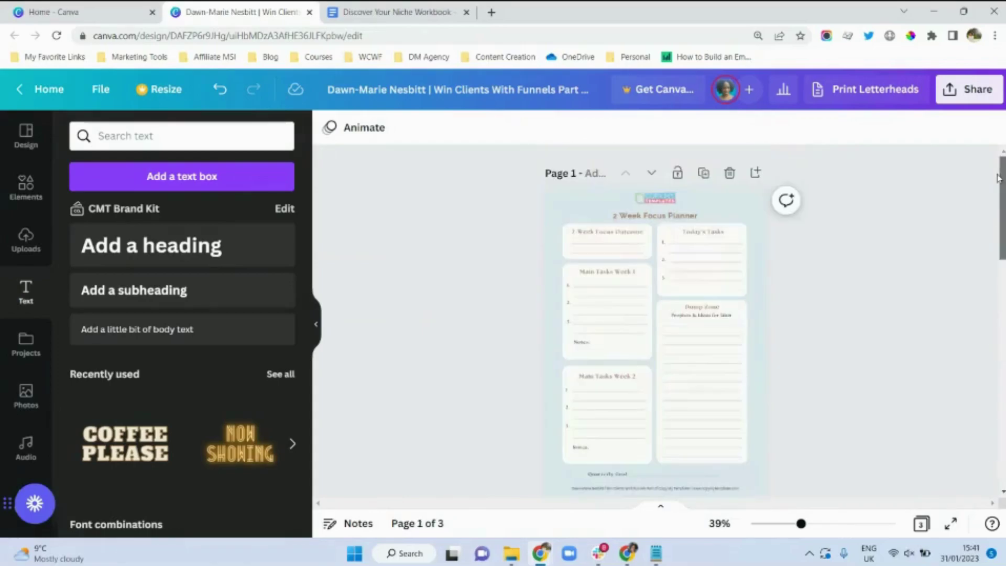
Download all 3 pages as a PDF Standard file, Planner demo 2.pdf
left_click(950, 98)
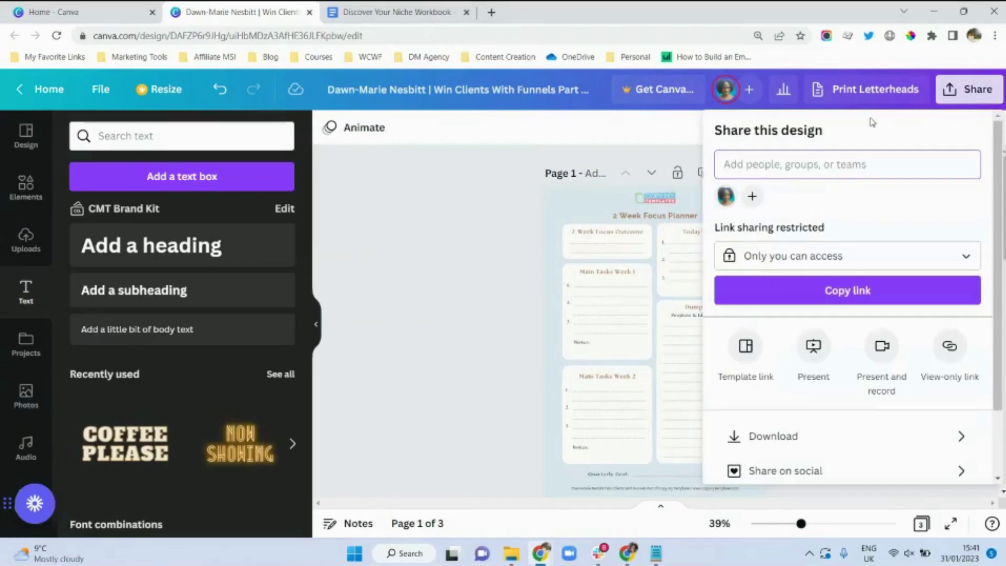
left_click(952, 443)
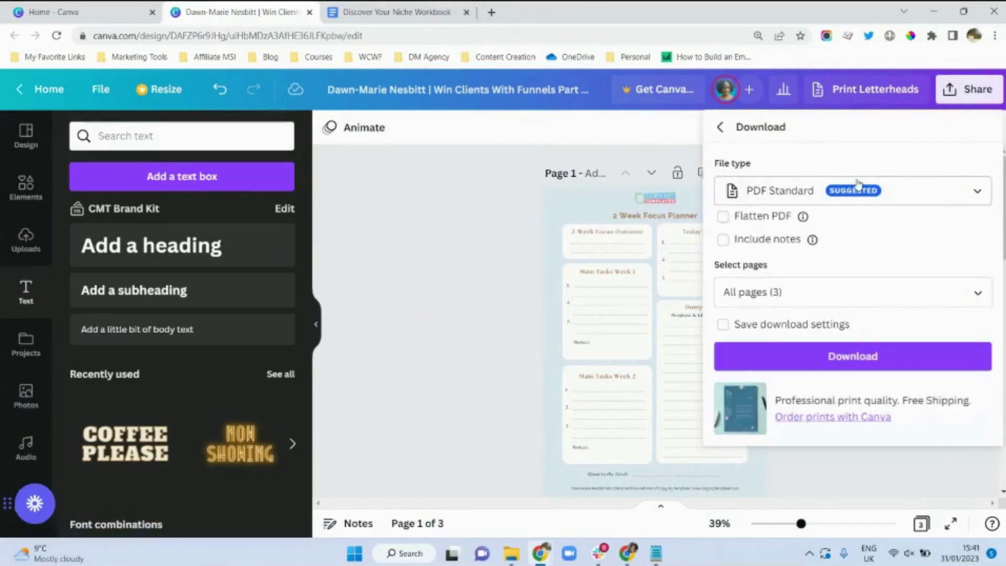
left_click(891, 365)
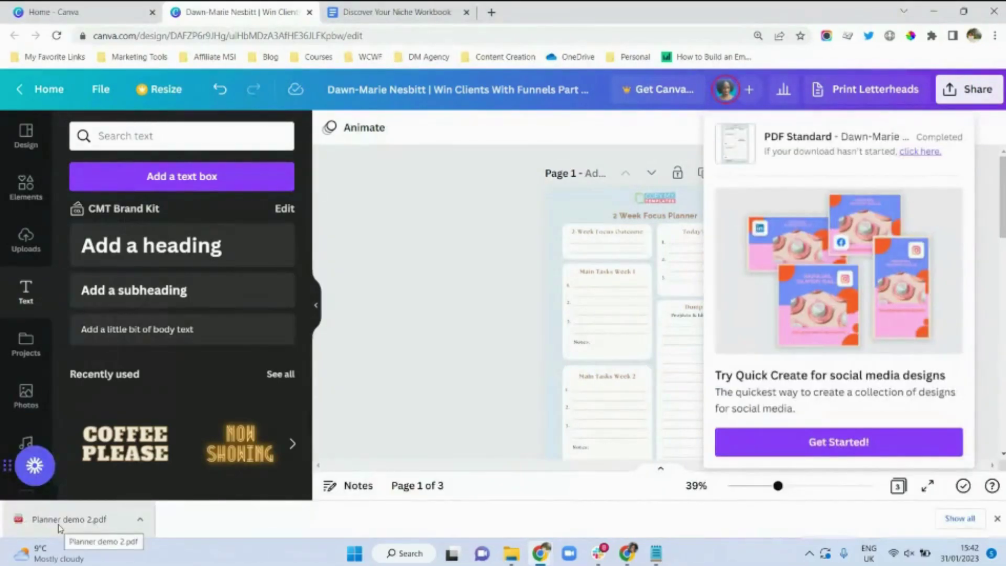
Open Planner demo 2.pdf from the download bar and scroll through its pages back to page 1
left_click(59, 527)
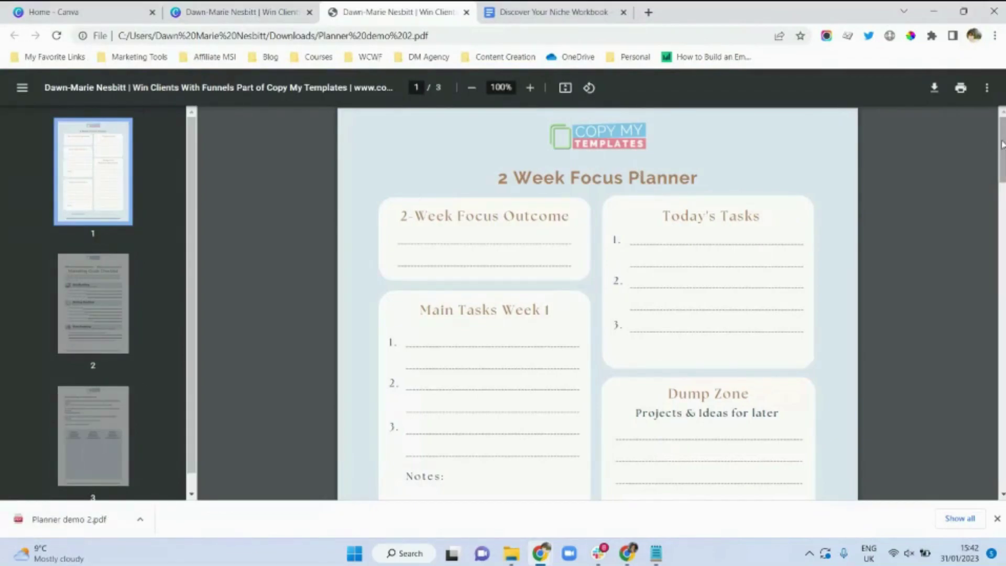
left_click_drag(1002, 144, 996, 122)
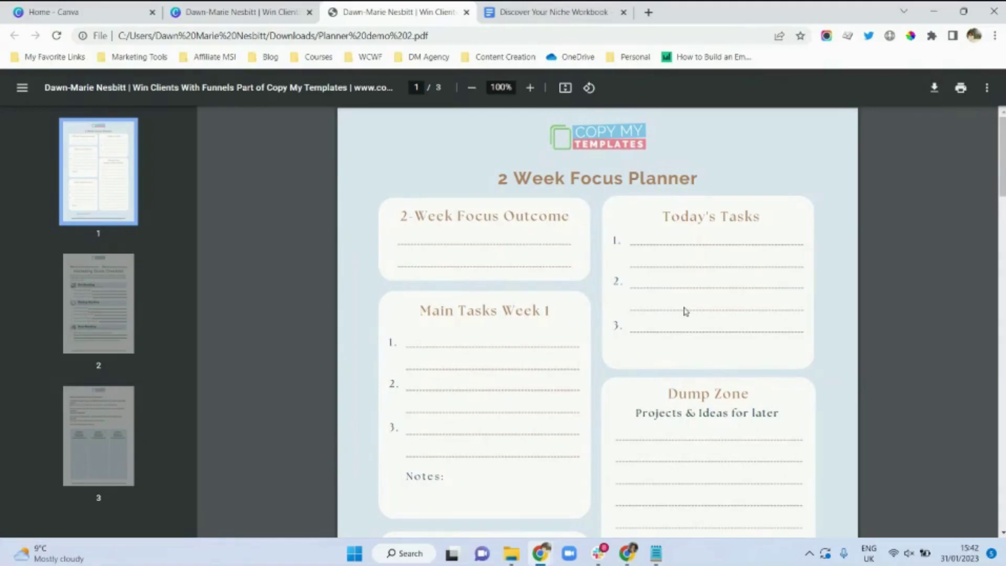
left_click_drag(1001, 189, 1001, 352)
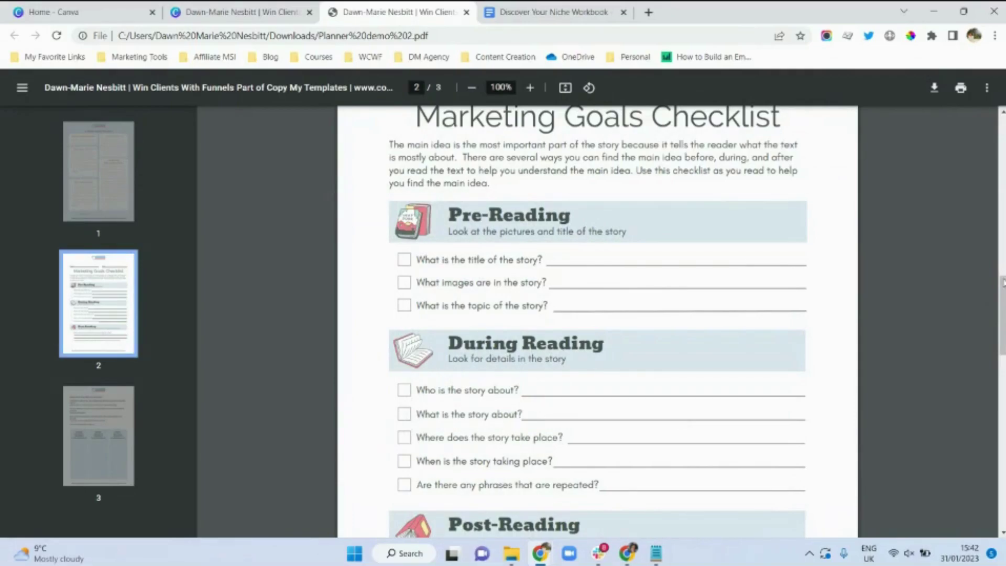
left_click_drag(1002, 283, 1002, 125)
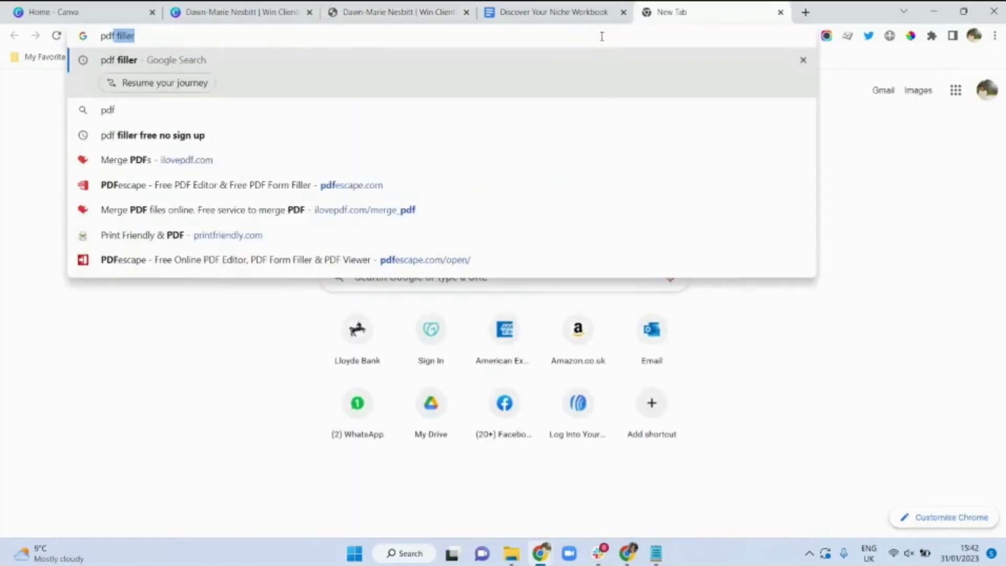
Go to pdfescape.com in the new tab
type(".com")
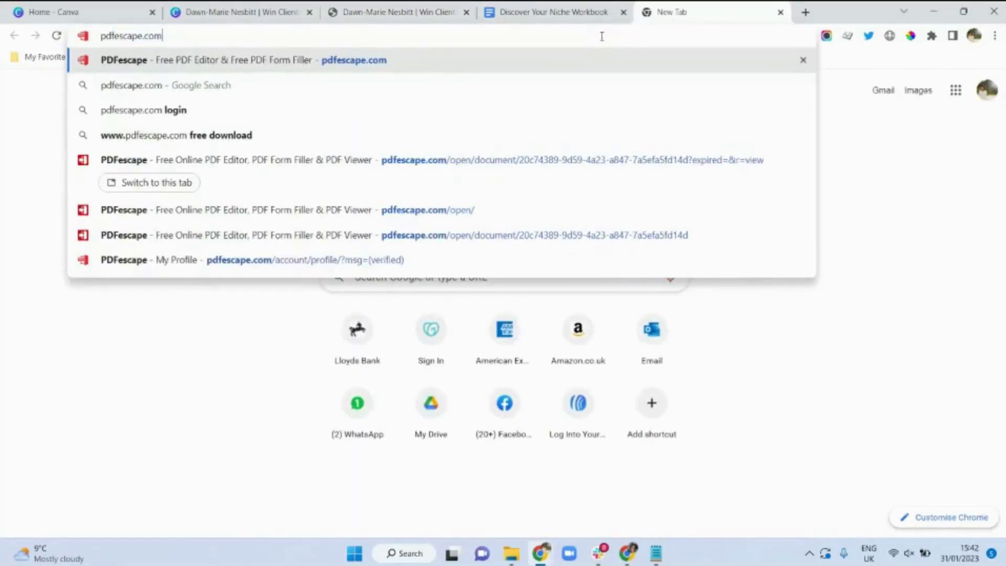
key("Return")
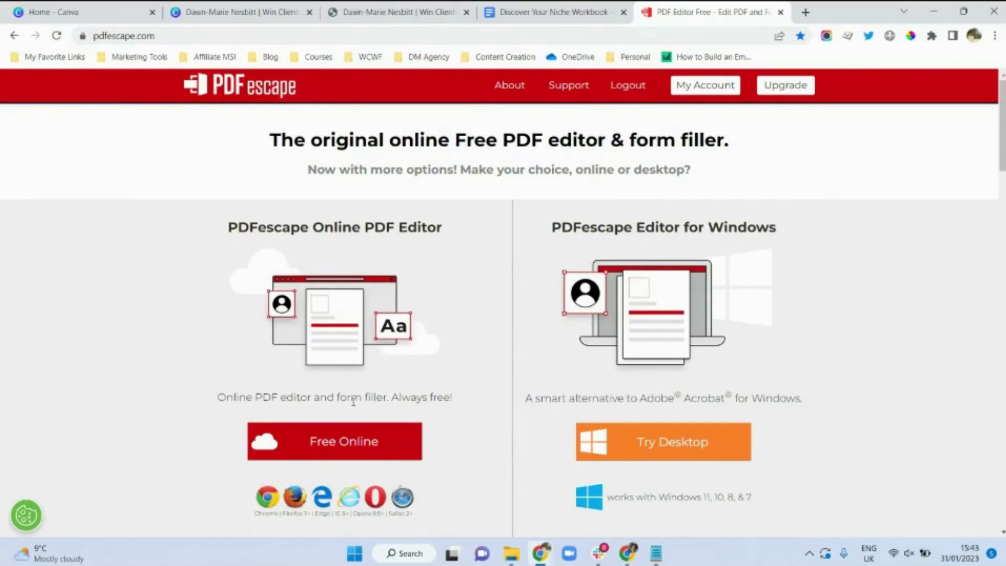
Upload Planner demo 2 from Downloads into PDFescape's free online editor
left_click(332, 446)
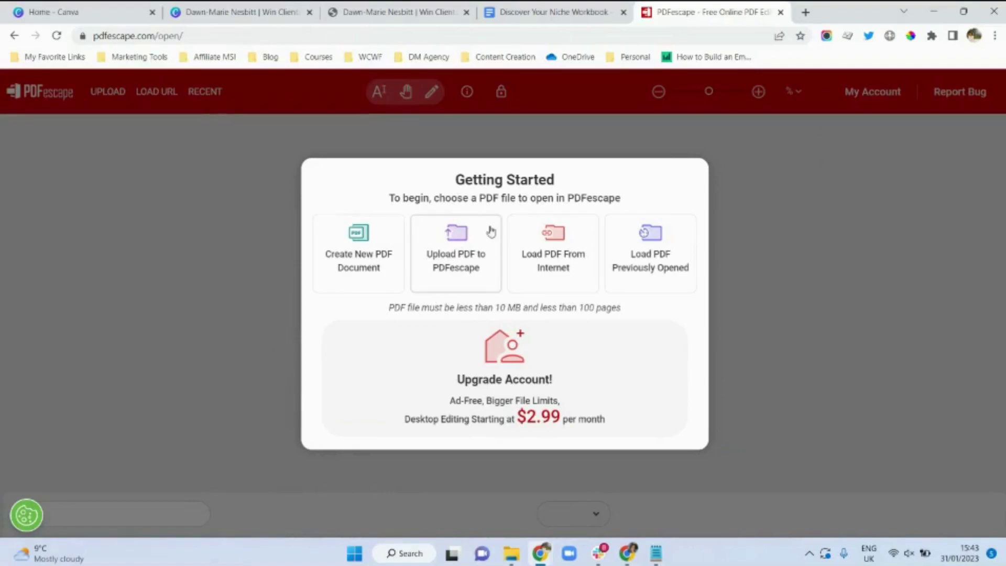
left_click(437, 260)
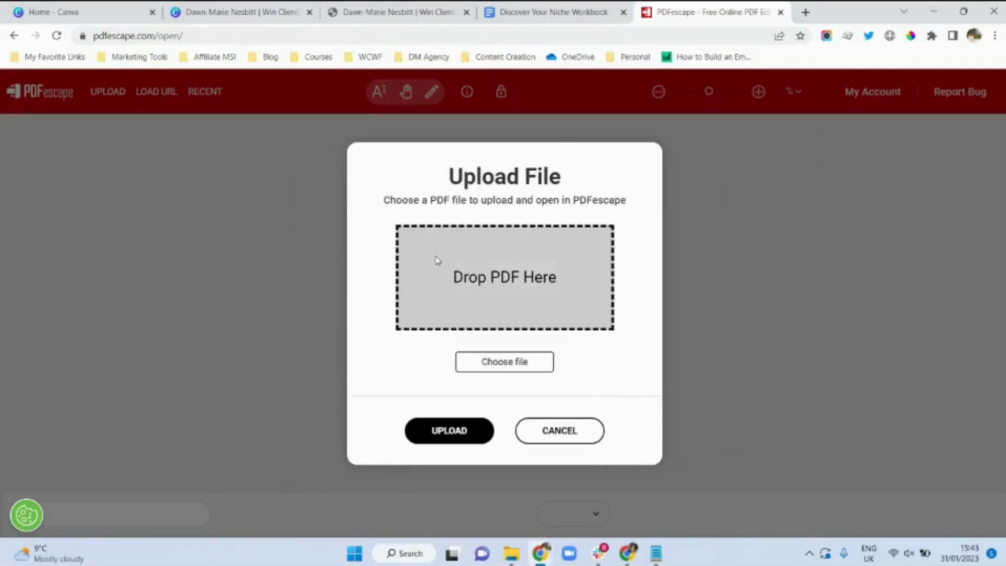
left_click(498, 369)
left_click(205, 127)
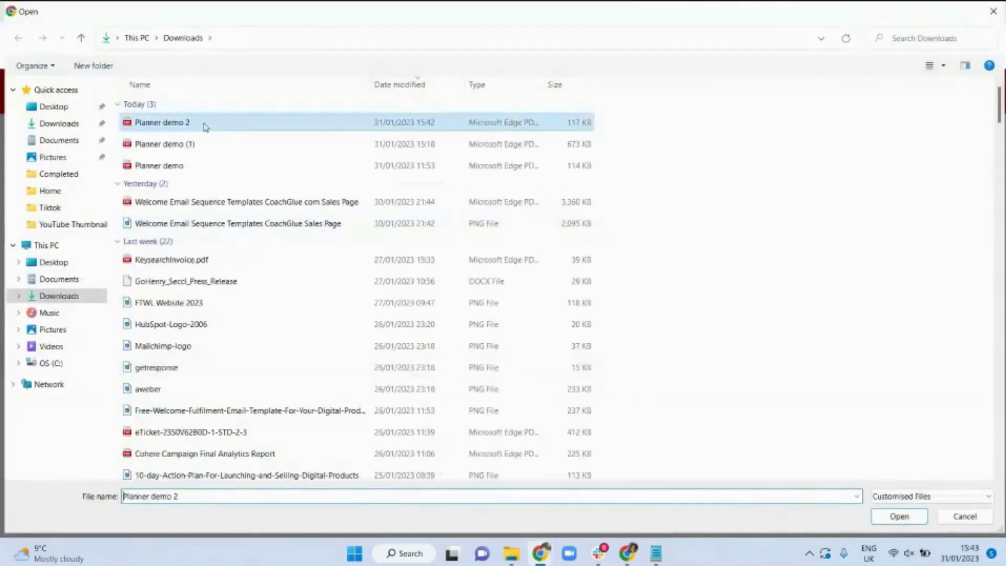
double_click(205, 126)
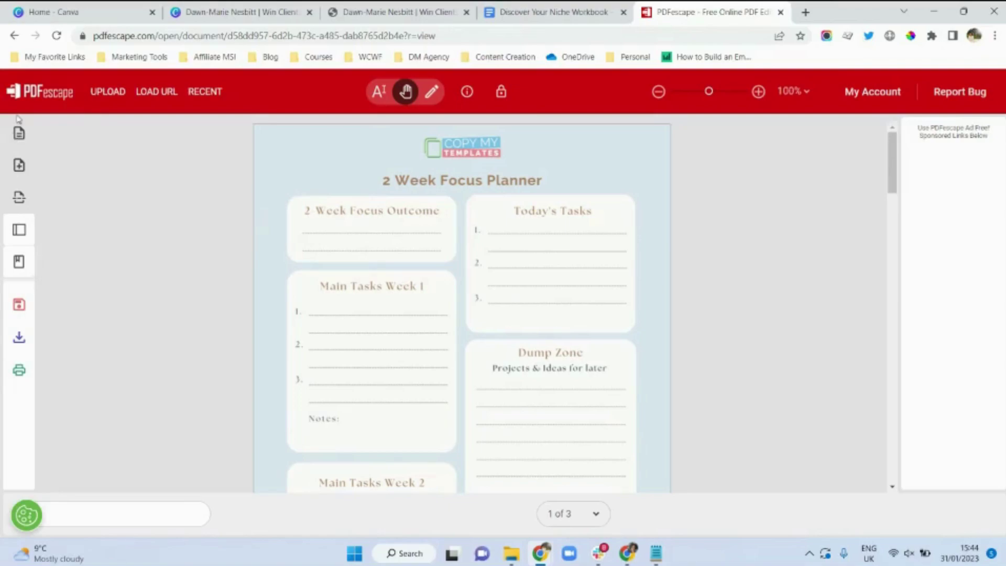
Insert a text form field and draw the first one under 2-Week Focus Outcome
left_click(19, 135)
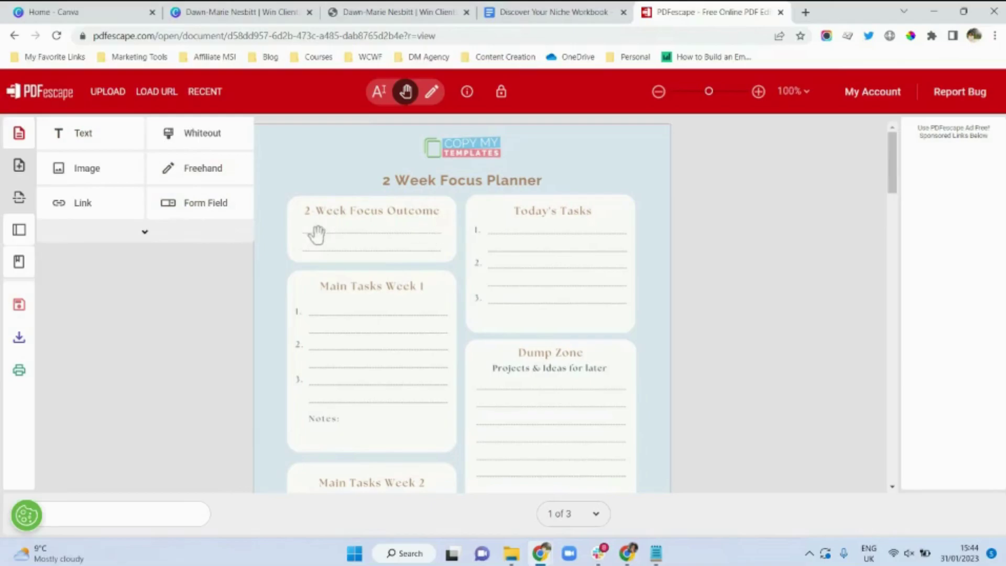
left_click(199, 211)
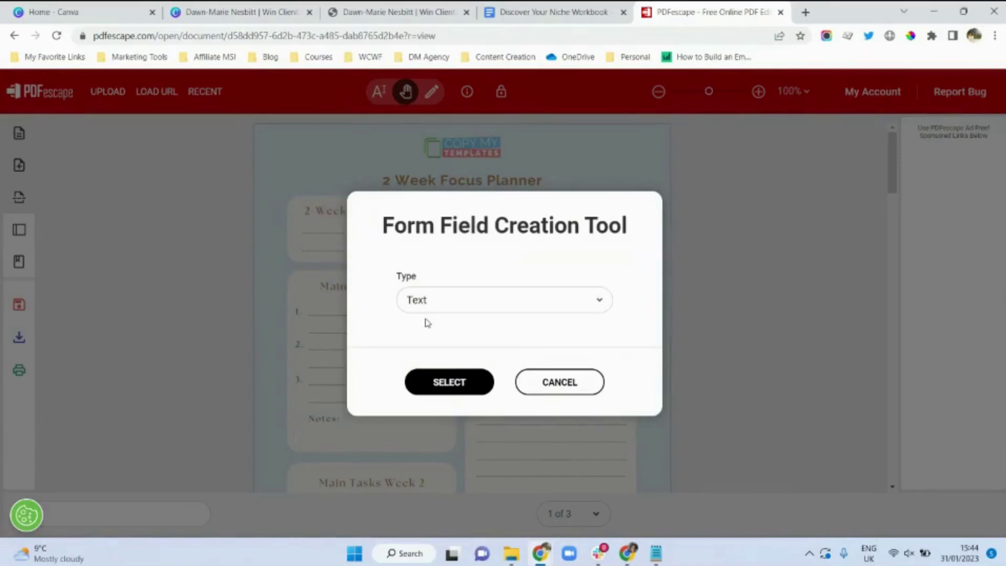
left_click(447, 381)
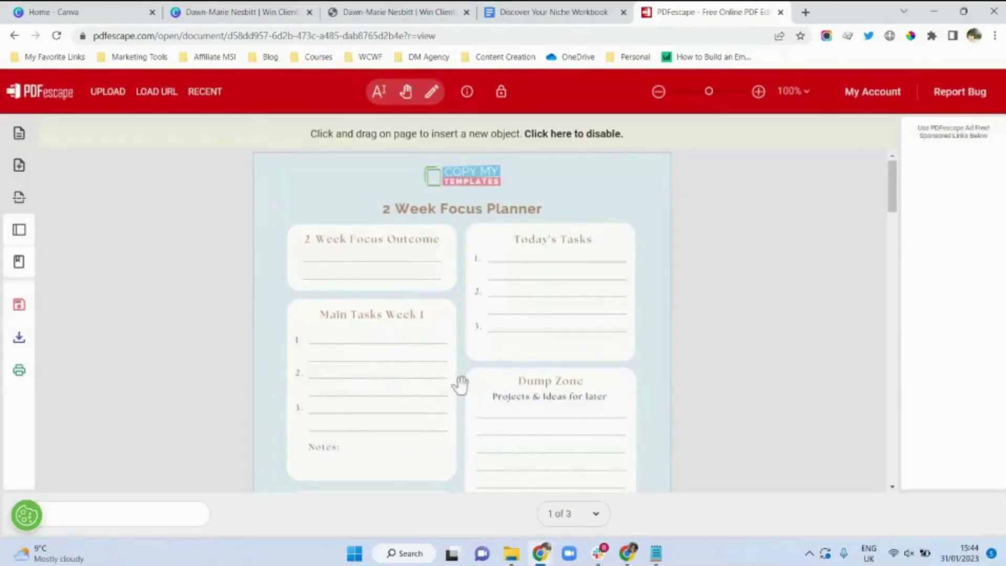
left_click_drag(220, 244, 326, 257)
left_click_drag(411, 261, 439, 261)
left_click_drag(440, 260, 440, 261)
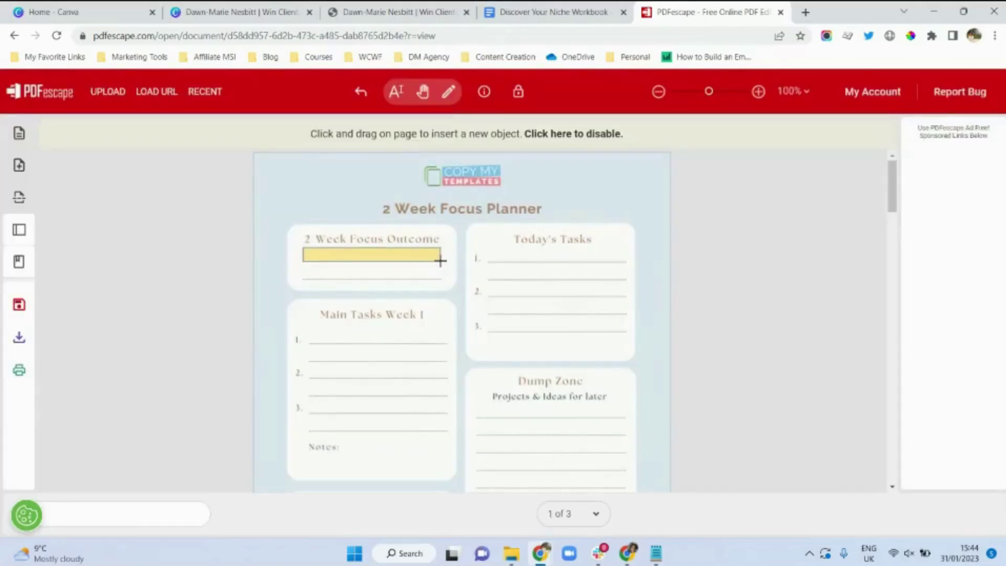
Add a matching second Focus Outcome text field and one on Main Tasks Week 1 line 1
mouse_move(334, 264)
left_mouse_down()
mouse_move(441, 270)
mouse_move(408, 278)
left_mouse_up()
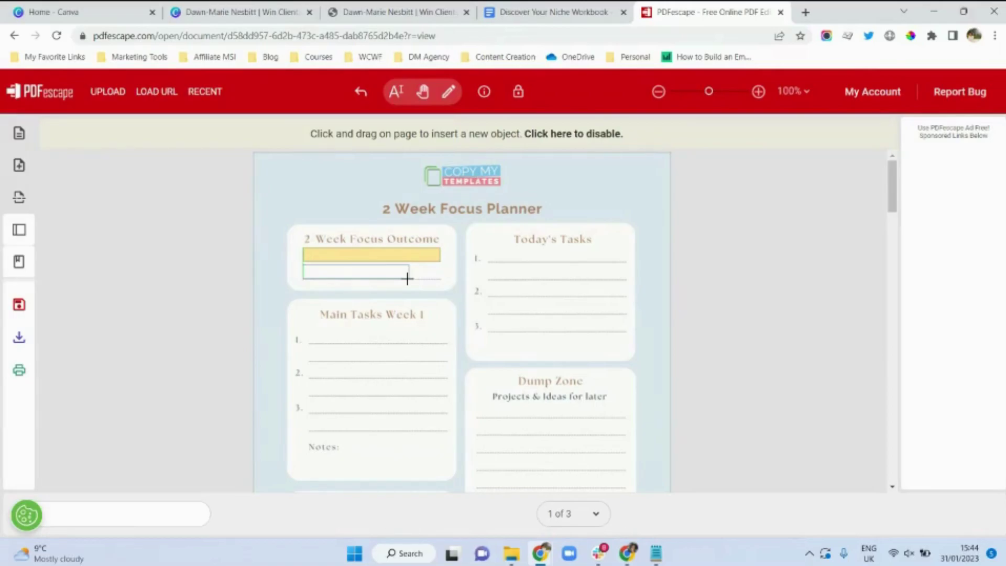
left_click_drag(408, 278, 440, 279)
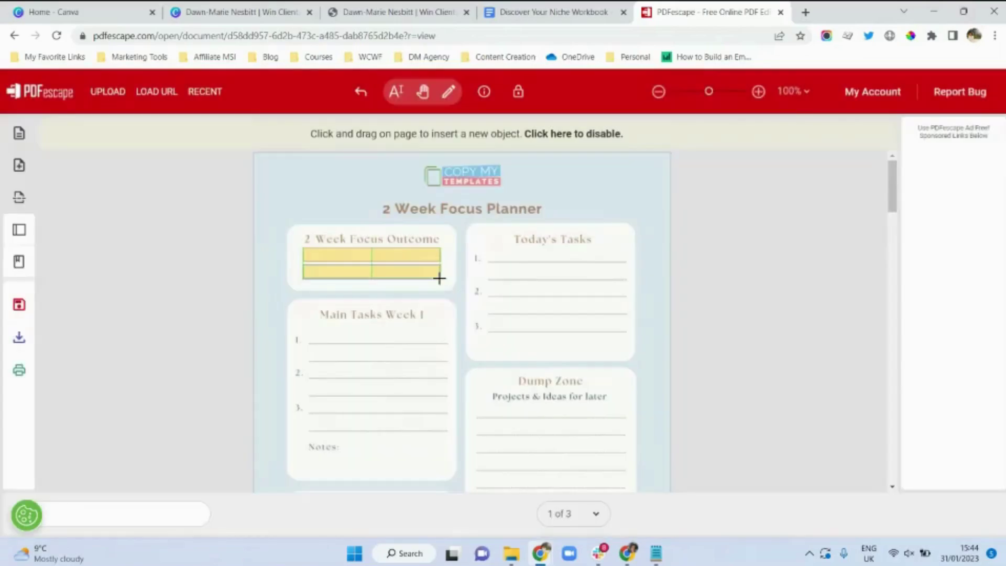
left_click_drag(309, 330, 447, 343)
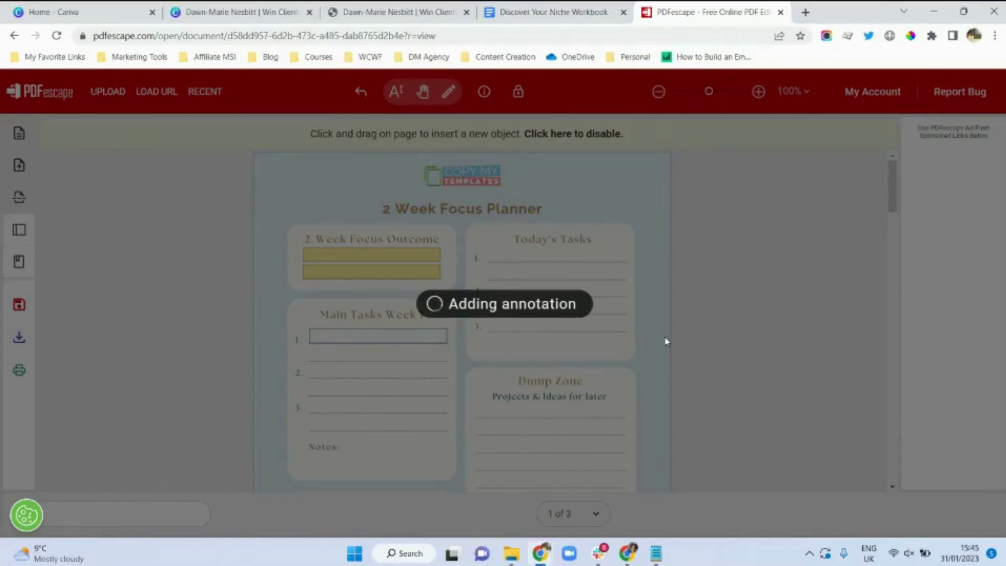
left_click_drag(665, 341, 664, 336)
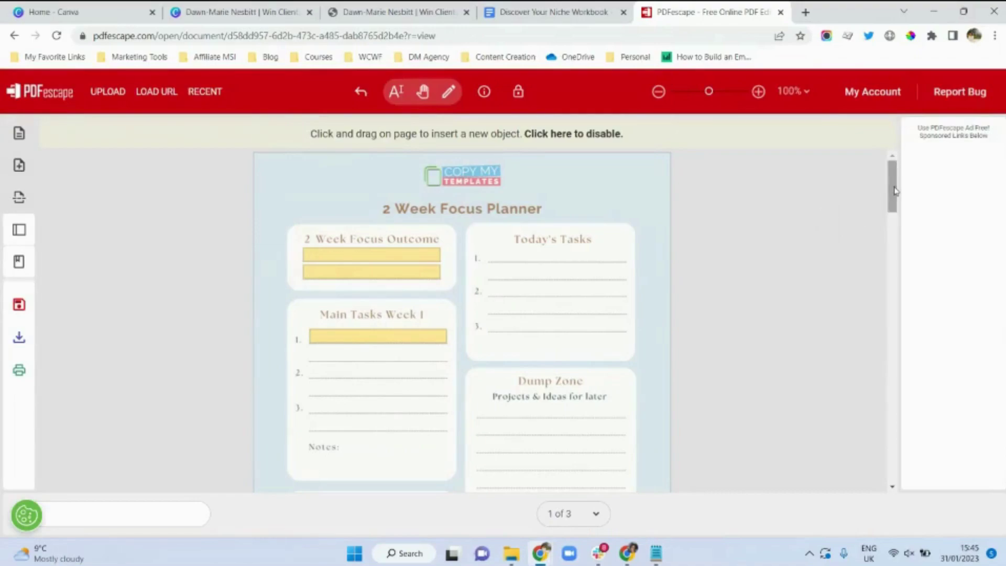
left_click_drag(895, 191, 891, 320)
Place Checkbox-type form fields over the Pre-Reading boxes on the Marketing Goals Checklist page
left_click(19, 135)
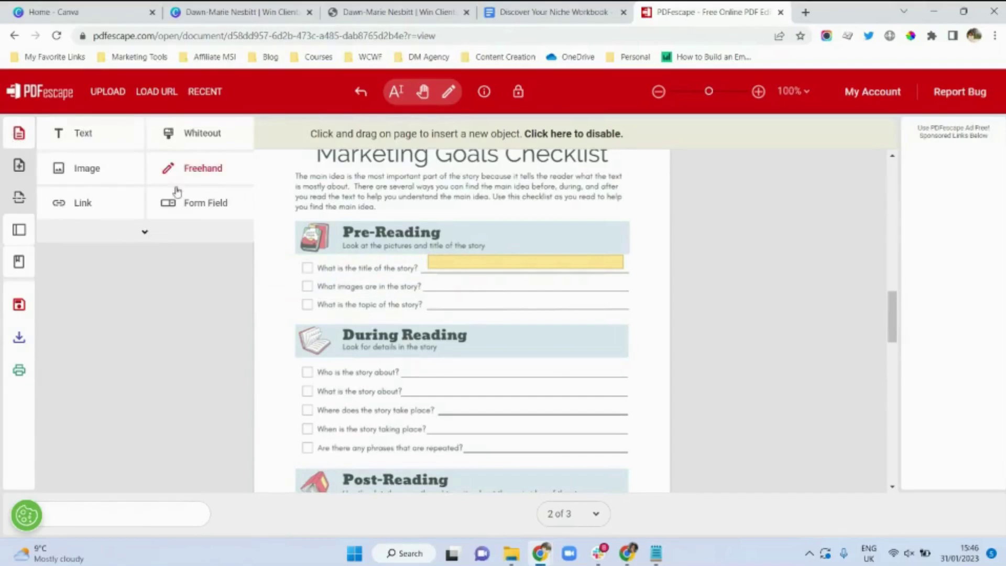
left_click(182, 204)
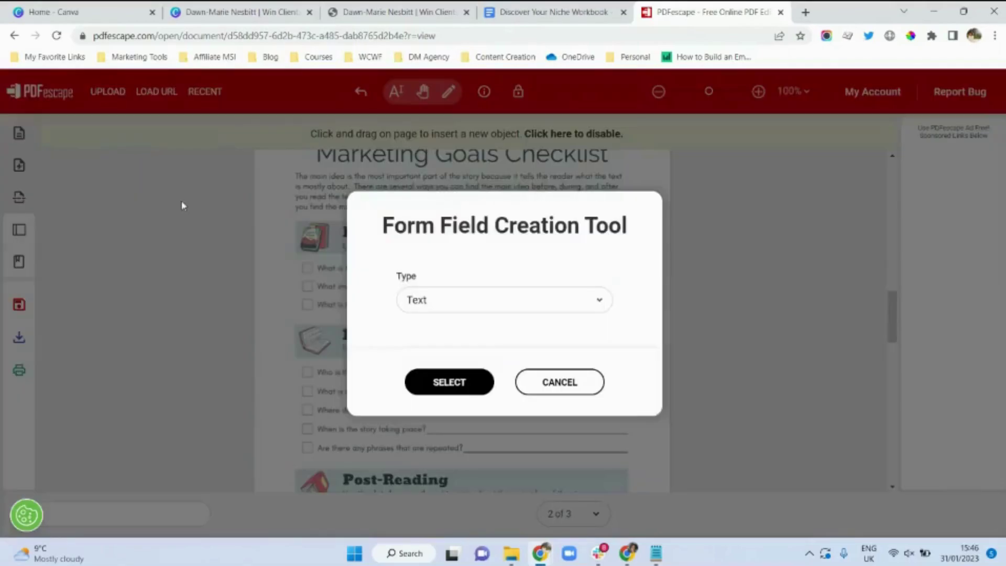
left_click(503, 303)
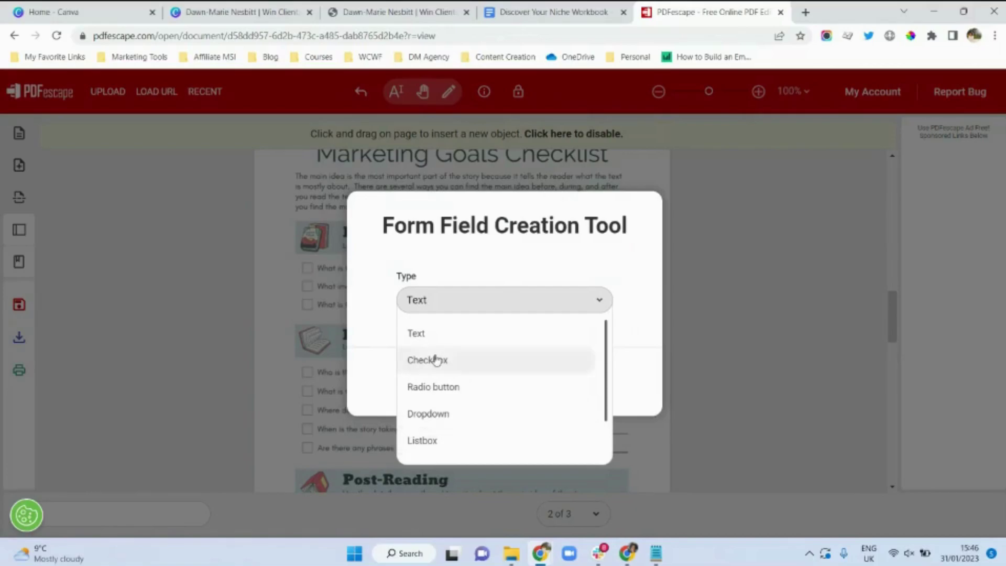
left_click(428, 361)
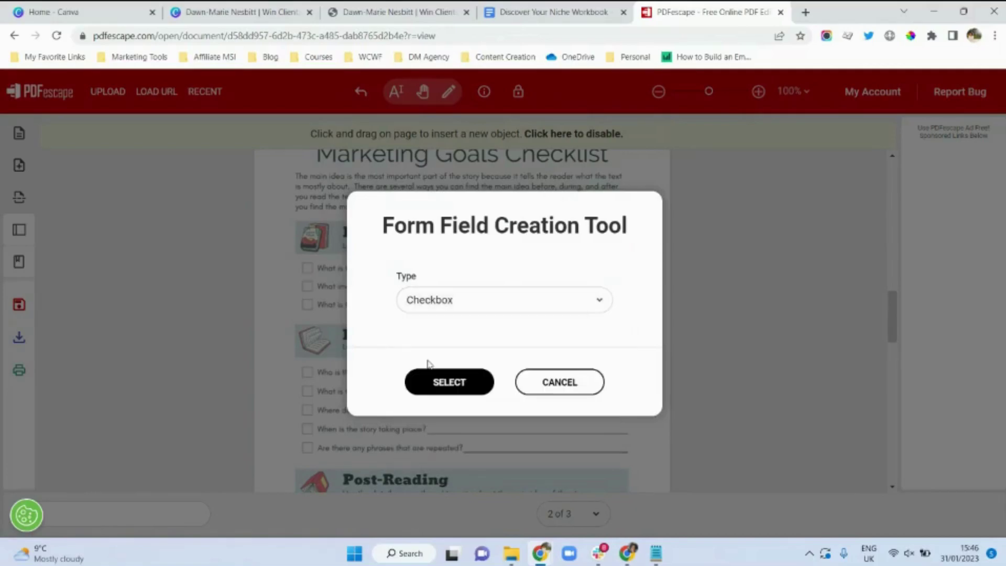
left_click(444, 386)
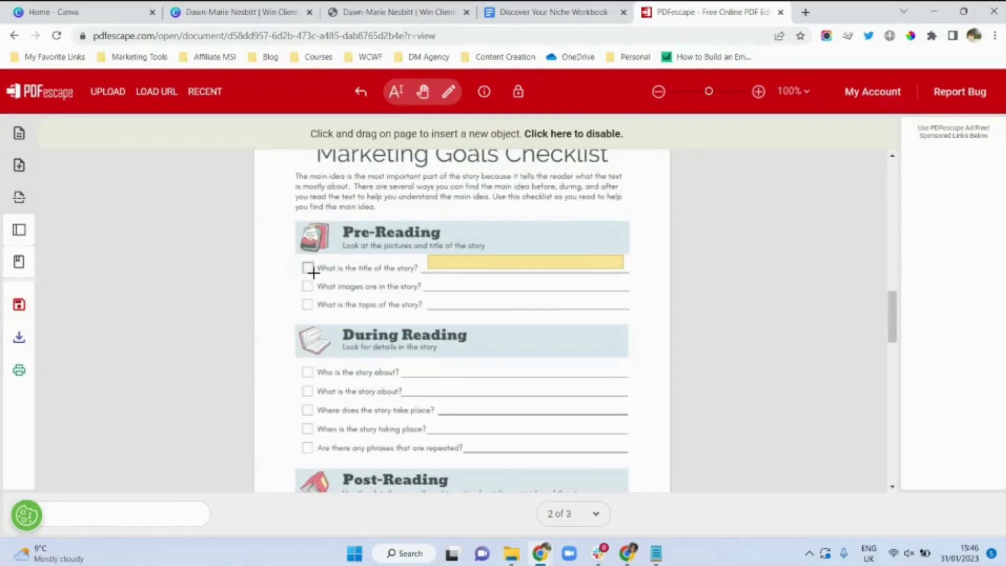
left_click_drag(313, 272, 315, 277)
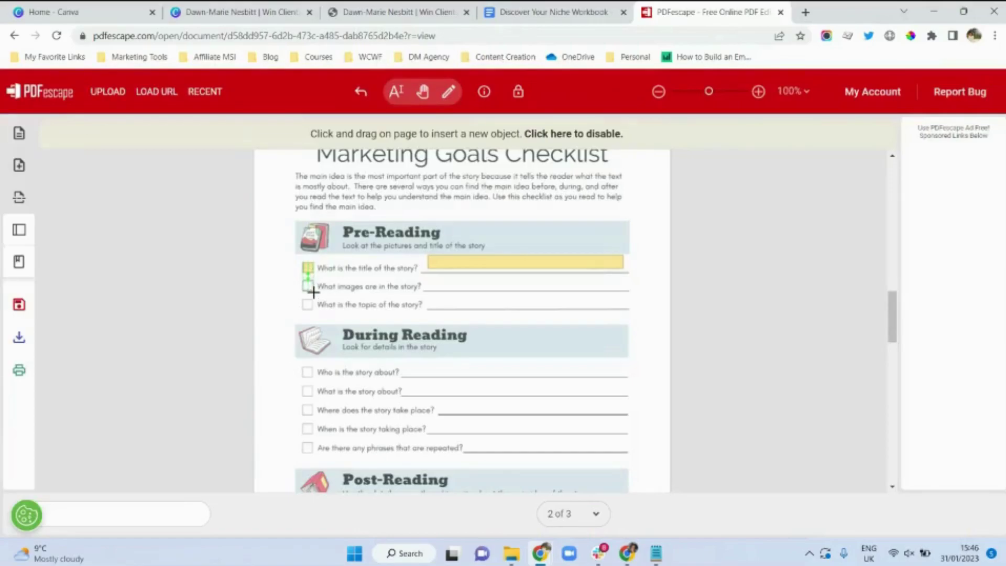
left_click_drag(313, 292, 316, 314)
left_click_drag(892, 309, 879, 447)
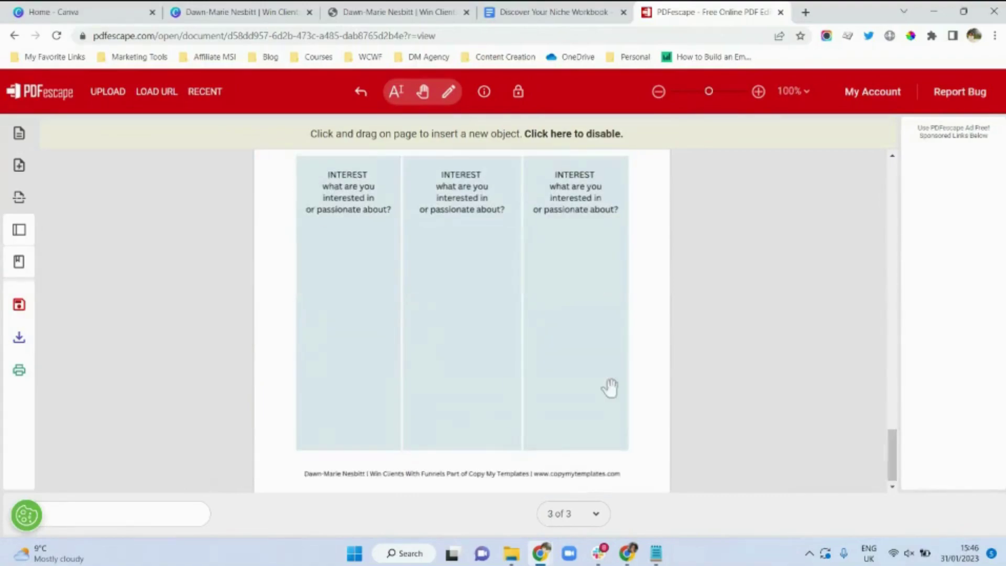
Draw a tall text form field filling the first INTEREST column on page 3
left_click(19, 135)
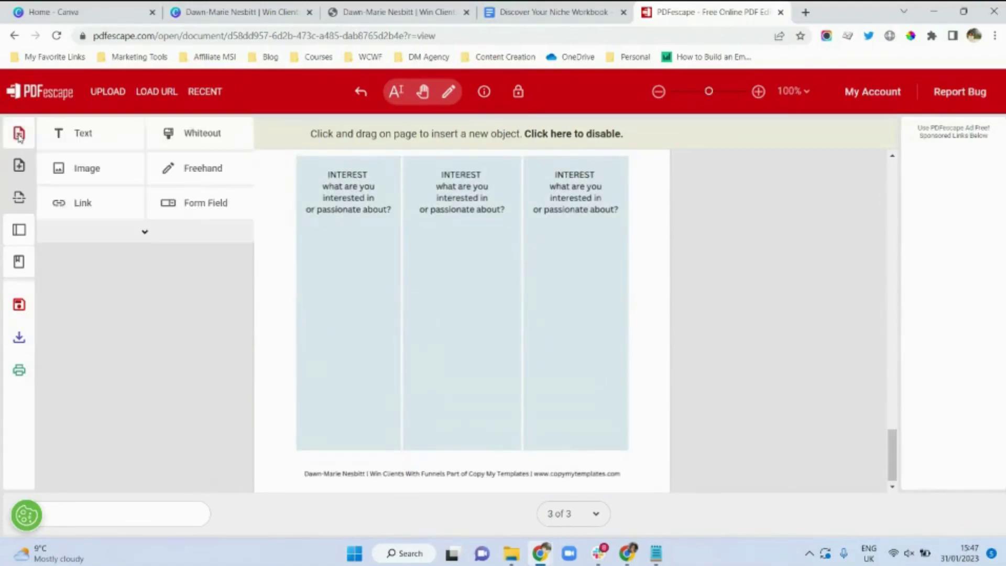
left_click(206, 218)
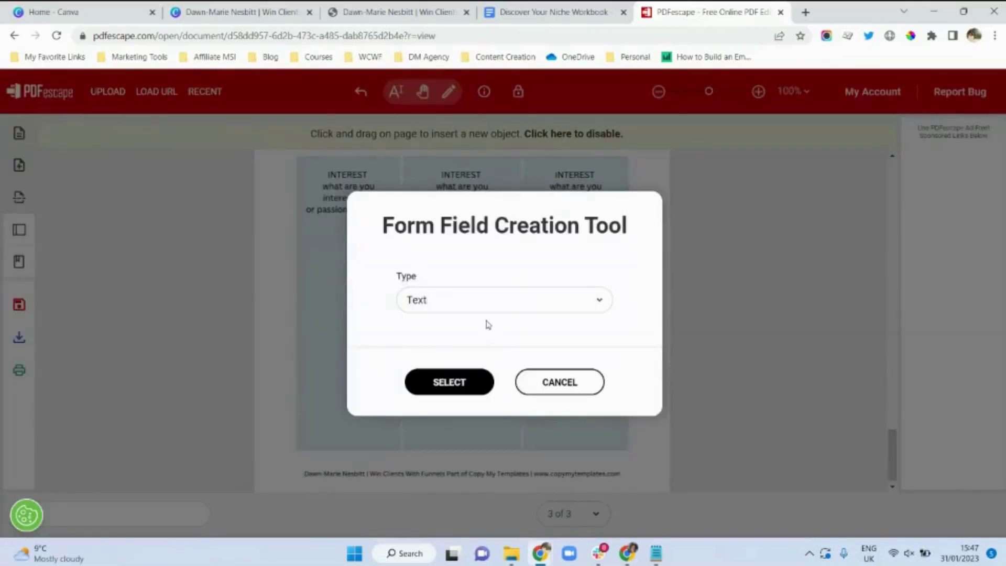
left_click(478, 380)
left_click_drag(209, 215, 302, 444)
left_click_drag(297, 449, 298, 449)
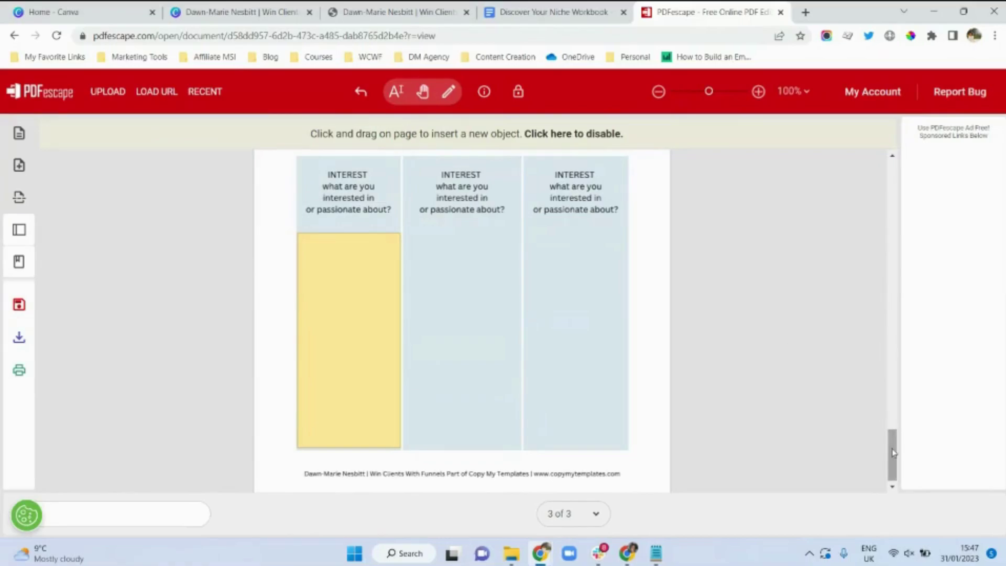
left_click_drag(891, 435, 896, 459)
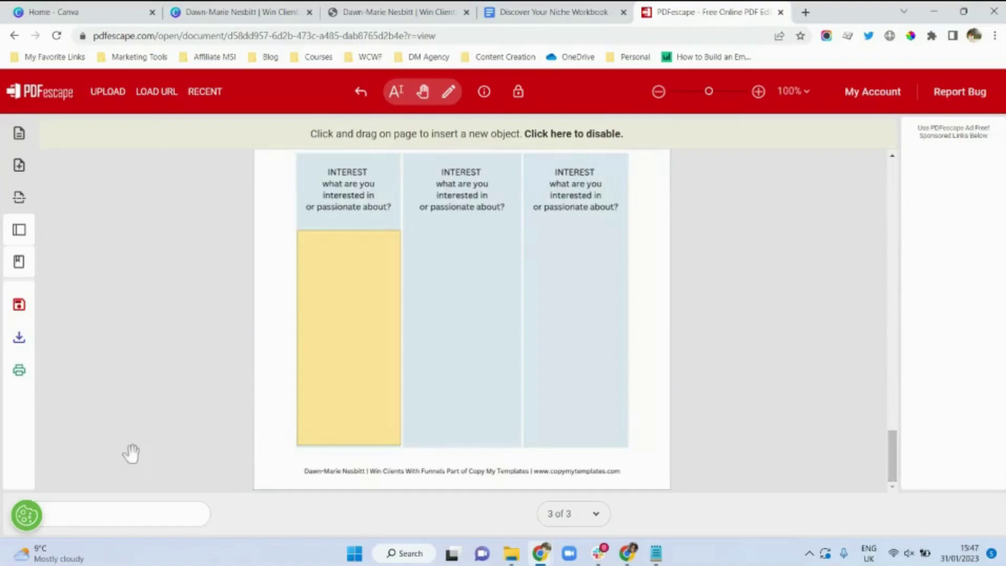
Save the fillable form, download it as Planner demo 2 (1).pdf, and return to the planner PDF tab
left_click(14, 309)
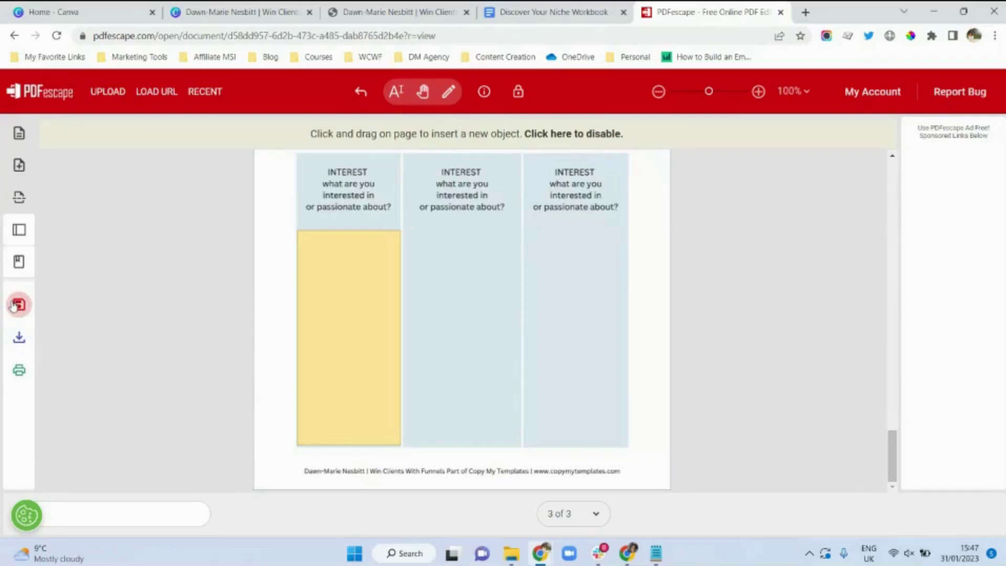
left_click(19, 340)
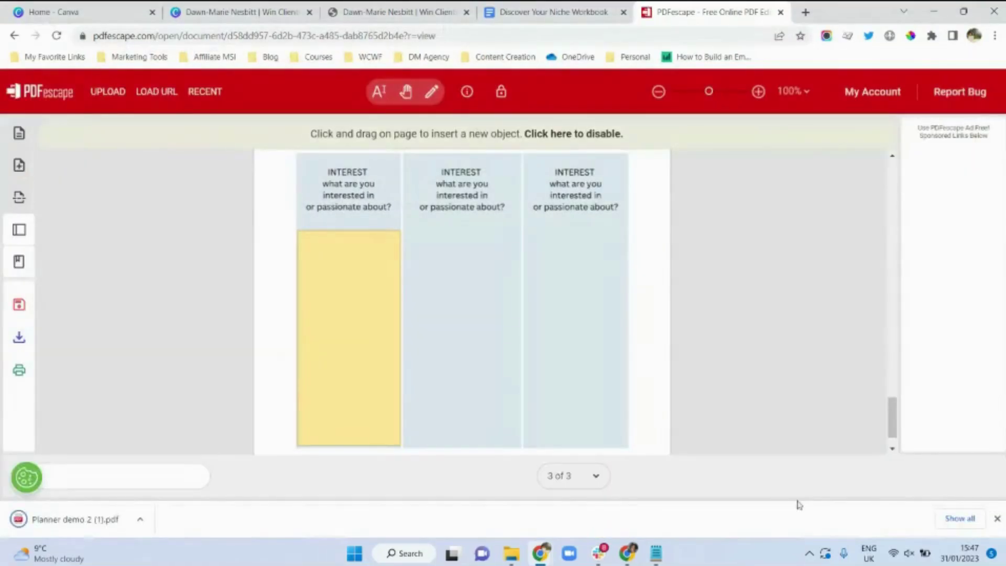
left_click(388, 11)
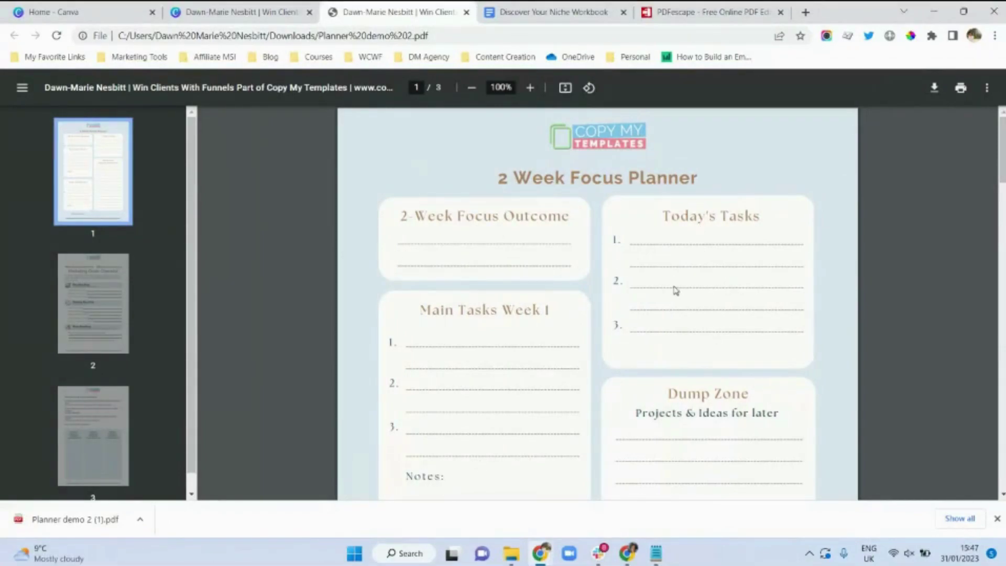
Open Planner demo 2 (1).pdf and type a self-introduction with the user's name in the first Focus Outcome field
left_click(46, 534)
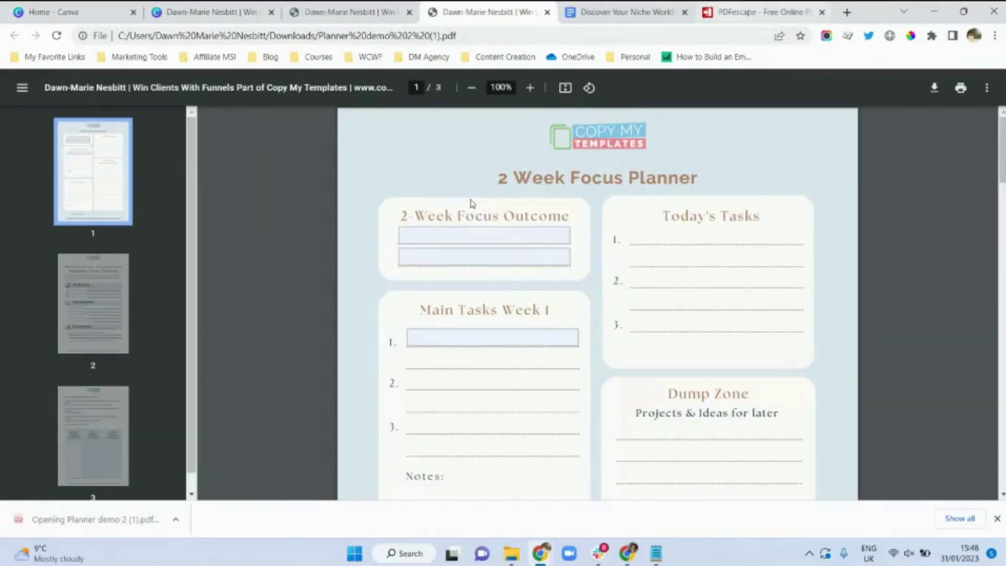
left_click(408, 237)
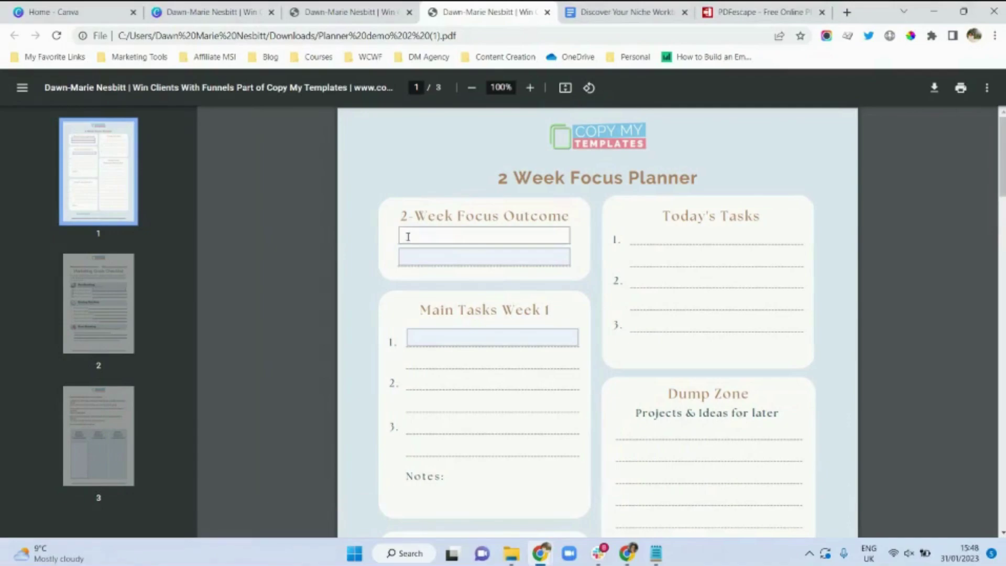
type("Hello my name is D")
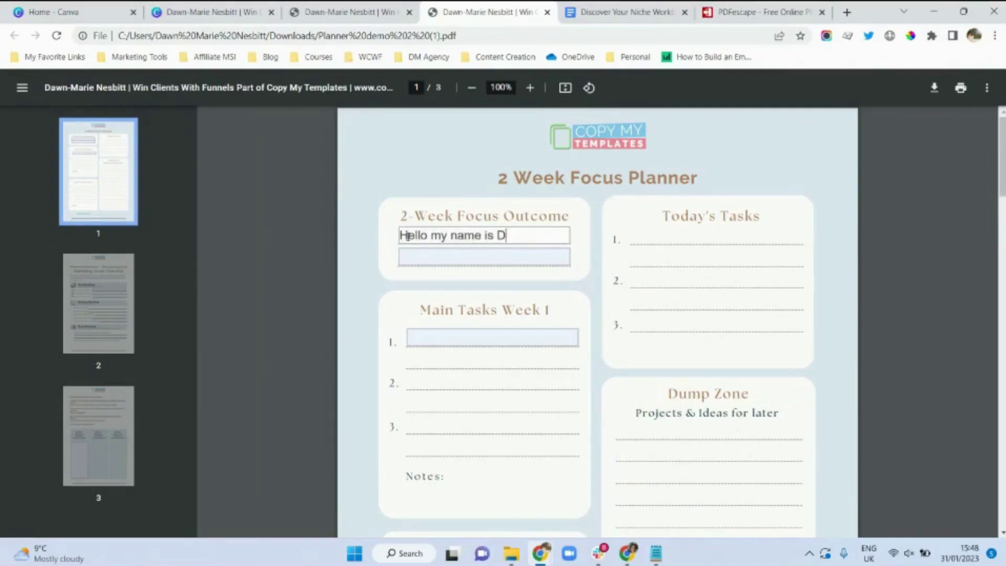
type("awn-Marie Nesbitt")
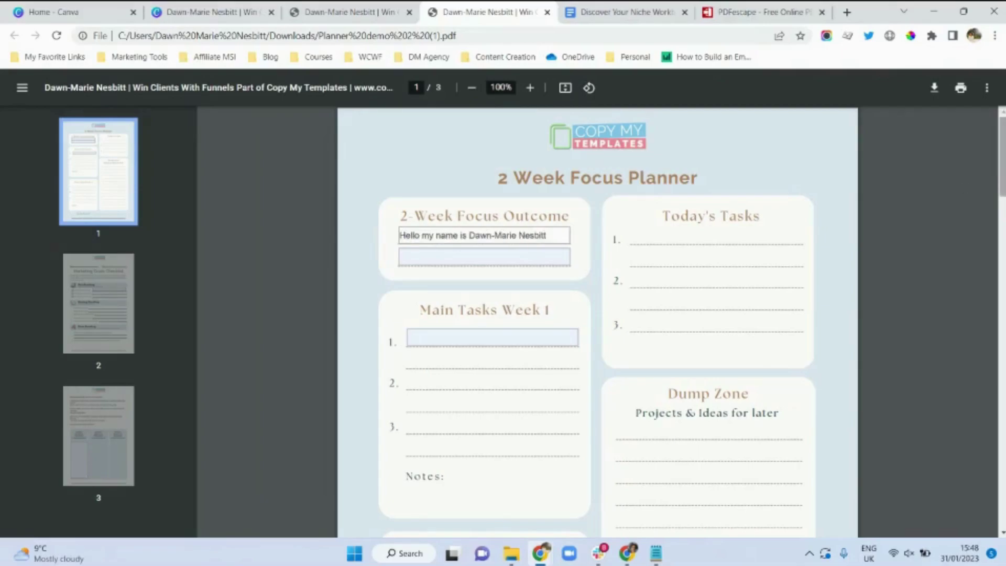
Tick the three Pre-Reading checkboxes: story title, images and topic
scroll(511, 245, "down", 15)
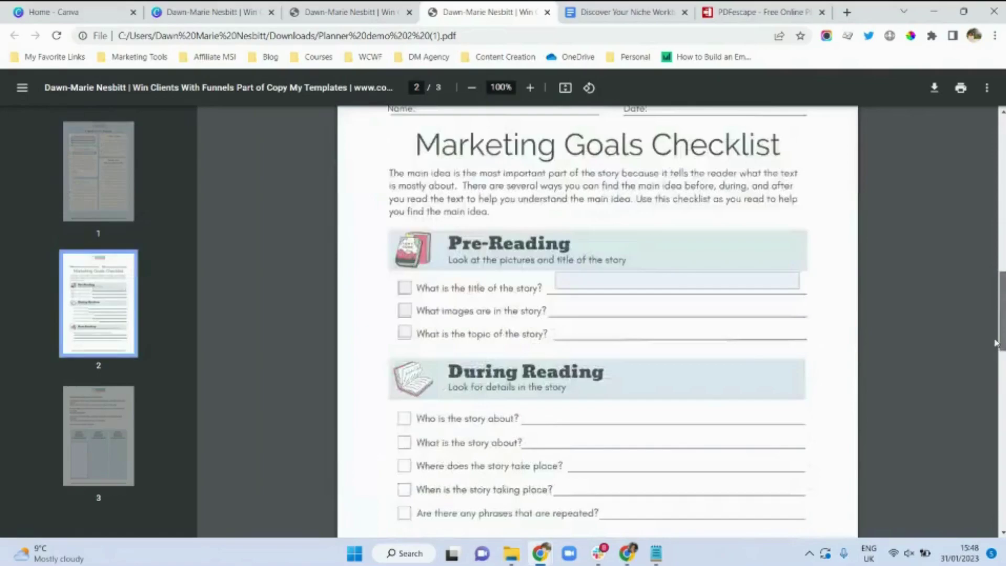
left_click(405, 197)
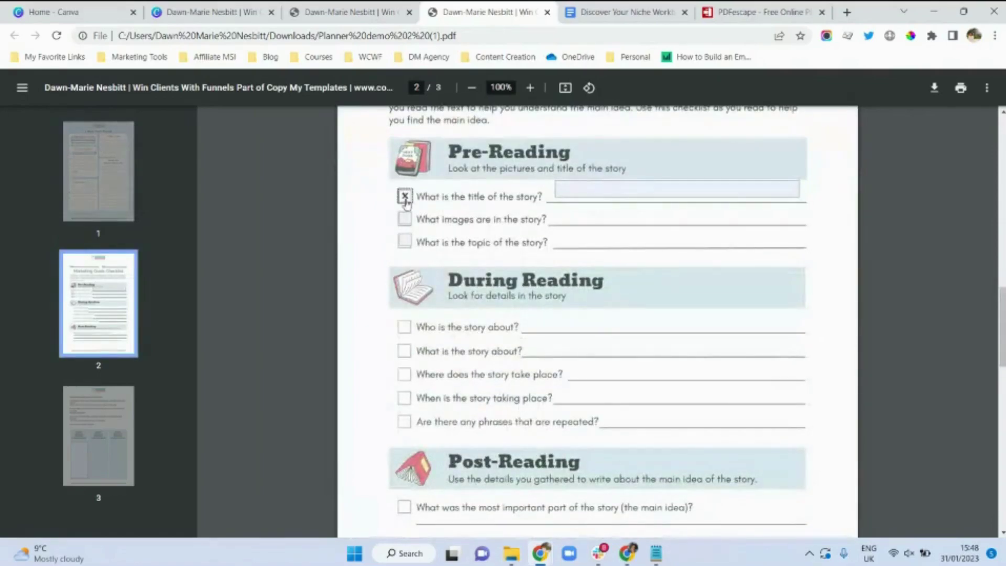
left_click(405, 220)
left_click(405, 242)
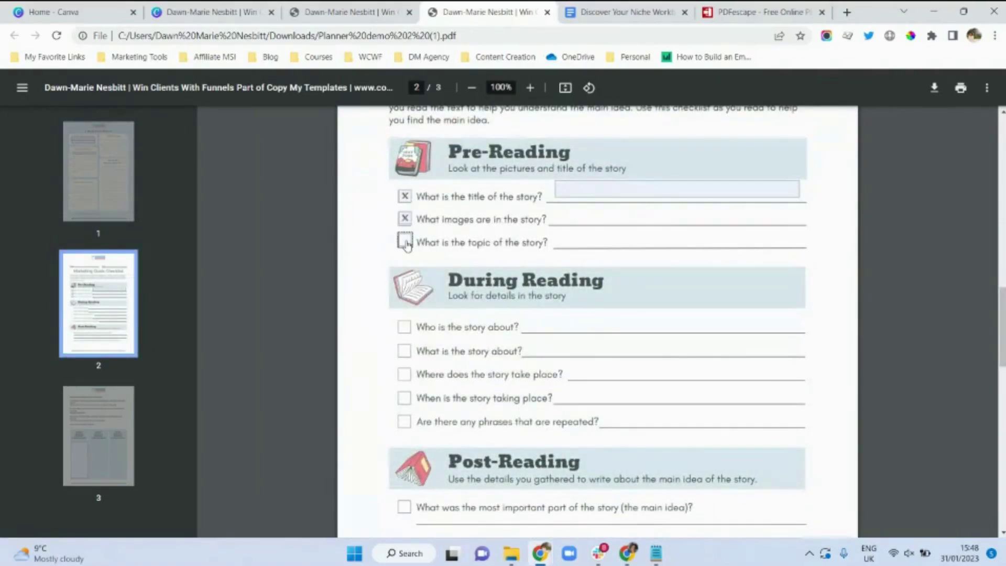